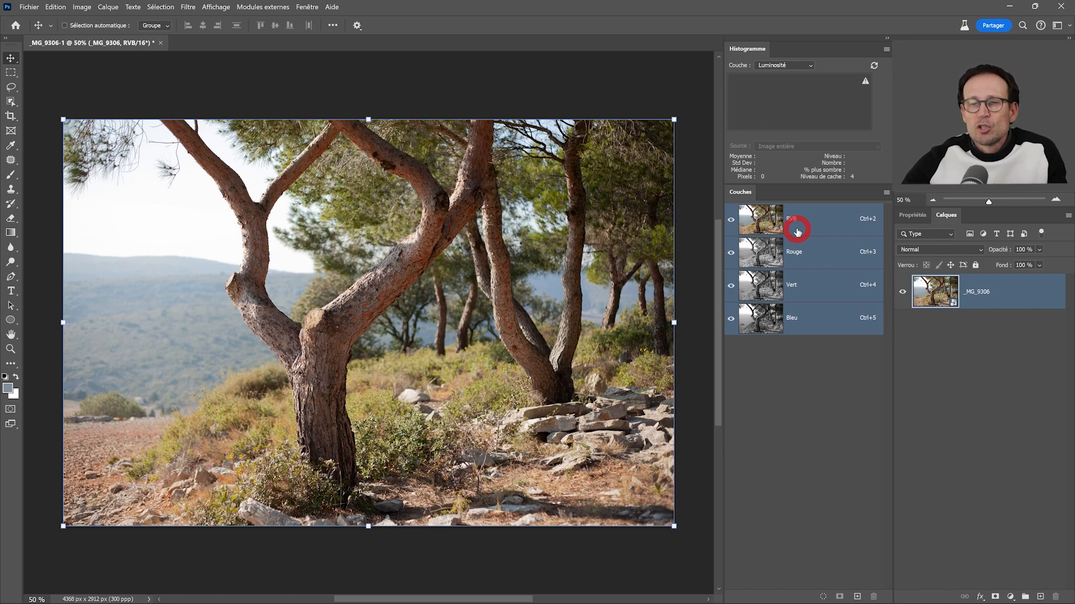
pyautogui.click(307, 7)
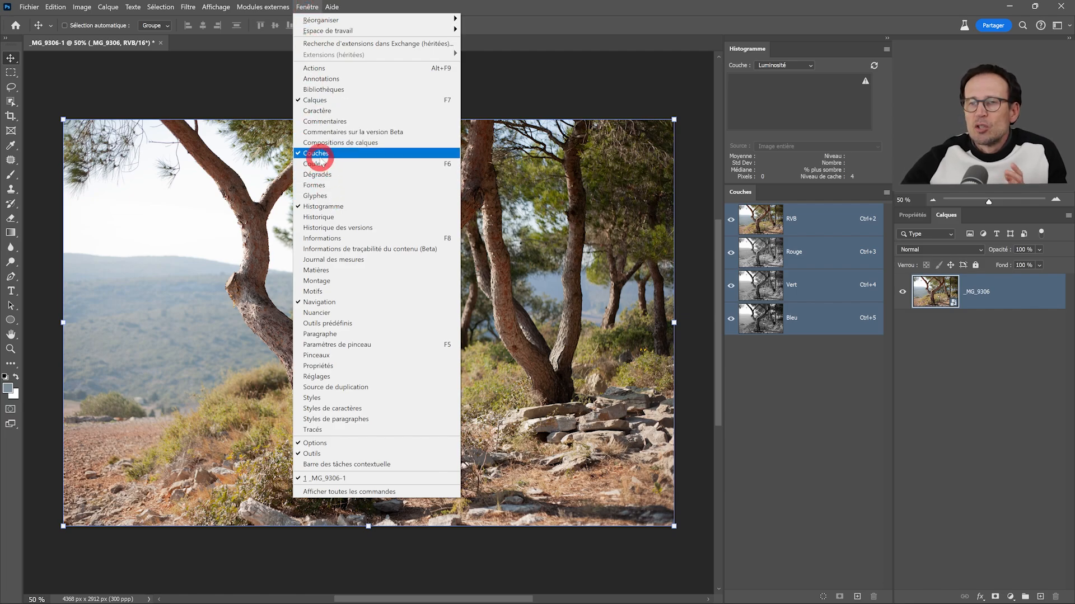
pyautogui.click(595, 29)
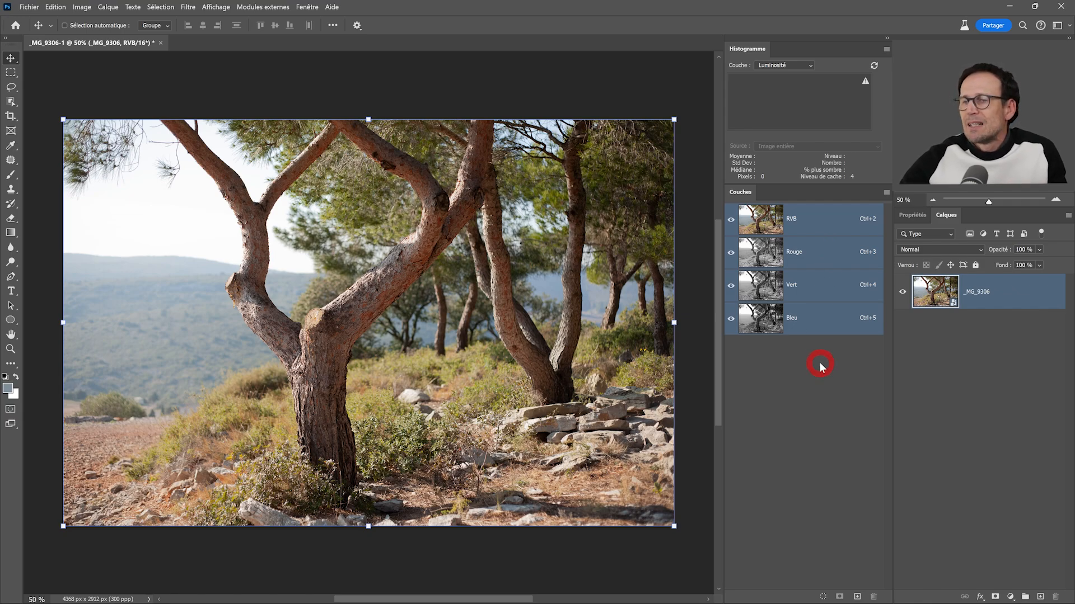
# - Load the luminosity of the composite RVB channel as a selection and save it as a new alpha channel
pyautogui.click(823, 217)
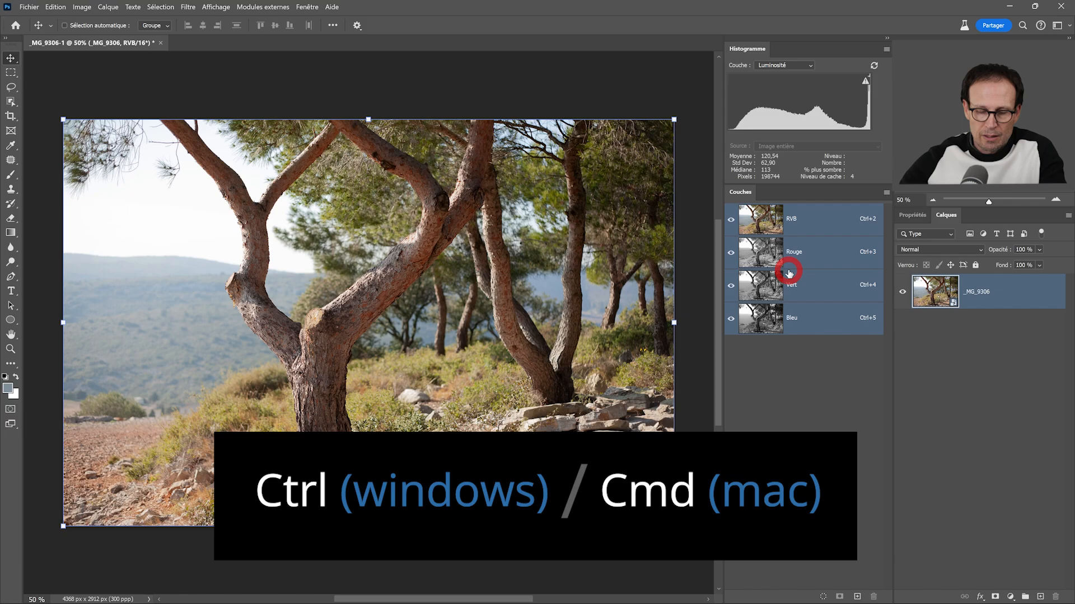
pyautogui.press('ctrl')
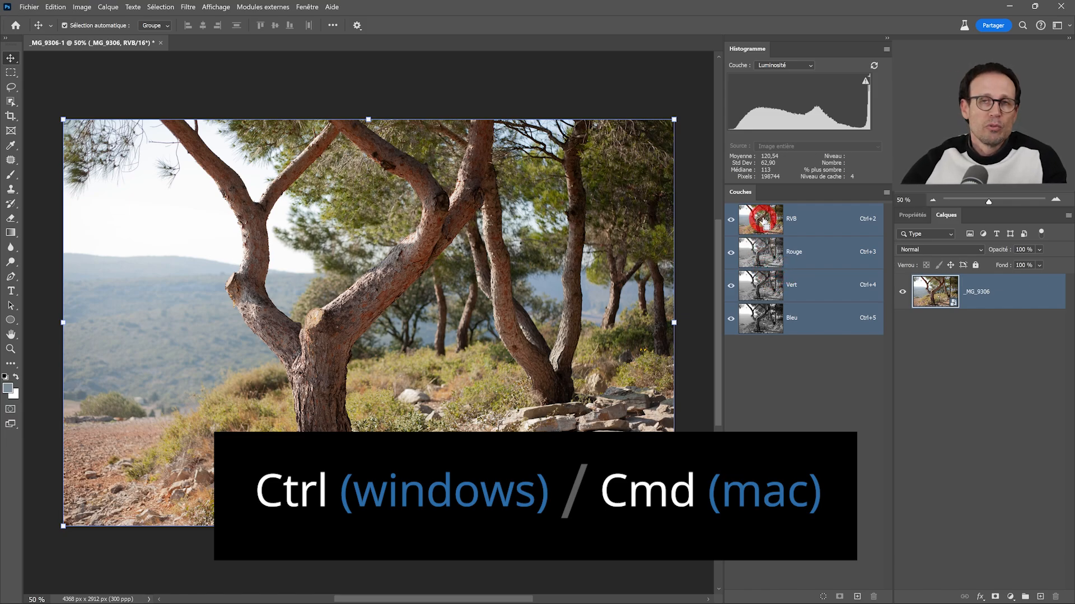
pyautogui.keyDown('ctrl'); pyautogui.click(764, 222); pyautogui.keyUp('ctrl')
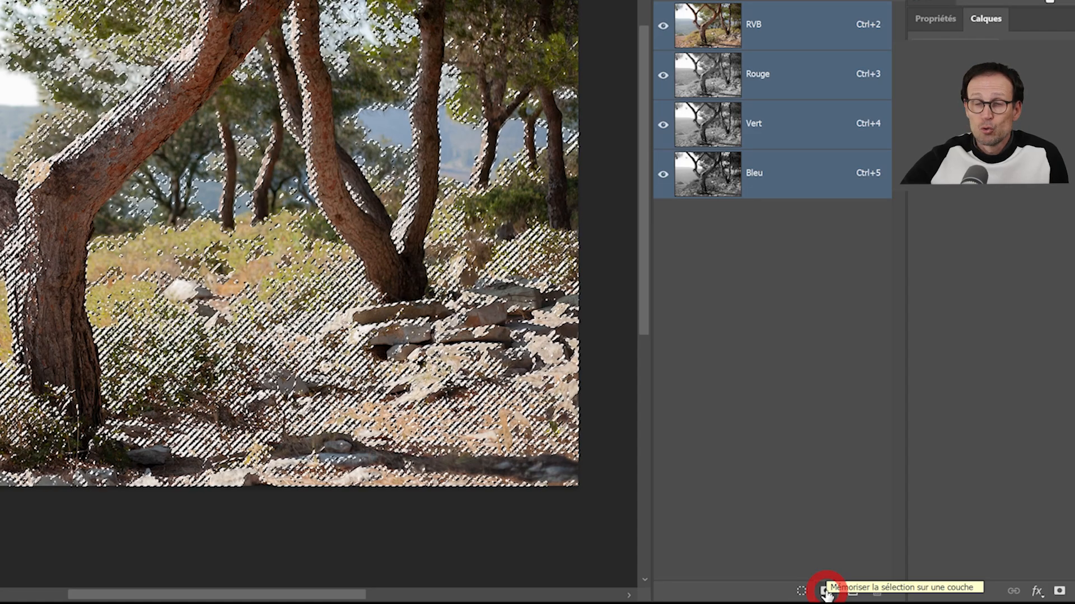
pyautogui.click(825, 591)
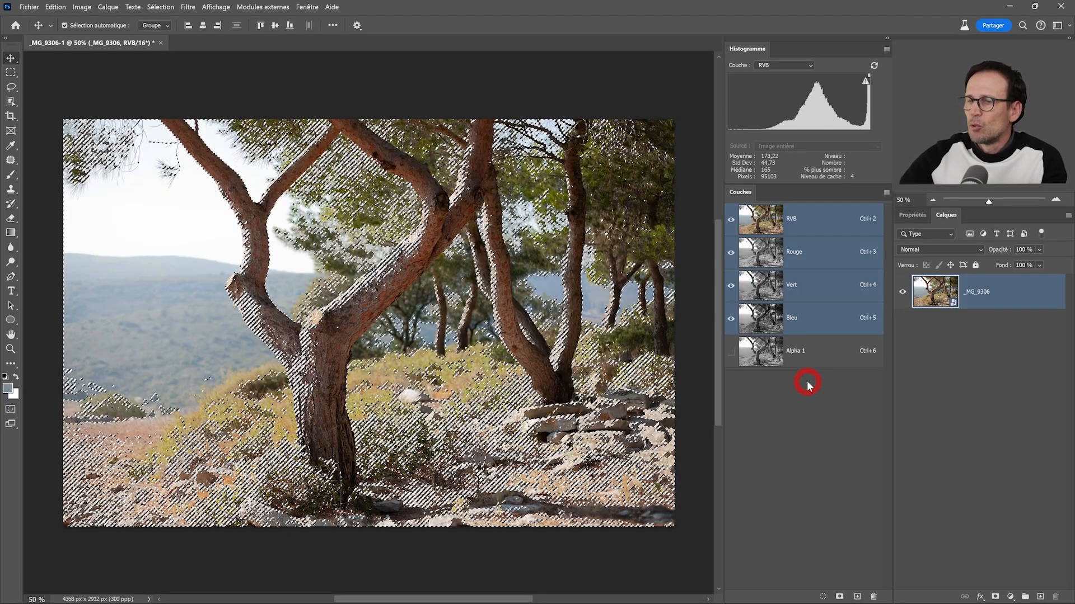
# - Clear the selection and display the new alpha channel on its own, comparing it with the colour image
pyautogui.hotkey('ctrl', 'd')
pyautogui.click(773, 352)
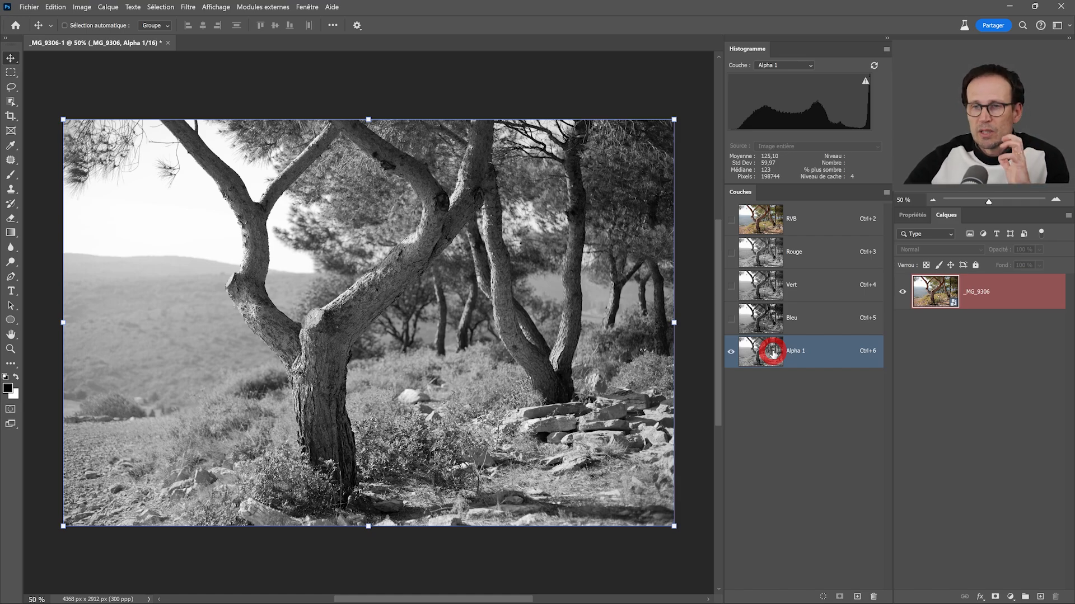
pyautogui.click(804, 435)
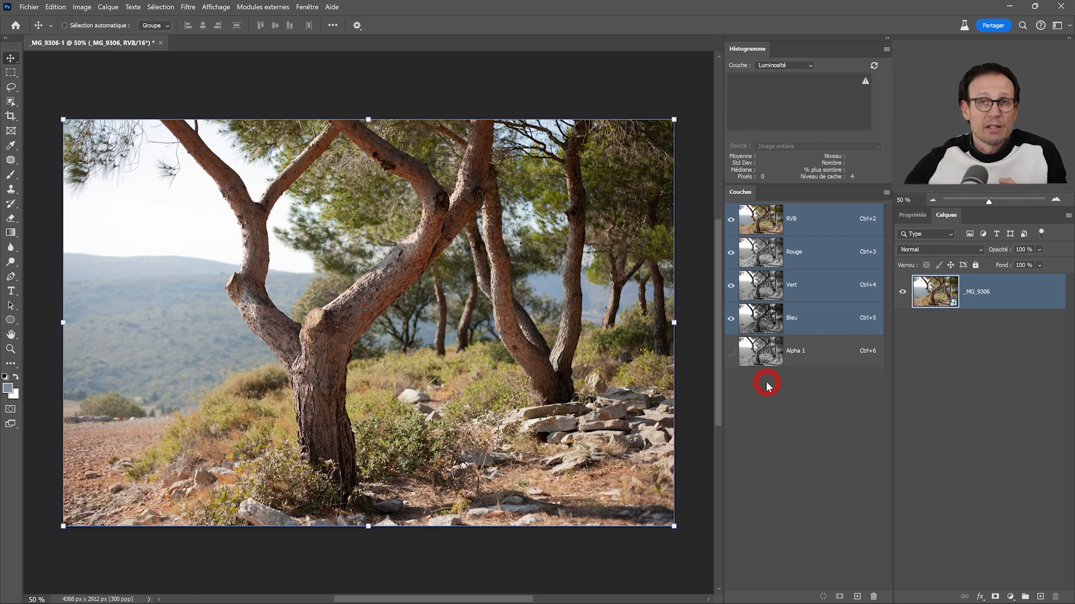
pyautogui.click(766, 359)
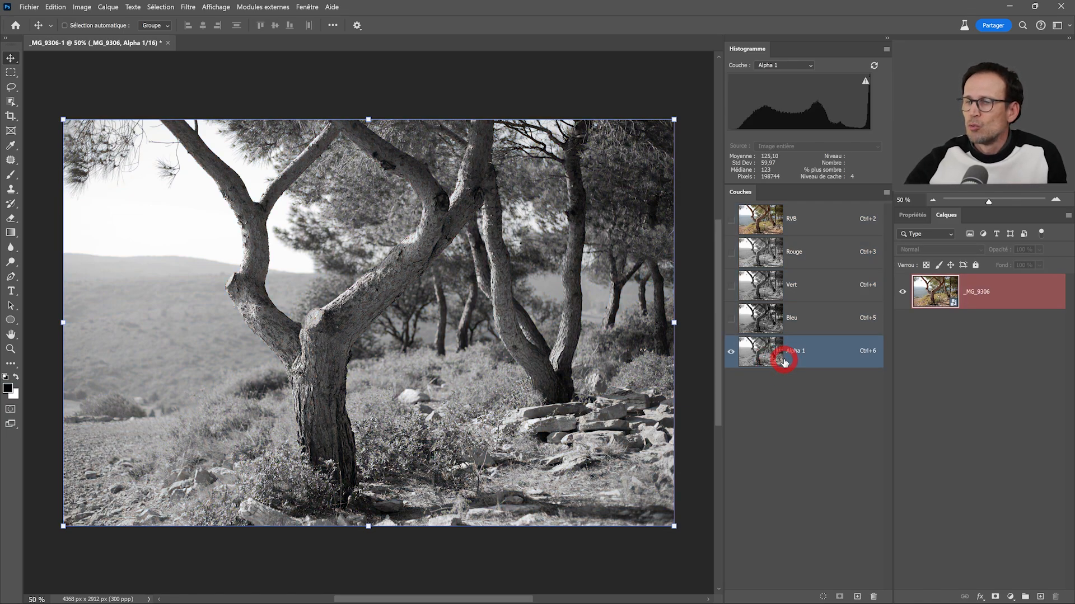
# - Rename the Alpha 1 channel as Lum01
pyautogui.doubleClick(794, 350)
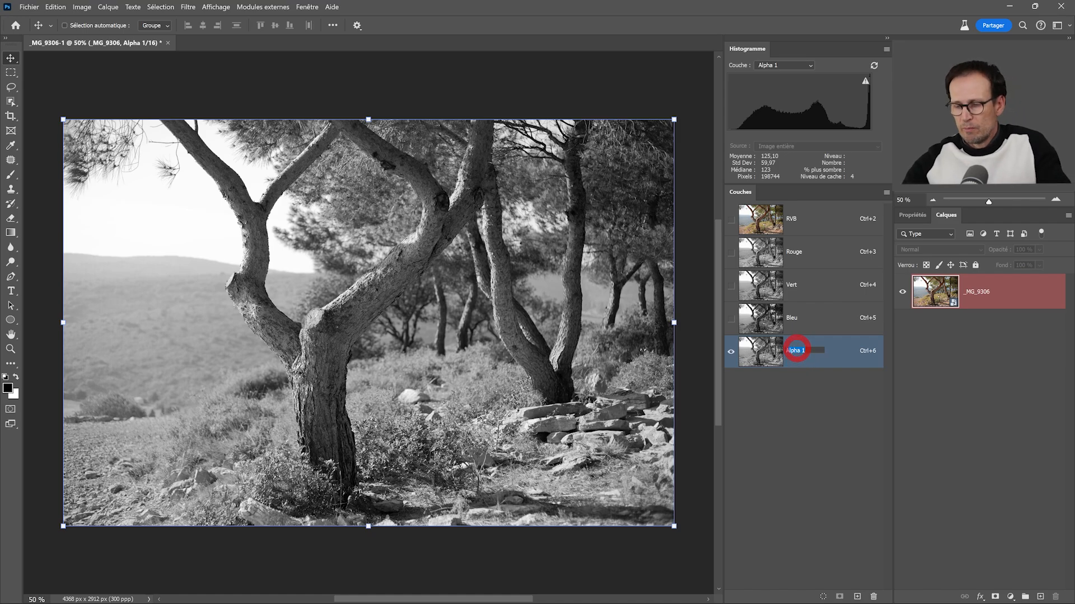
pyautogui.write('Lum')
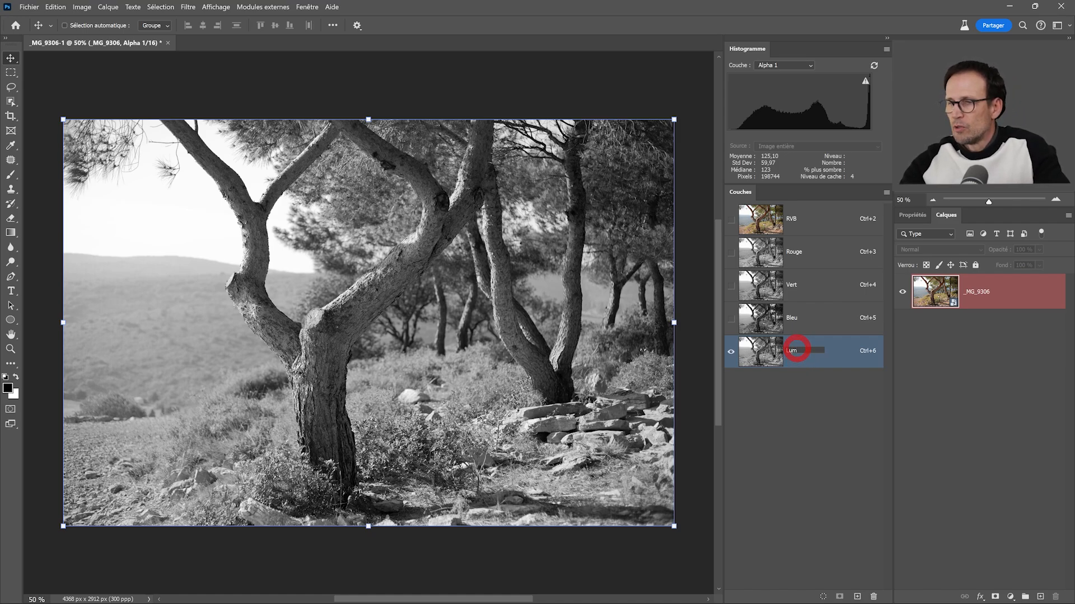
pyautogui.write('01')
pyautogui.press('Return')
# - Create an inverted duplicate of the Lum01 channel named Somb01
pyautogui.moveTo(813, 352); pyautogui.dragTo(856, 596)
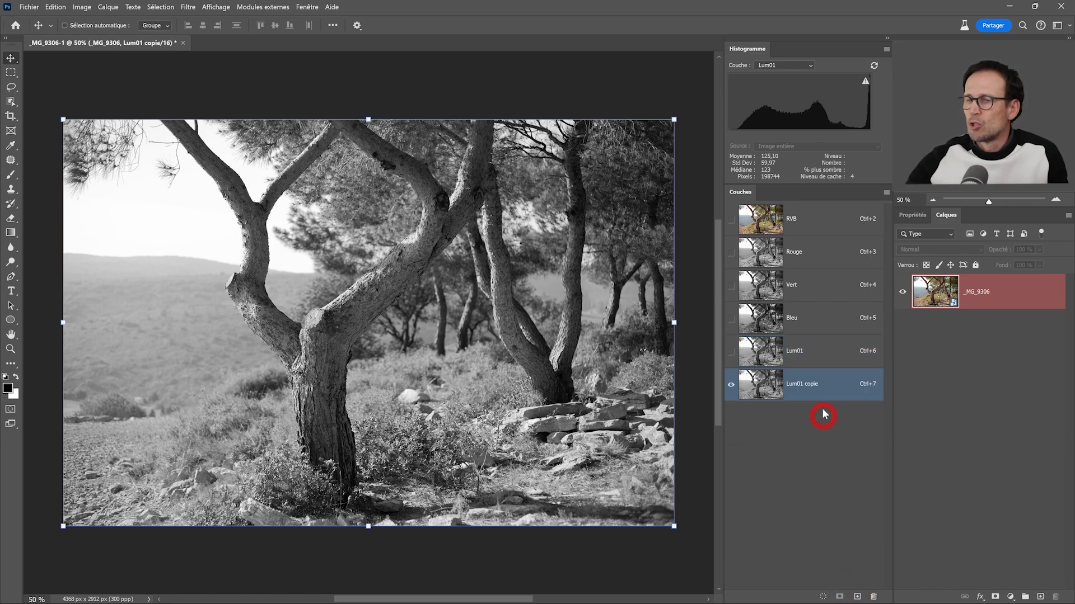
pyautogui.doubleClick(810, 384)
pyautogui.write('S')
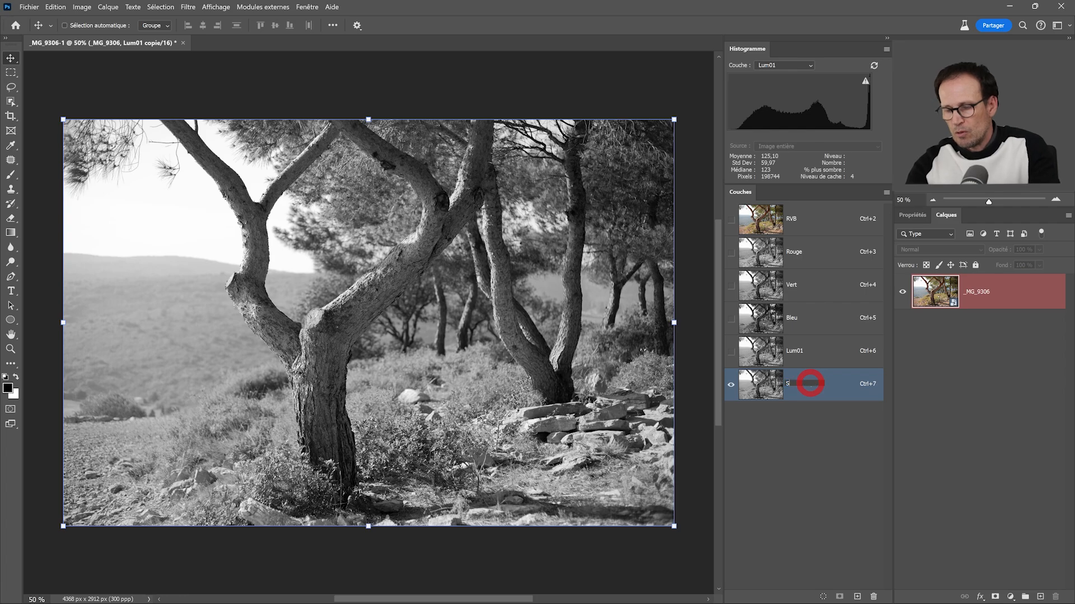
pyautogui.write('omb01')
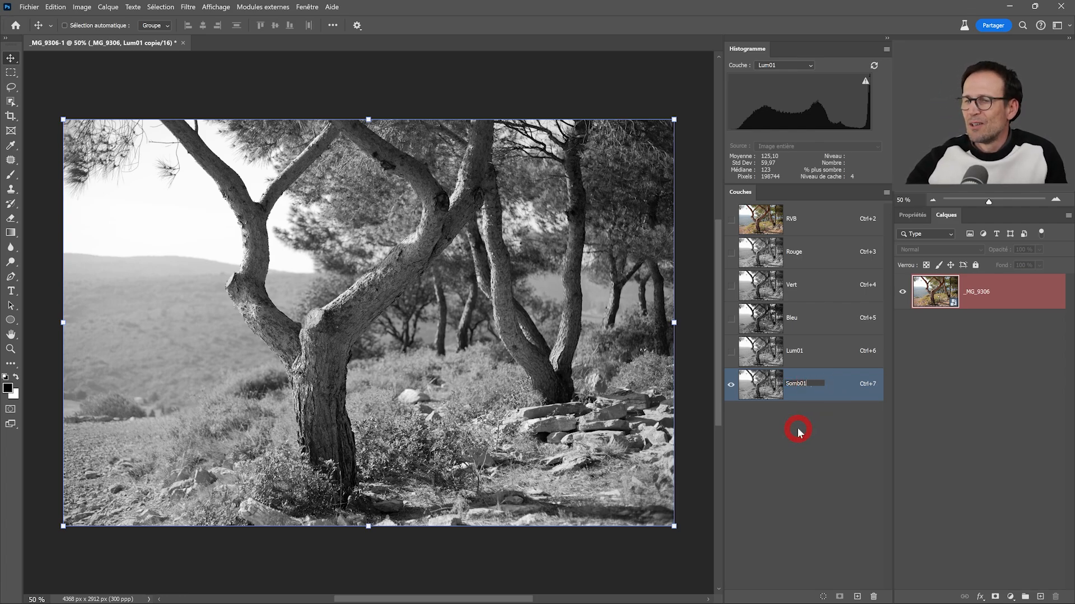
pyautogui.click(797, 427)
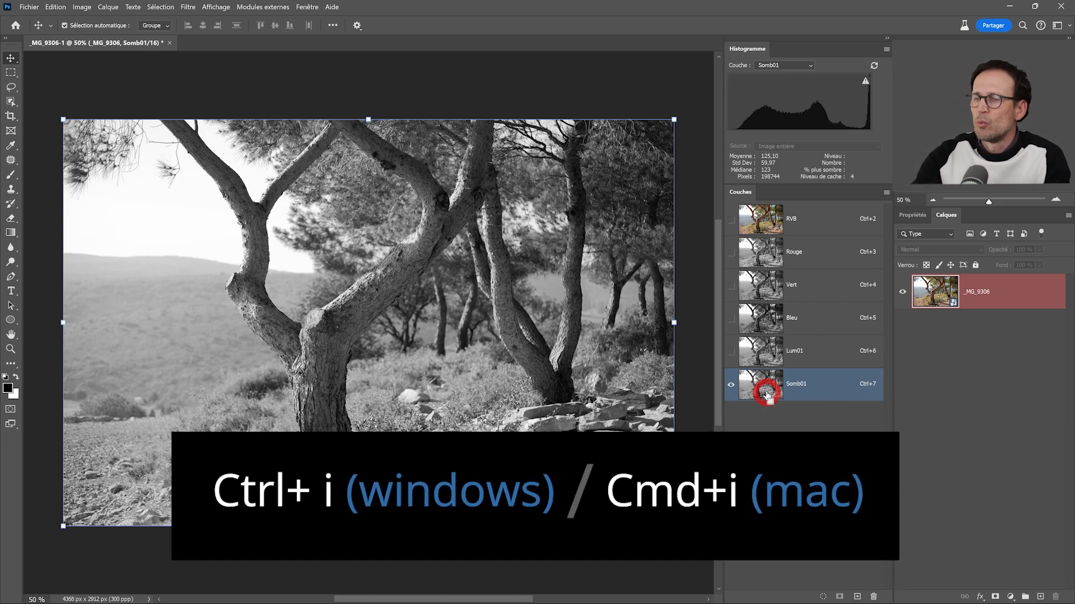
pyautogui.hotkey('ctrl', 'i')
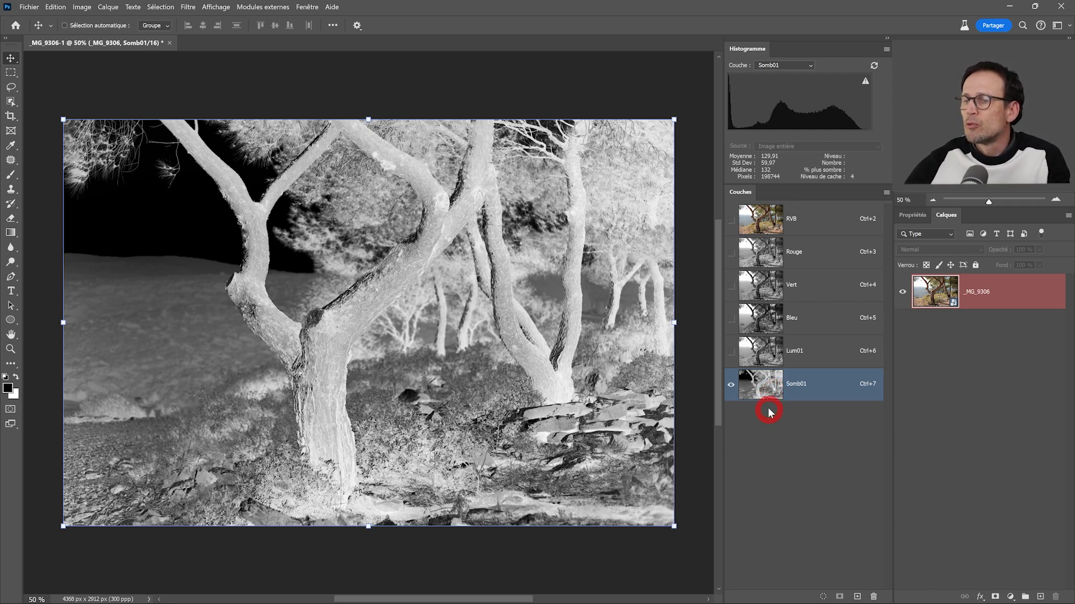
# - Save the intersection of the Lum01 and Somb01 selections as a new channel named Tons moyens and display it
pyautogui.keyDown('ctrl'); pyautogui.click(766, 354); pyautogui.keyUp('ctrl')
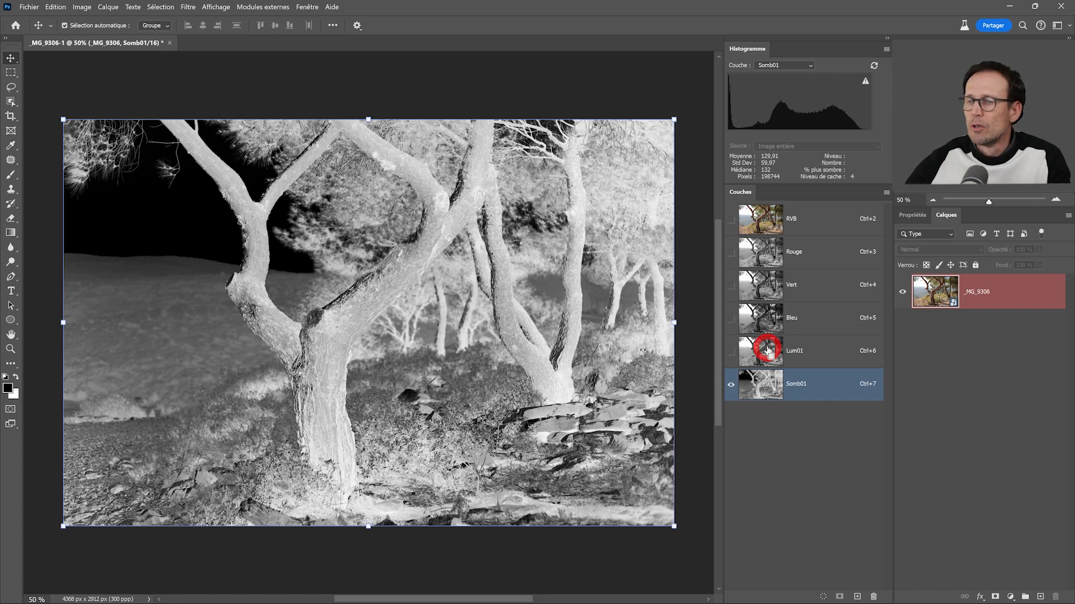
pyautogui.keyDown('ctrl'); pyautogui.click(768, 351); pyautogui.keyUp('ctrl')
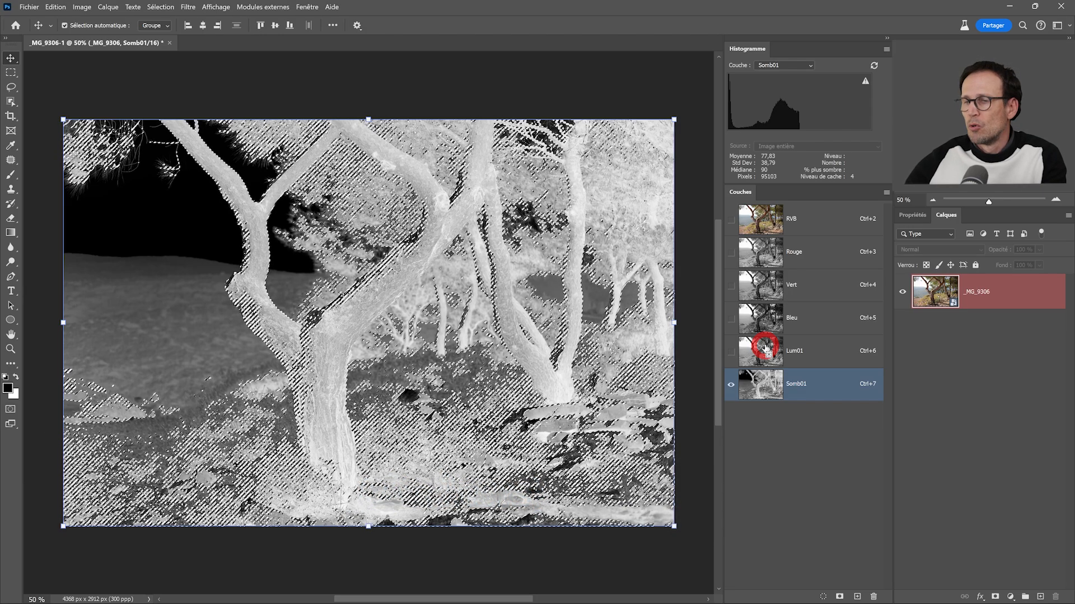
pyautogui.keyDown('ctrl'); pyautogui.keyDown('alt'); pyautogui.keyDown('shift'); pyautogui.click(761, 386); pyautogui.keyUp('shift'); pyautogui.keyUp('alt'); pyautogui.keyUp('ctrl')
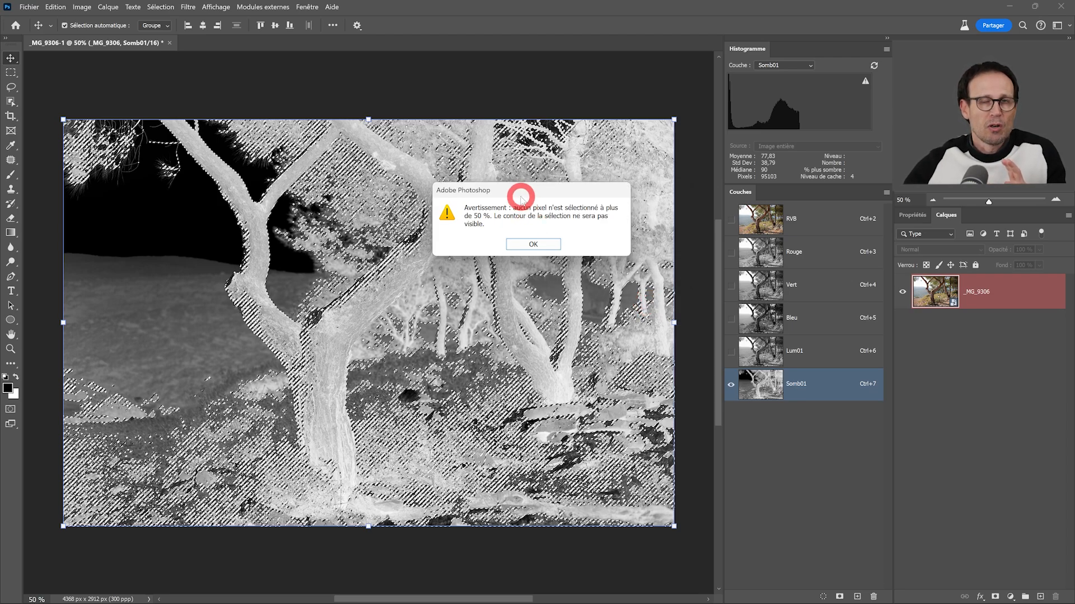
pyautogui.click(532, 244)
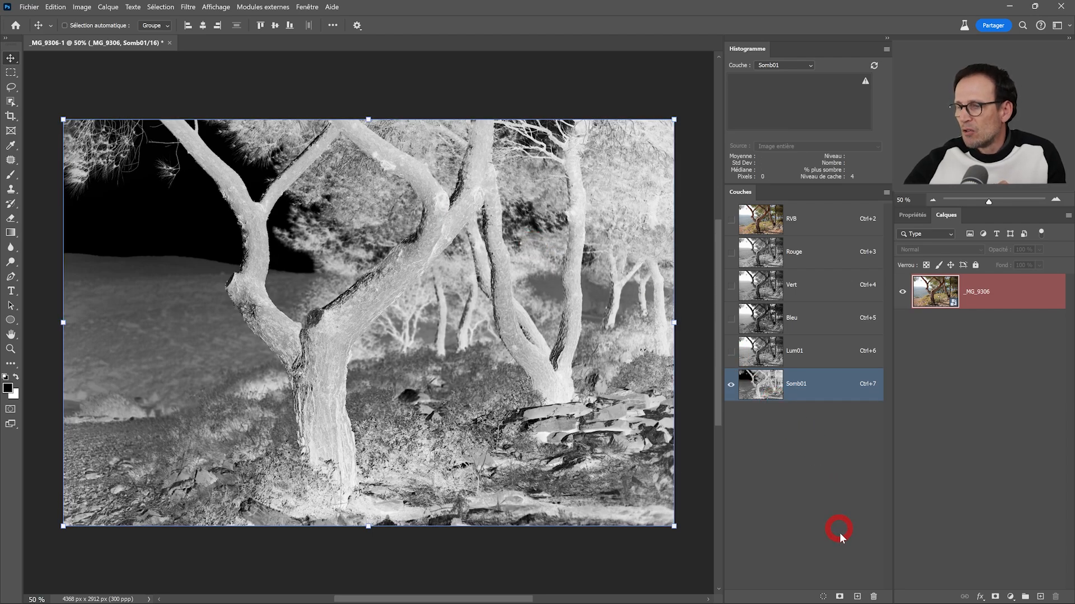
pyautogui.click(839, 597)
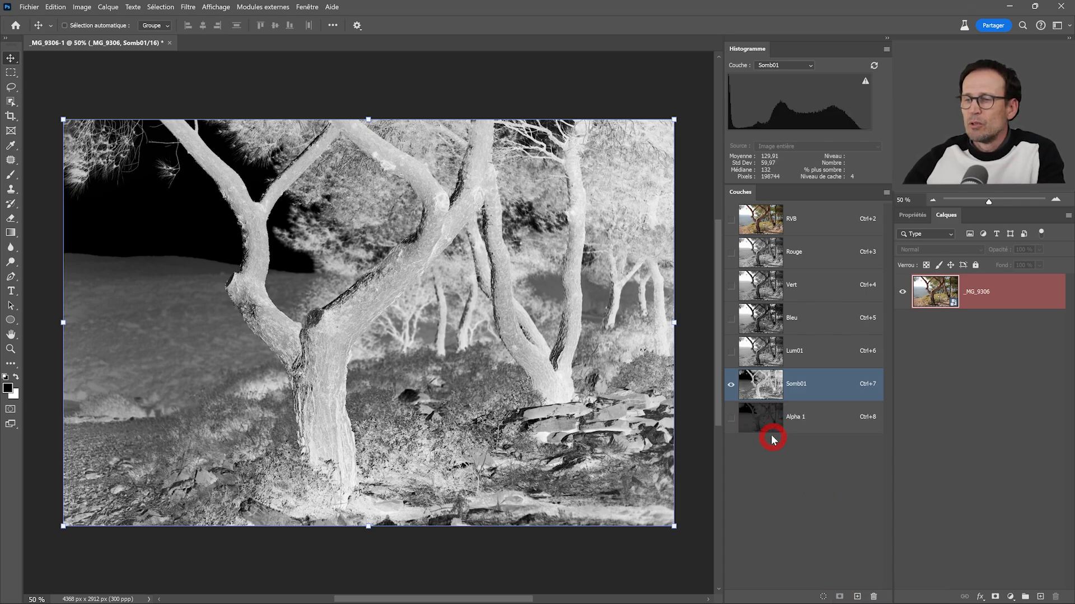
pyautogui.click(760, 415)
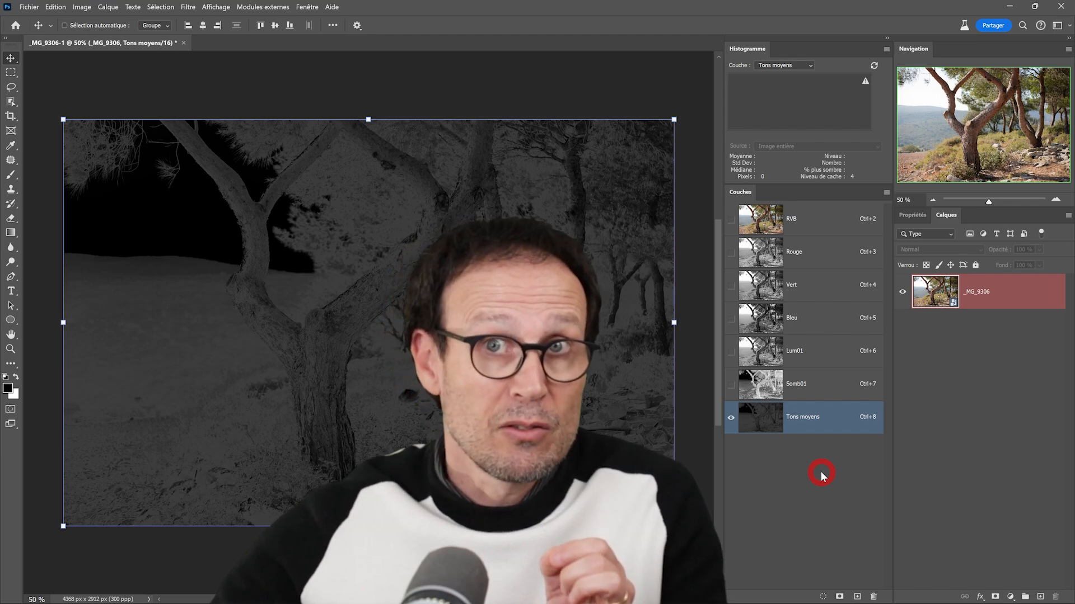
# - Display the Somb01 and Lum01 channels in turn to compare the shadow and highlight masks
pyautogui.click(817, 387)
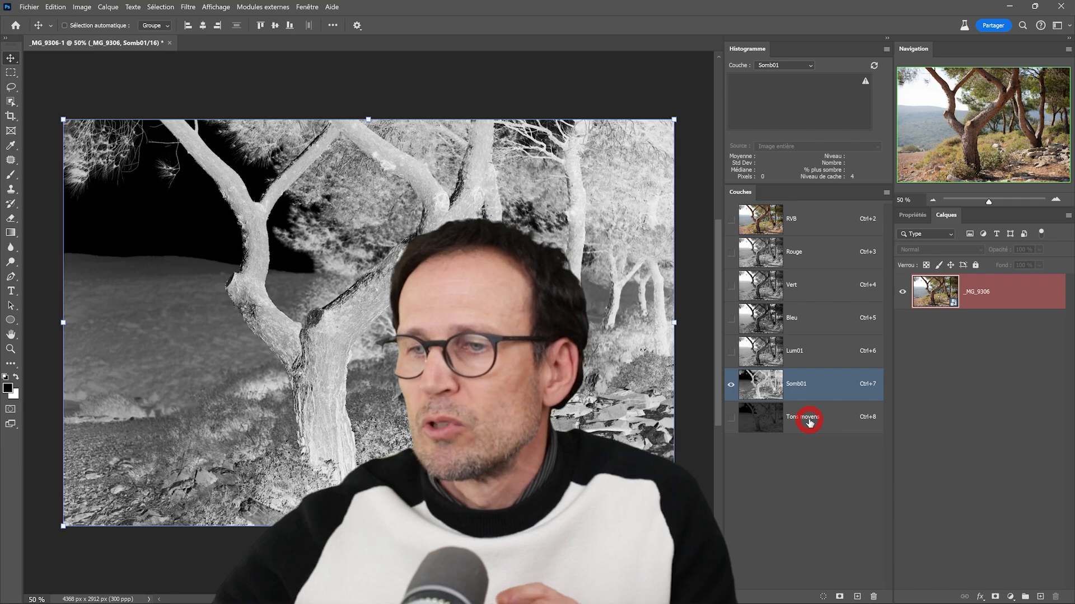
pyautogui.click(818, 360)
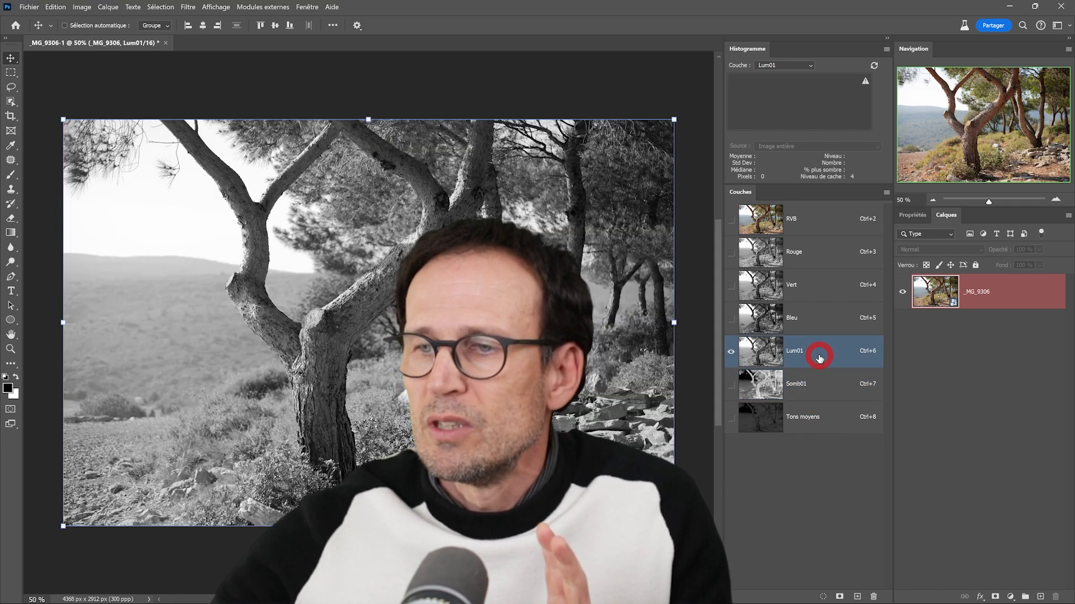
pyautogui.click(823, 384)
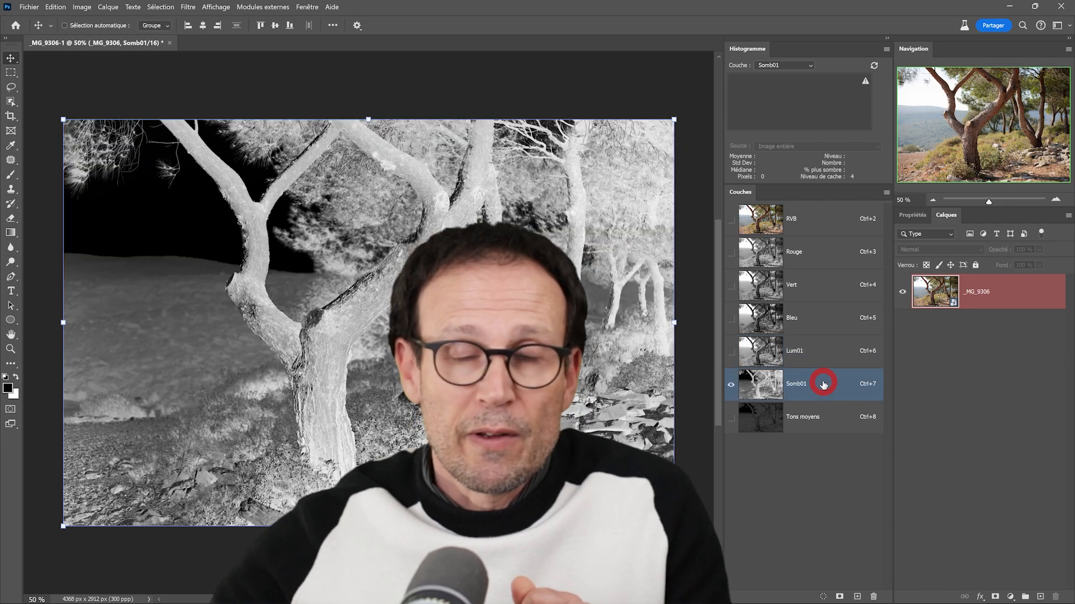
# - Load Lum01 as a selection, intersect it with itself and save the result as a new alpha channel
pyautogui.click(765, 353)
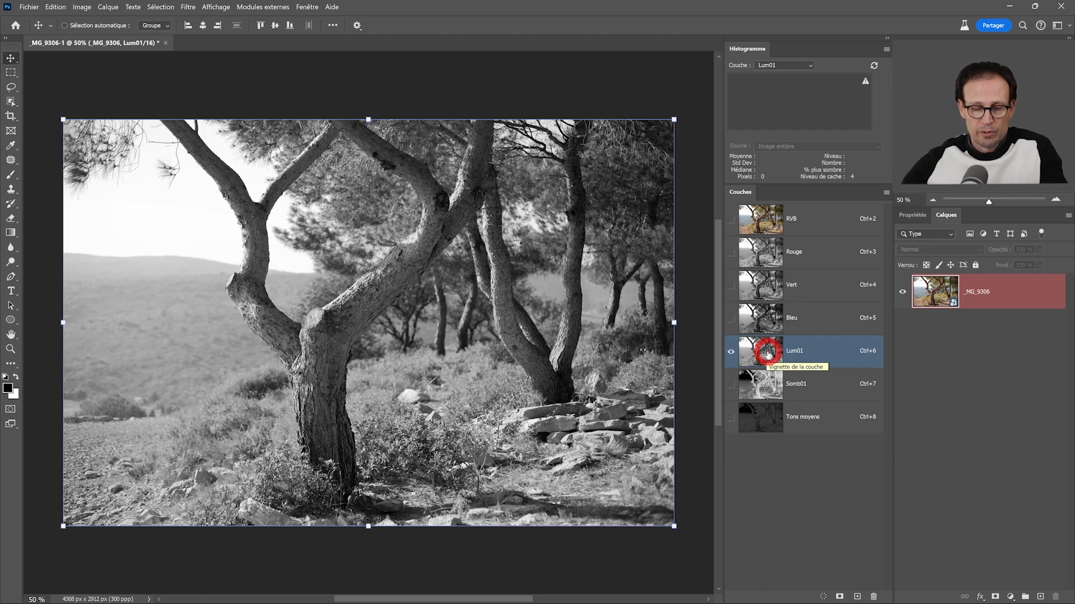
pyautogui.keyDown('ctrl'); pyautogui.click(767, 353); pyautogui.keyUp('ctrl')
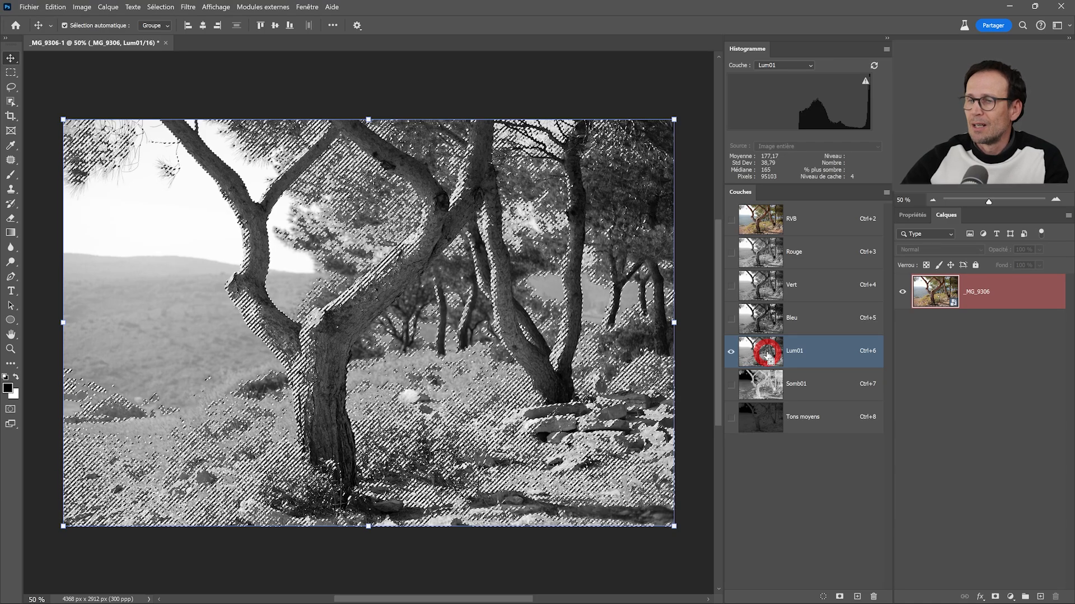
pyautogui.keyDown('ctrl'); pyautogui.keyDown('alt'); pyautogui.keyDown('shift'); pyautogui.click(768, 357); pyautogui.keyUp('shift'); pyautogui.keyUp('alt'); pyautogui.keyUp('ctrl')
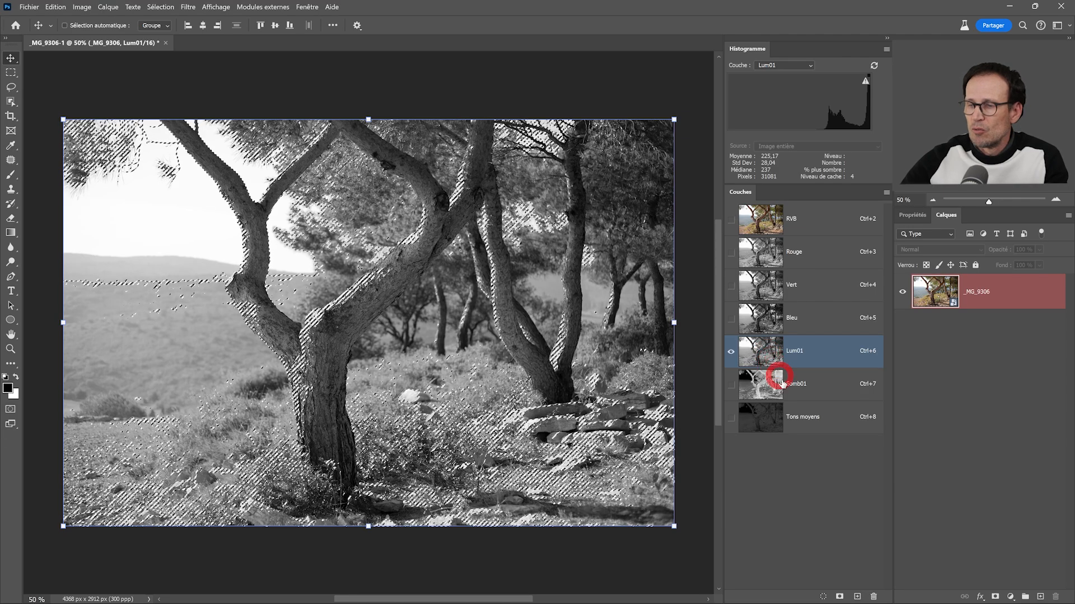
pyautogui.click(840, 597)
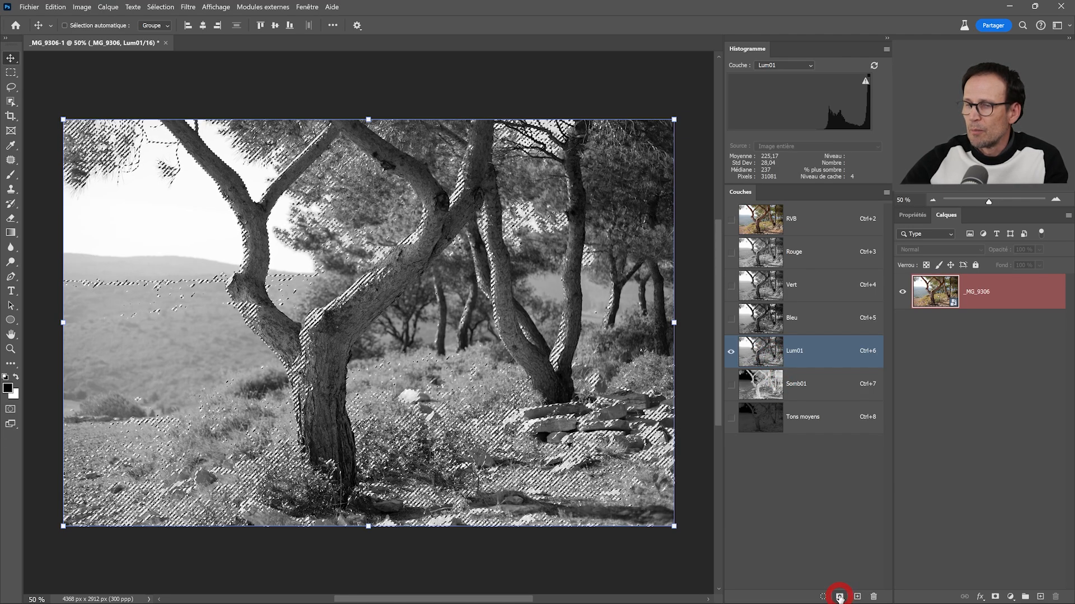
pyautogui.click(839, 597)
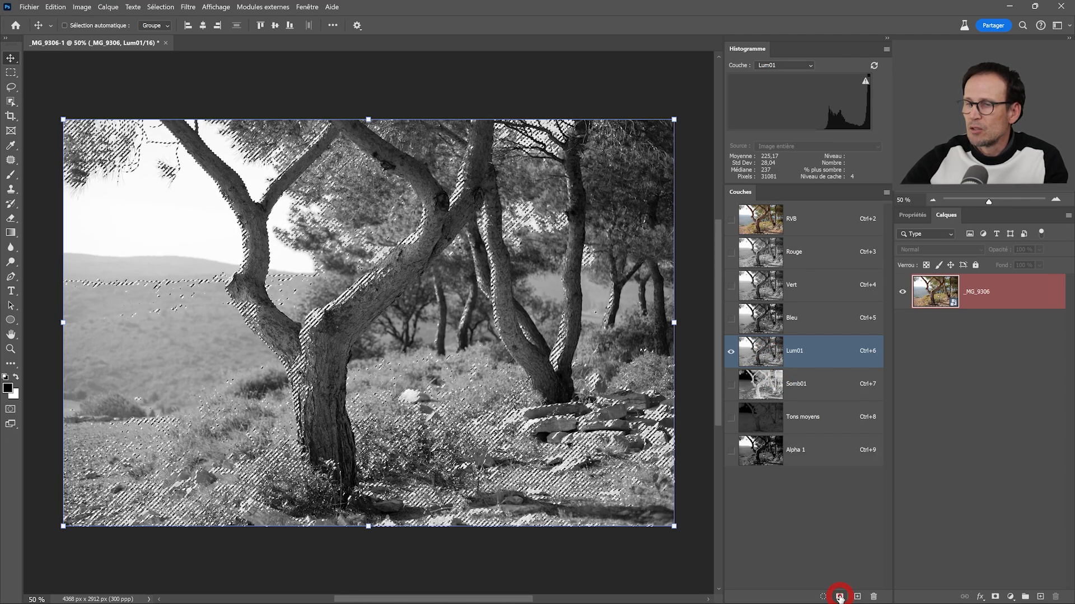
# - Clear the selection and move the new Alpha 1 channel directly below Lum01 in the channel order
pyautogui.hotkey('ctrl', 'd')
pyautogui.click(763, 453)
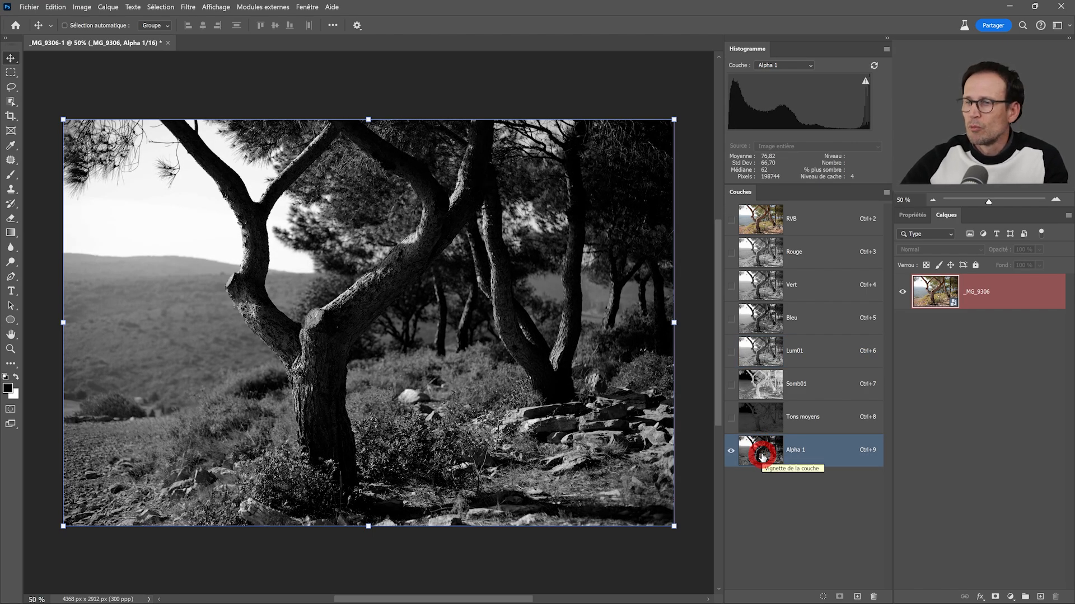
pyautogui.moveTo(763, 456); pyautogui.dragTo(775, 372)
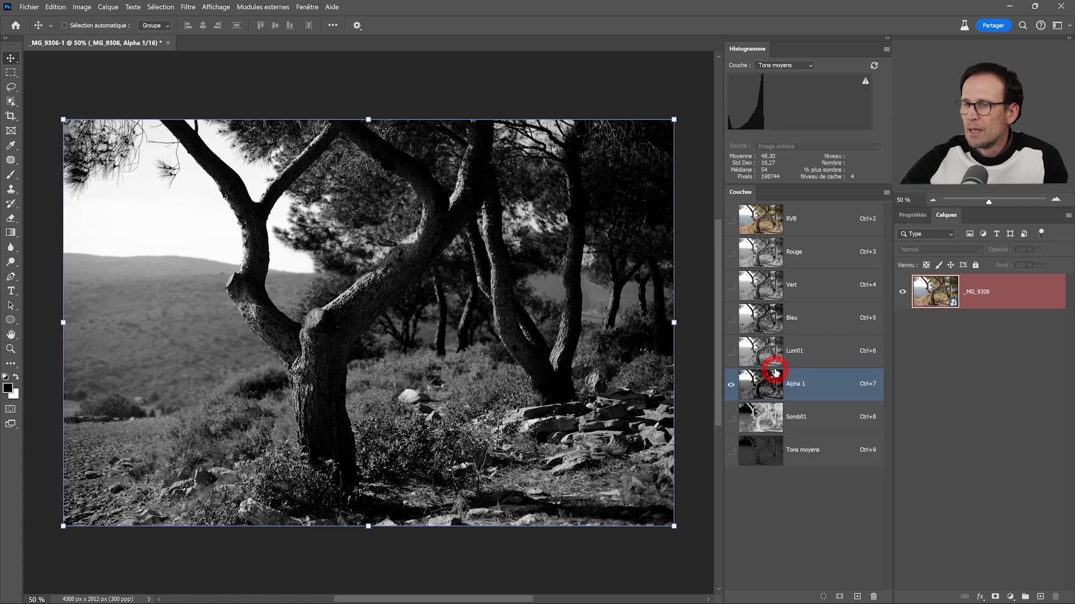
# - Alternate the display between Lum01 and Alpha 1 to compare how each mask isolates the highlights
pyautogui.click(762, 356)
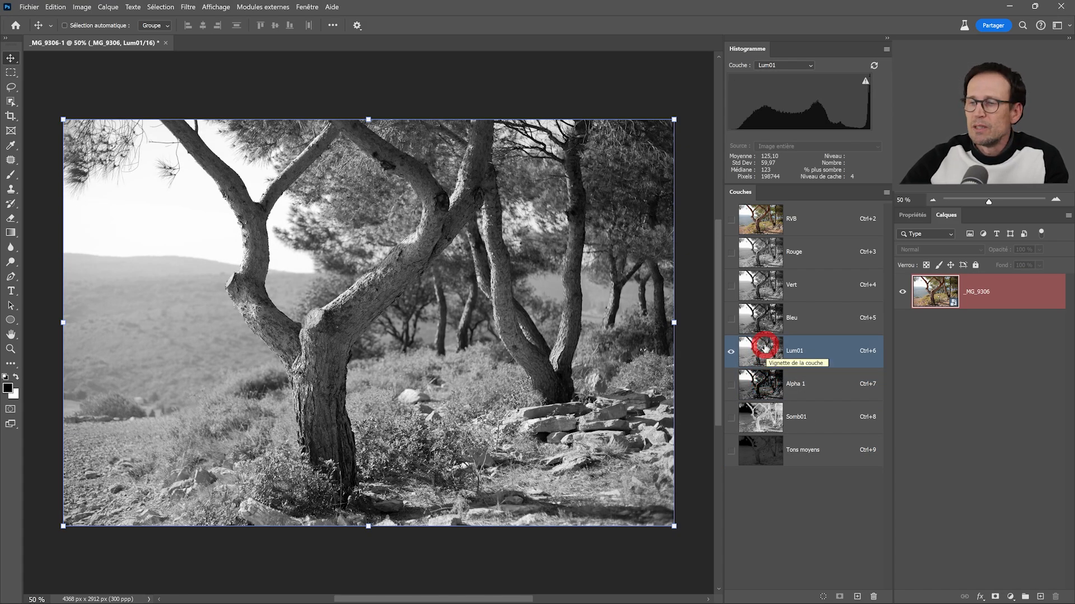
pyautogui.click(762, 383)
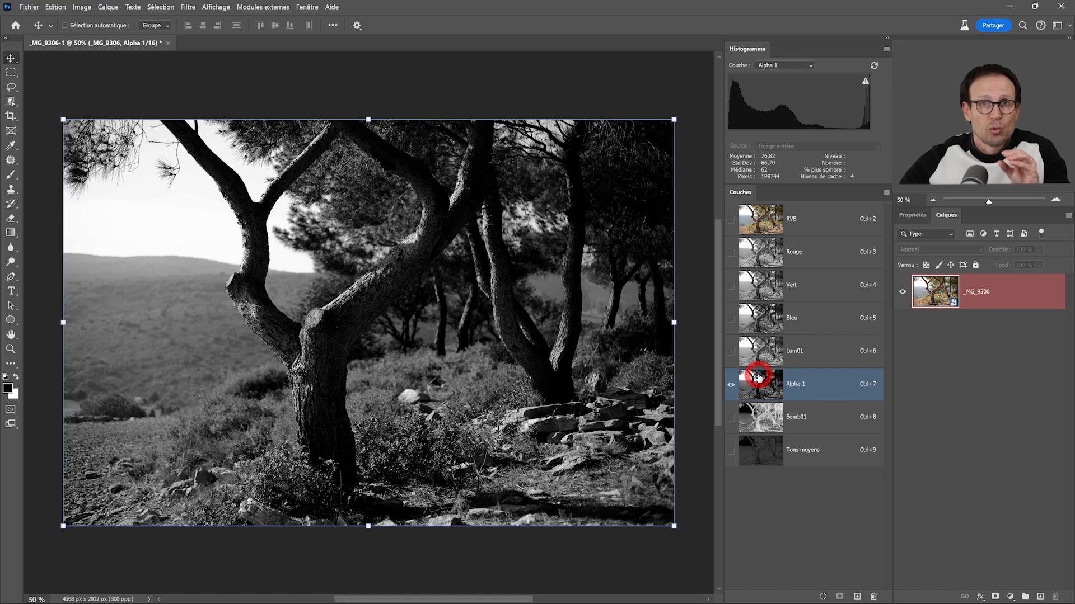
pyautogui.click(758, 348)
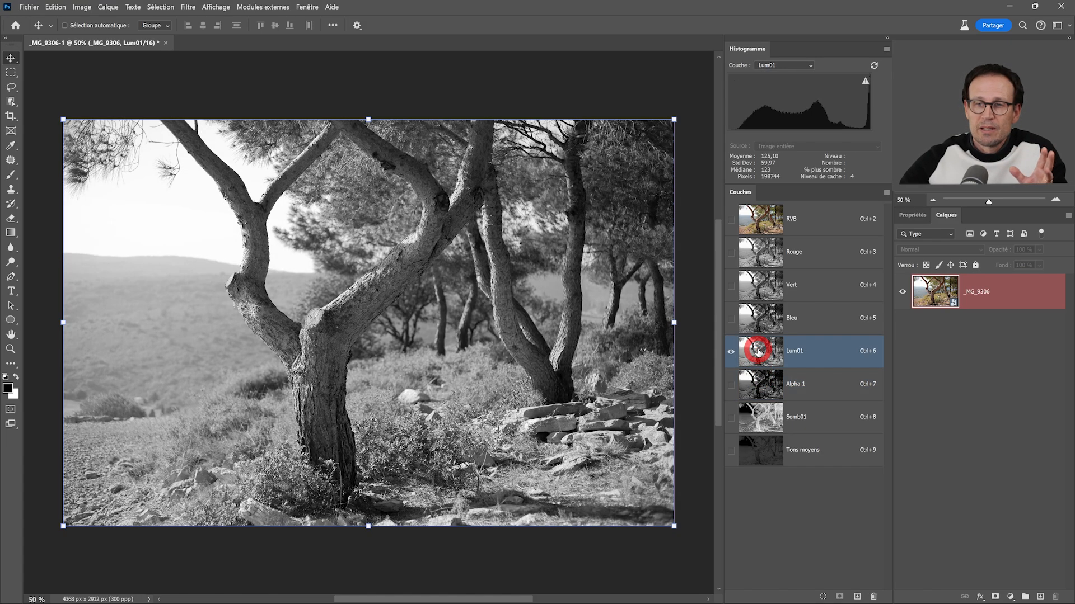
# - Rename the Alpha 1 channel as lum02
pyautogui.click(758, 382)
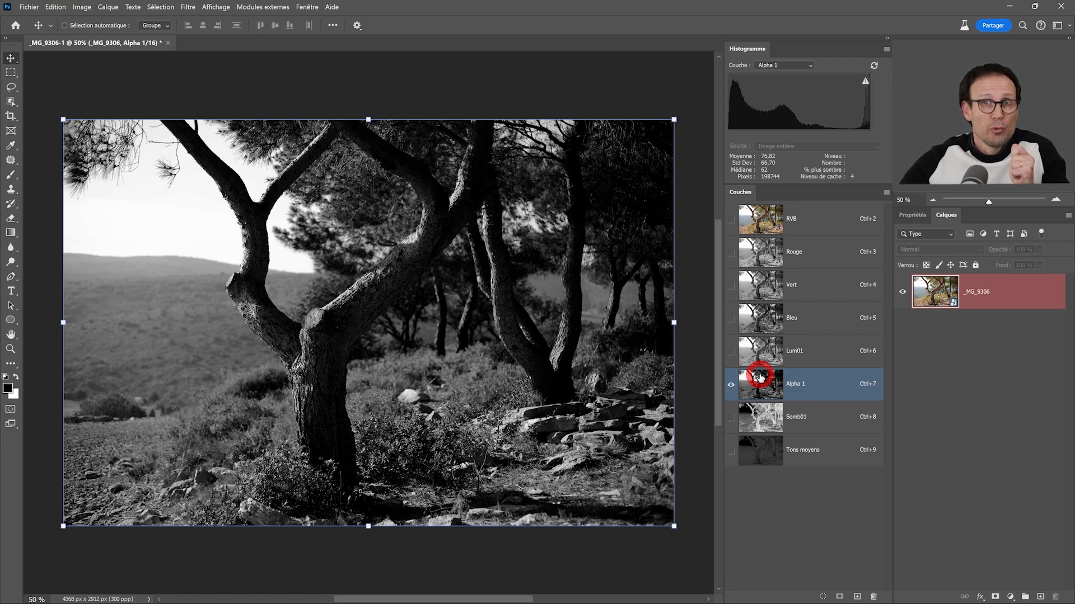
pyautogui.doubleClick(799, 384)
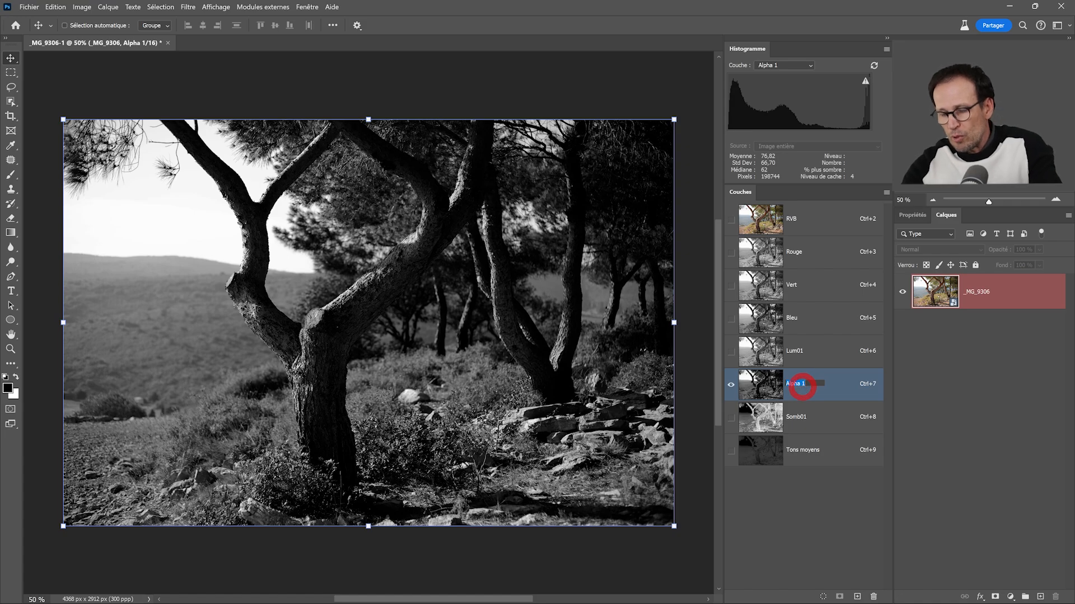
pyautogui.write('lum02')
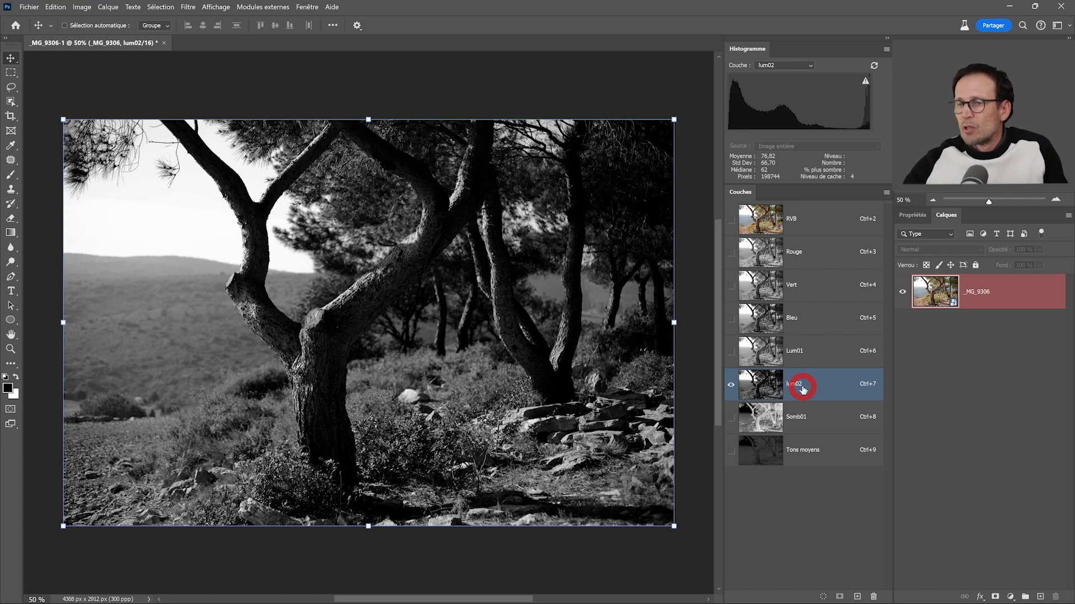
# - Load Somb01 as a selection, intersect it with itself and save the result as a new alpha channel
pyautogui.click(762, 417)
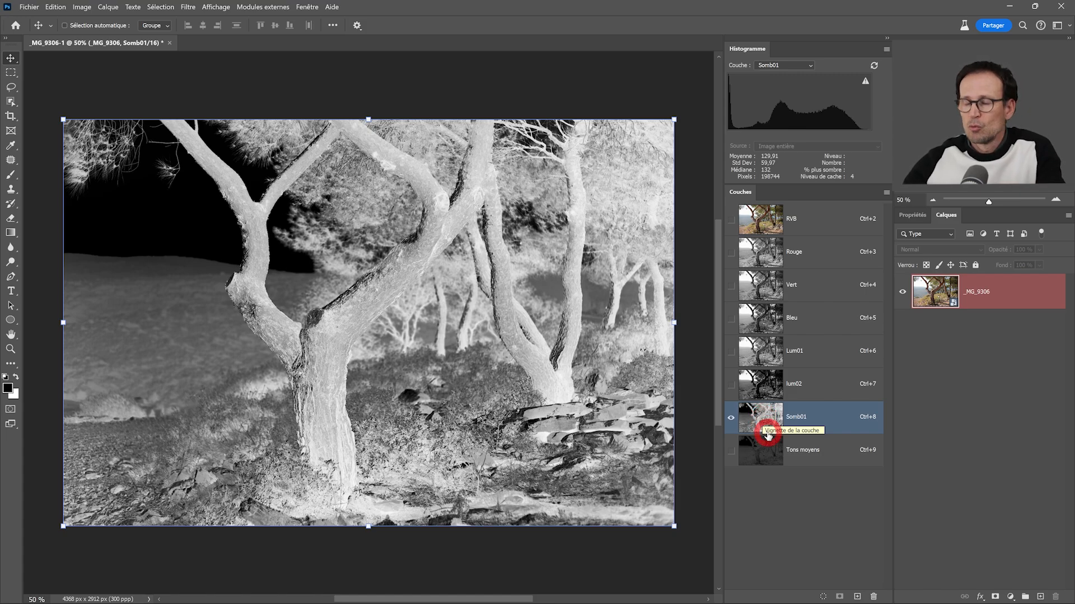
pyautogui.keyDown('ctrl'); pyautogui.click(764, 420); pyautogui.keyUp('ctrl')
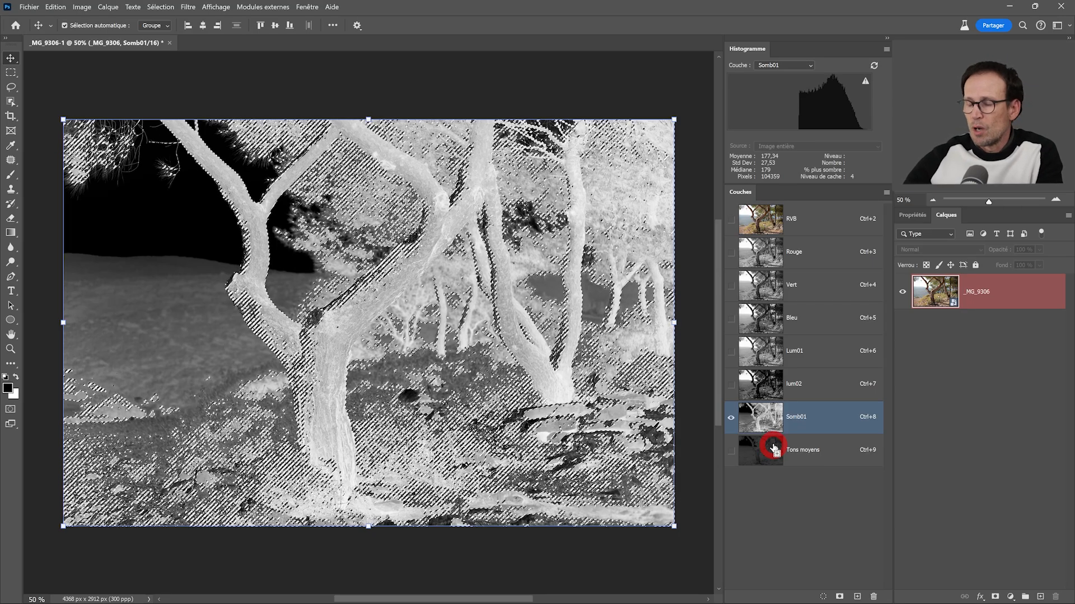
pyautogui.keyDown('ctrl'); pyautogui.click(762, 418); pyautogui.keyUp('ctrl')
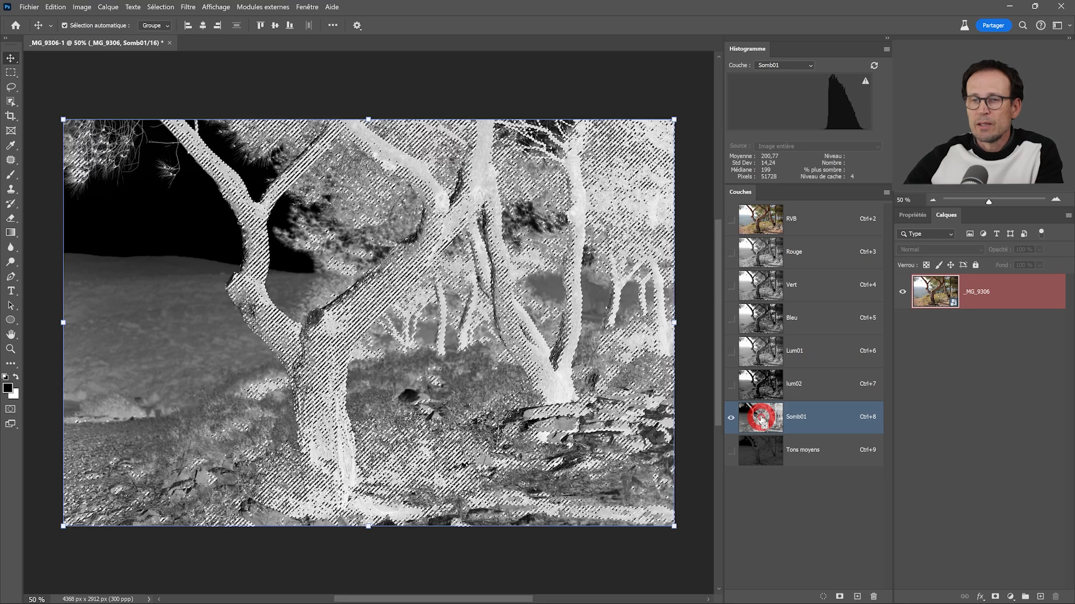
pyautogui.click(839, 597)
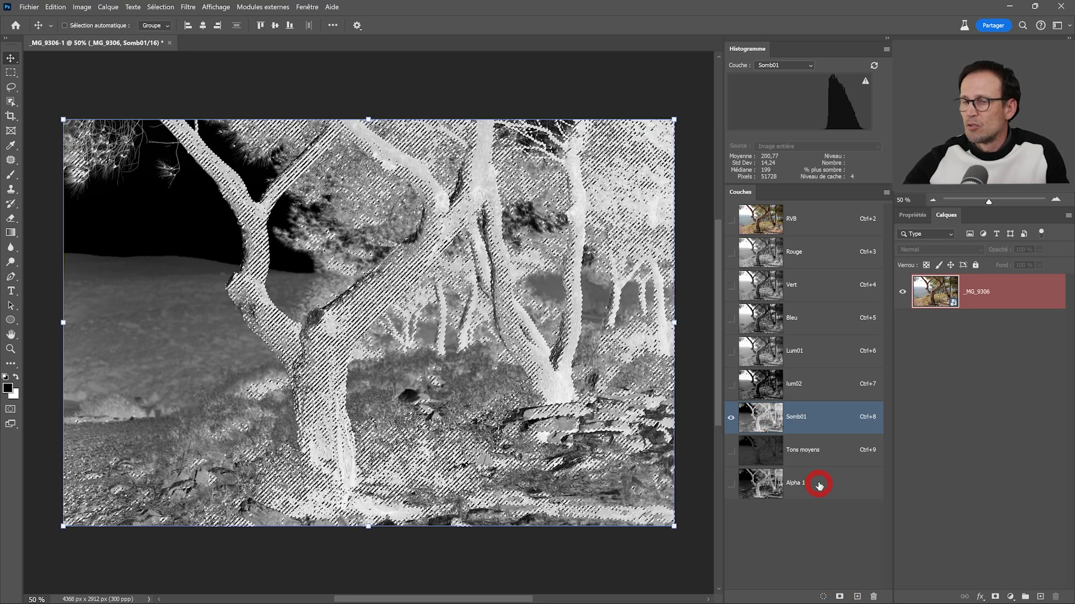
# - Move the new alpha channel directly below Somb01, rename it Somb02 and clear the selection
pyautogui.moveTo(818, 487)
pyautogui.mouseDown()
pyautogui.moveTo(806, 437)
pyautogui.moveTo(814, 467)
pyautogui.mouseUp()
pyautogui.doubleClick(815, 450)
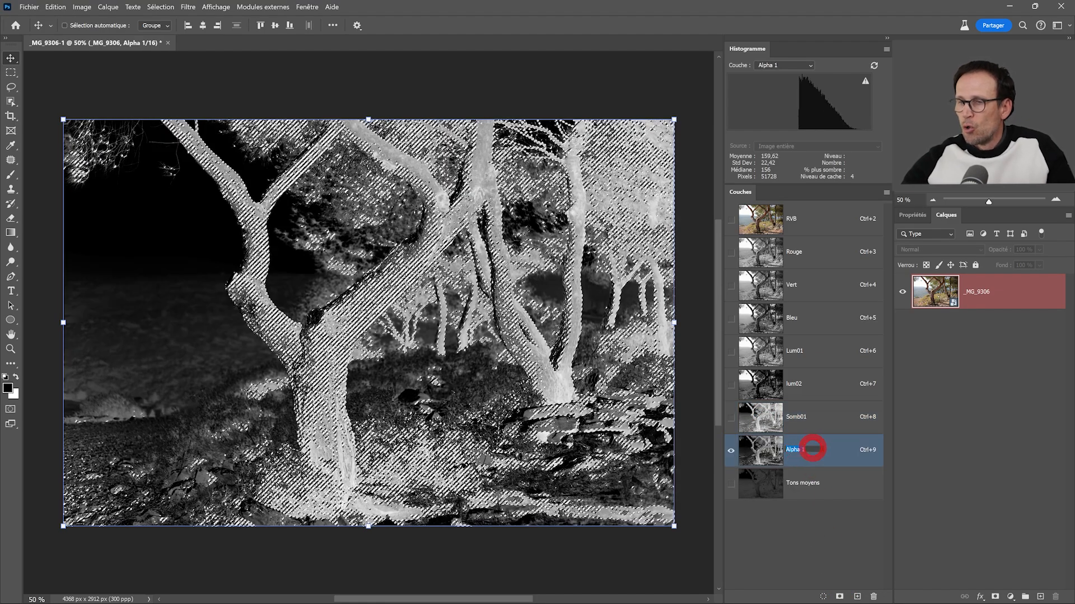
pyautogui.write('Somb02')
pyautogui.press('Return')
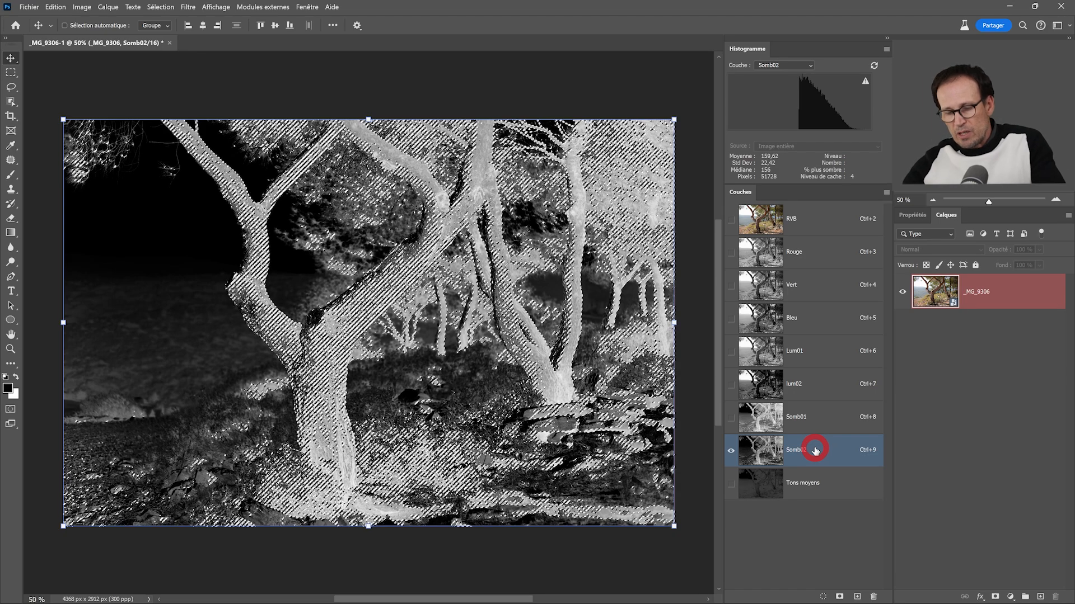
pyautogui.hotkey('ctrl', 'd')
# - Alternate the display between Somb01 and Somb02 to compare how each mask isolates the shadows
pyautogui.click(762, 417)
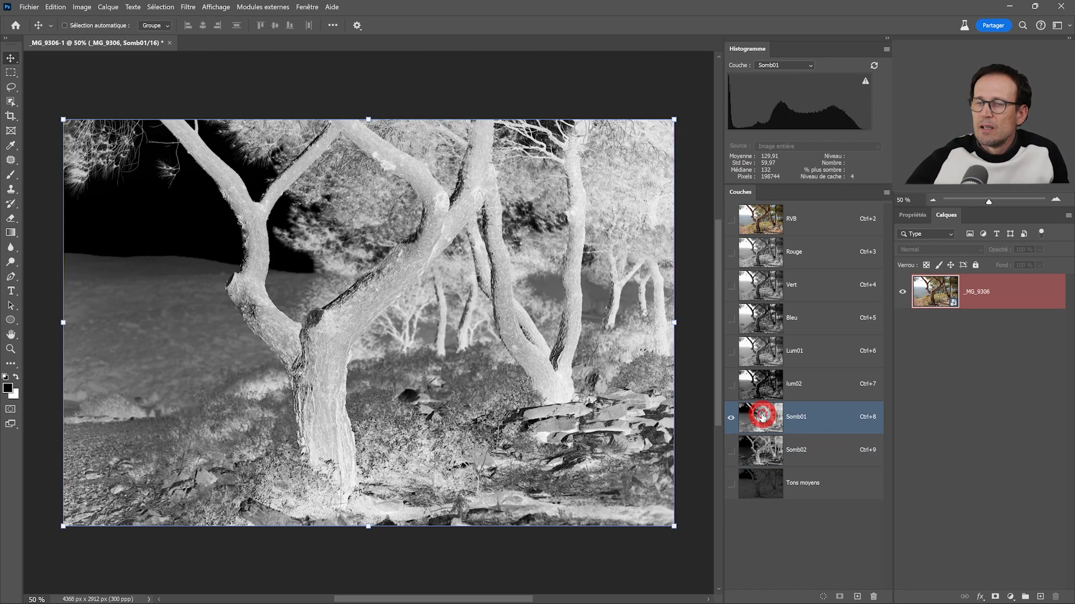
pyautogui.click(766, 449)
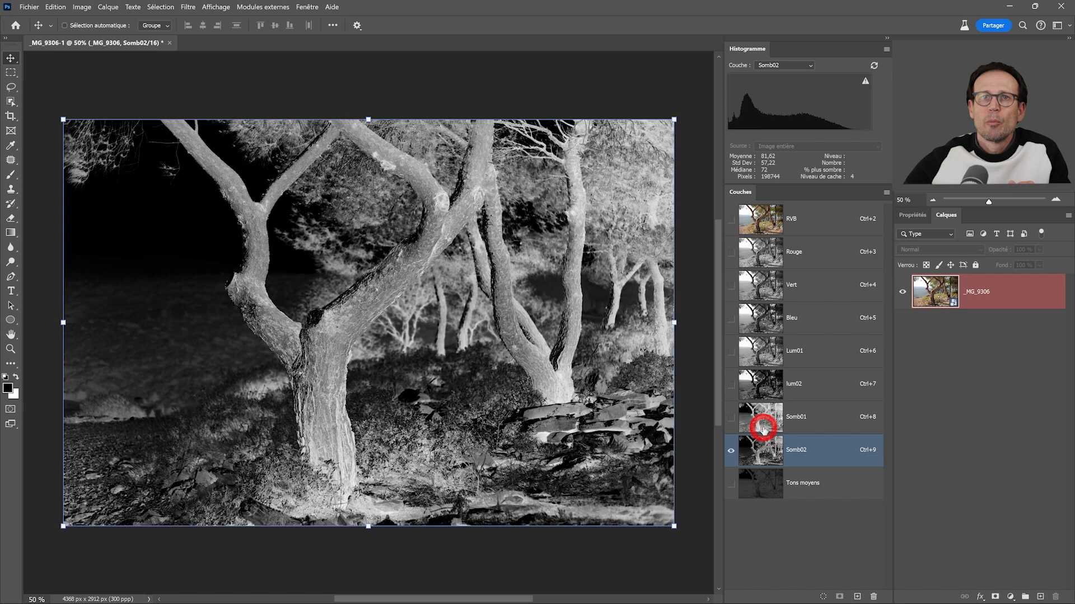
pyautogui.click(761, 427)
pyautogui.click(757, 451)
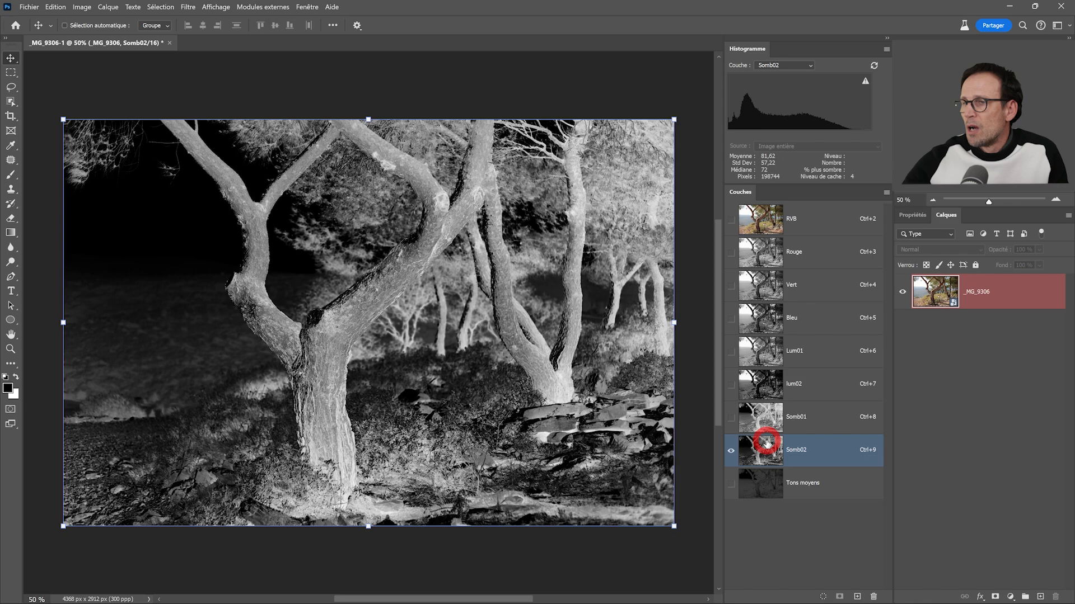
# - Compare the Lum01 mask with the RVB composite, leaving the full-colour image displayed
pyautogui.click(763, 223)
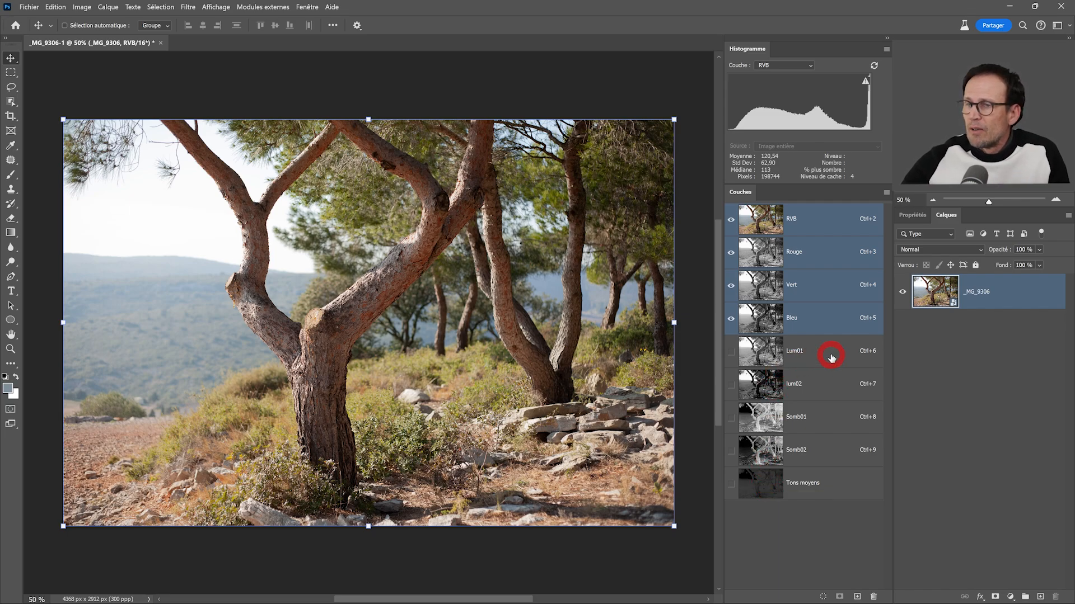
pyautogui.click(760, 353)
pyautogui.click(768, 220)
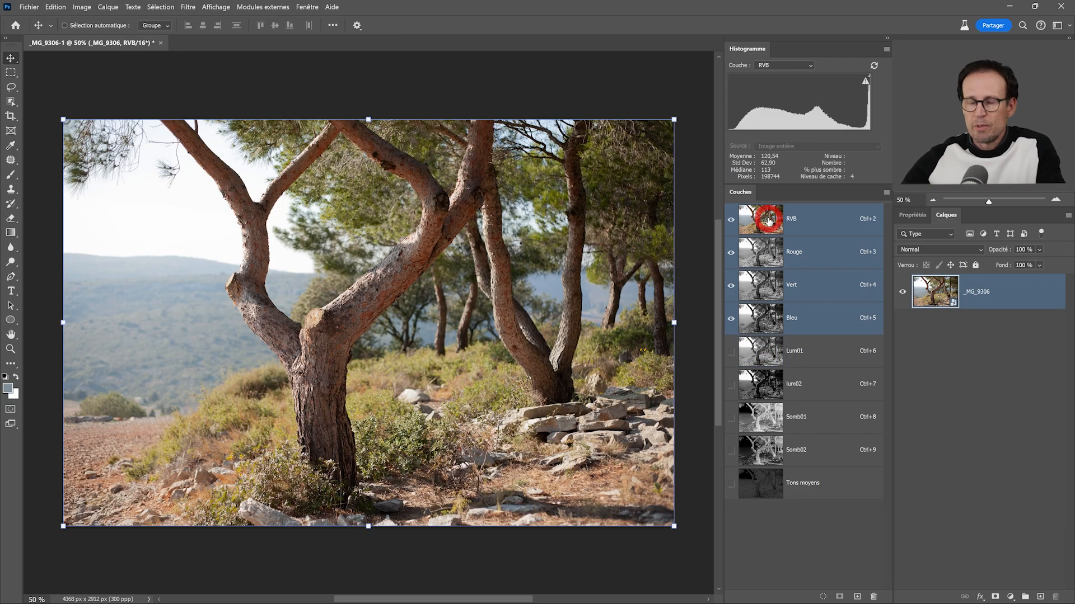
# - Load Lum01 as a selection, add a Curves adjustment layer masked by it and show the layer stack
pyautogui.keyDown('ctrl'); pyautogui.click(761, 354); pyautogui.keyUp('ctrl')
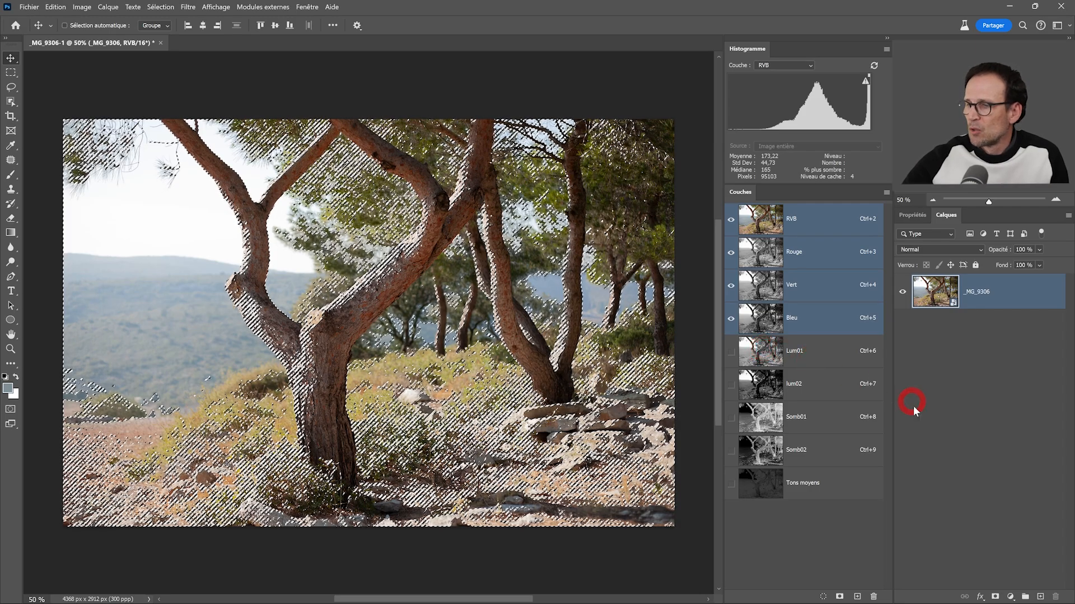
pyautogui.click(1010, 597)
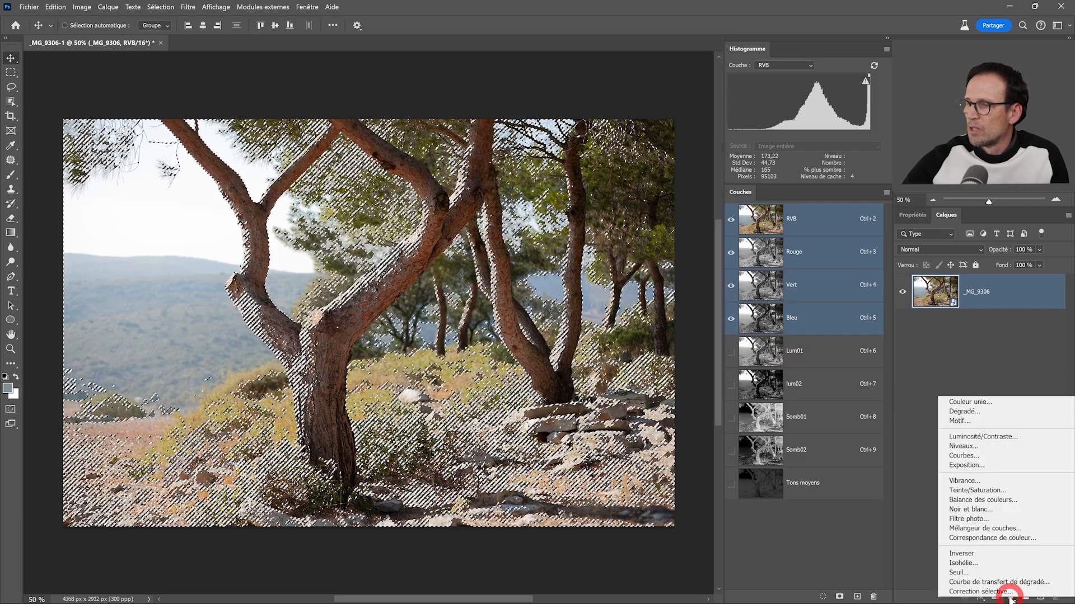
pyautogui.click(983, 456)
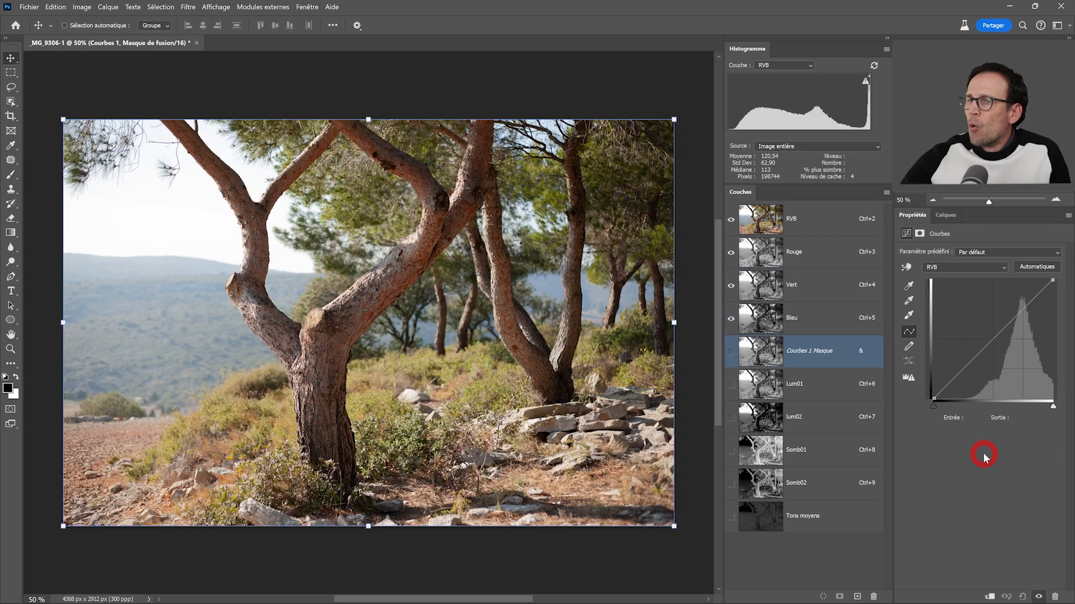
pyautogui.click(946, 215)
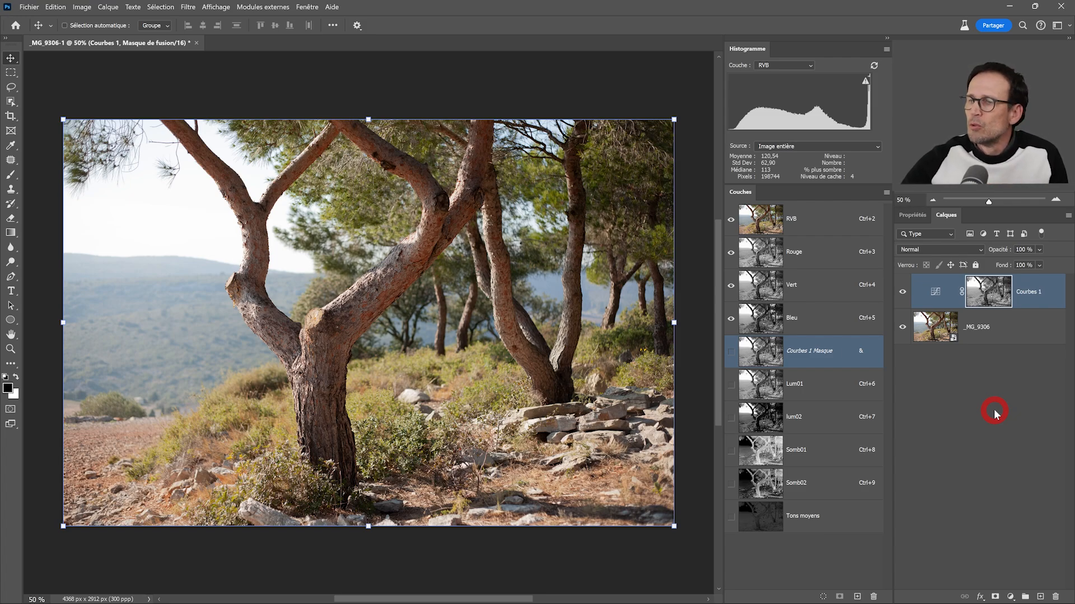
# - Brighten the Curves adjustment with a point at input 90 and output 152, and refresh the histogram
pyautogui.click(916, 216)
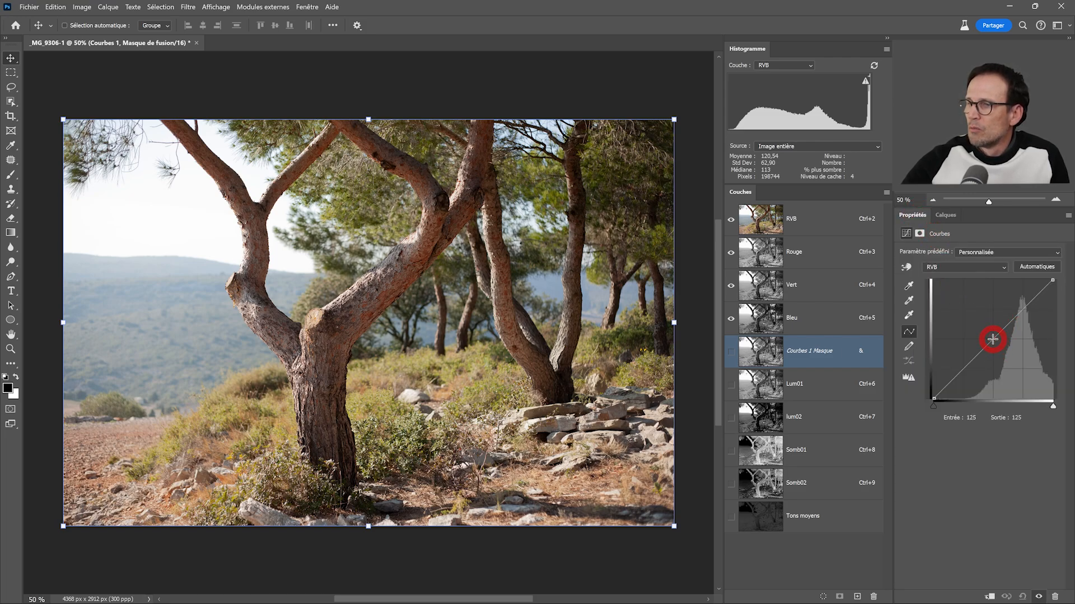
pyautogui.moveTo(991, 338); pyautogui.dragTo(975, 324)
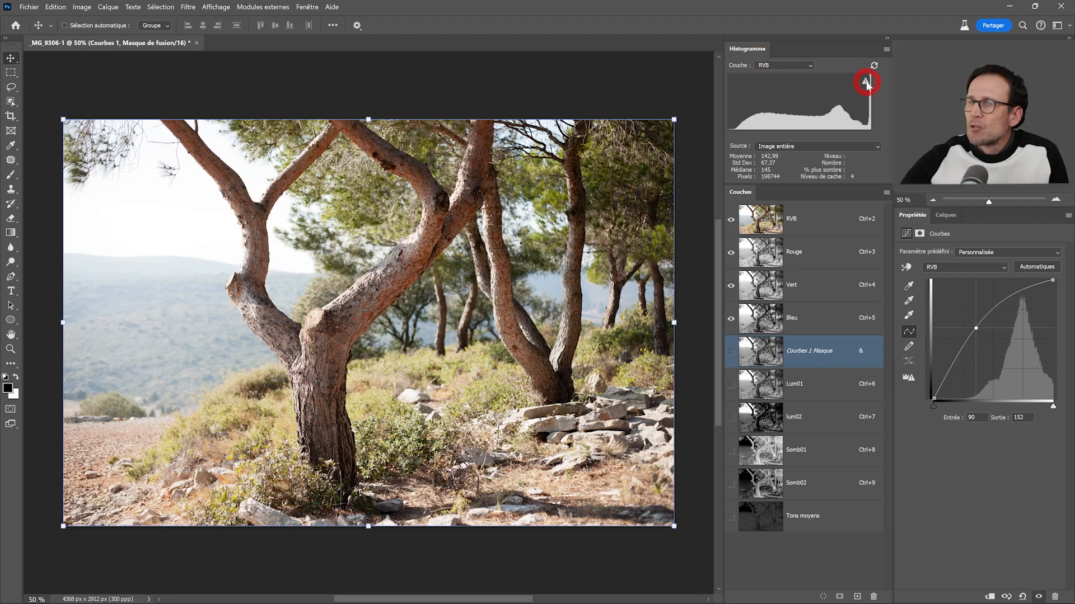
pyautogui.click(867, 82)
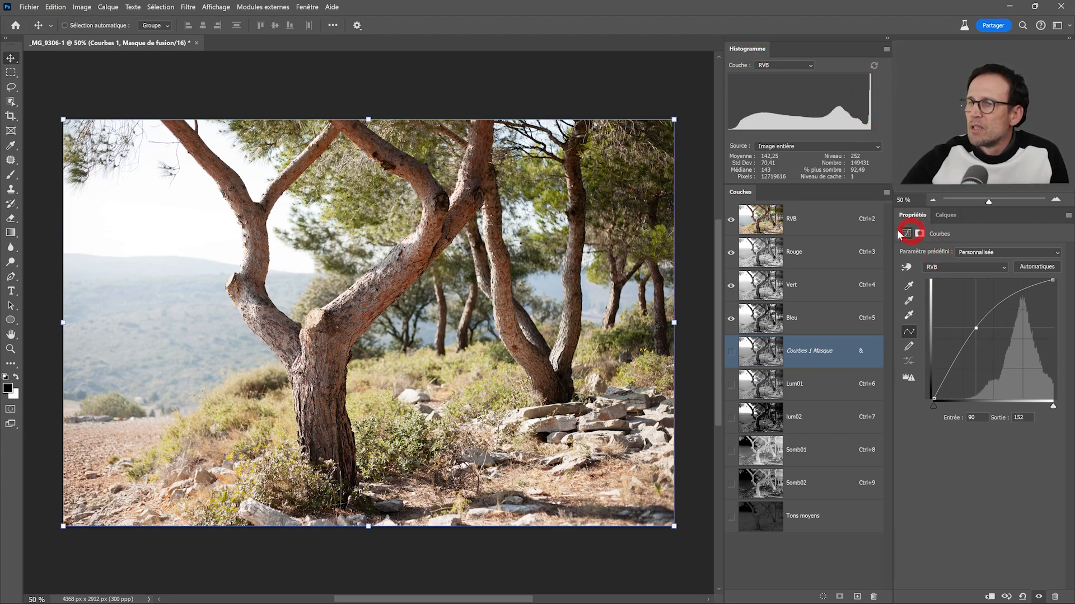
# - Switch the Curves adjustment off and on repeatedly to compare the photo and its histogram before and after the correction
pyautogui.click(1040, 597)
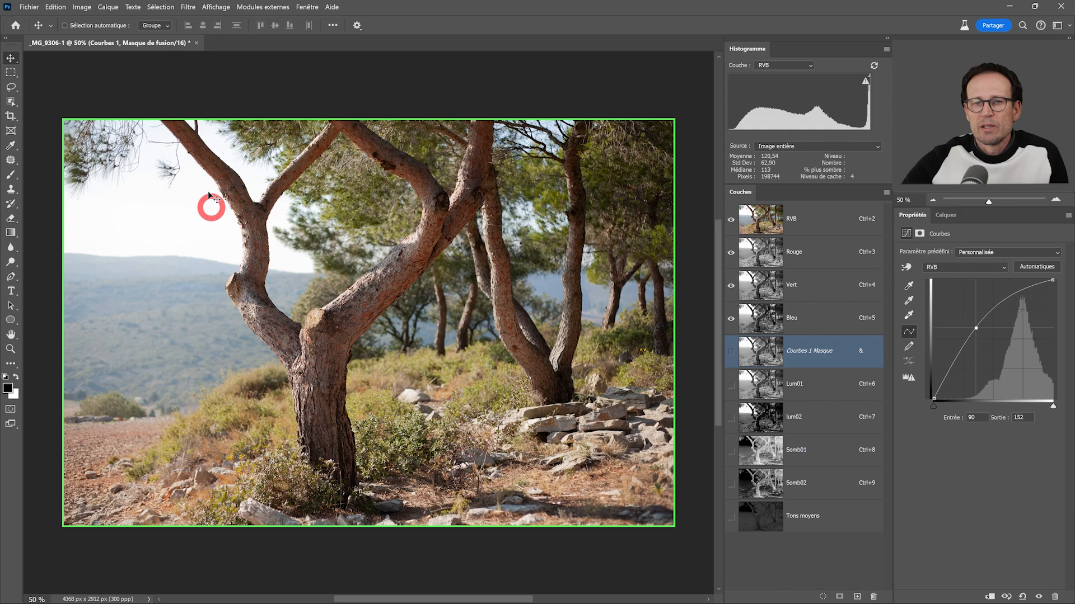
pyautogui.click(1038, 598)
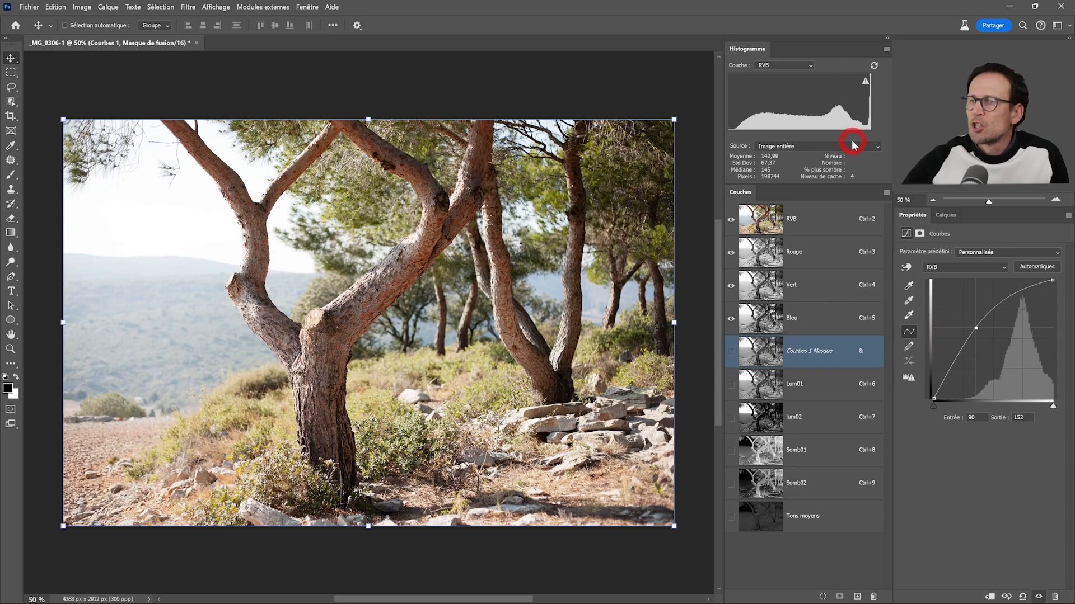
pyautogui.click(1038, 598)
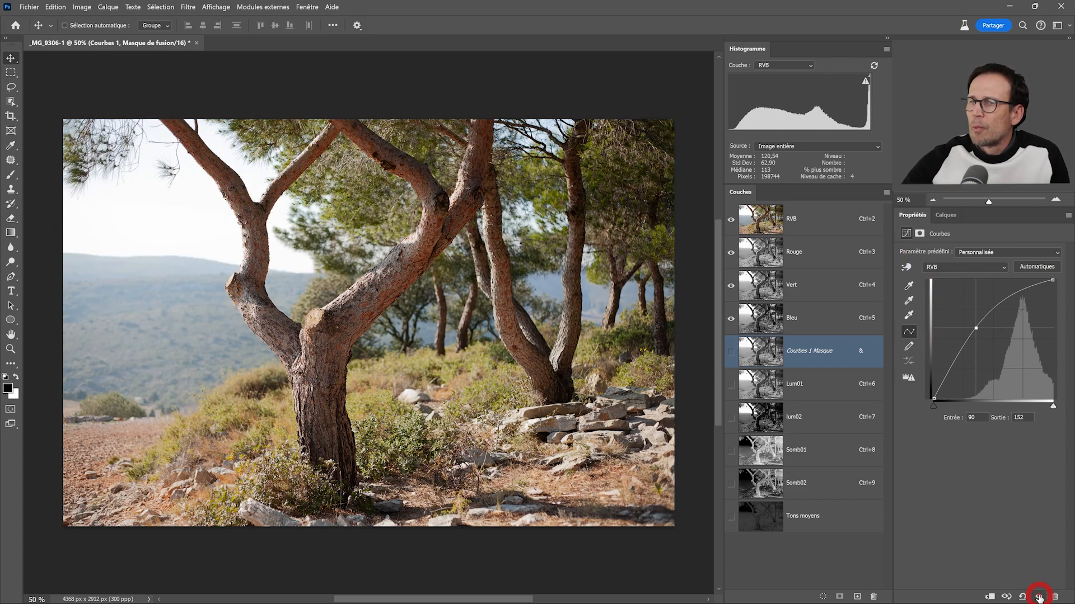
pyautogui.click(1039, 598)
pyautogui.click(1039, 597)
pyautogui.click(1039, 597)
pyautogui.click(1038, 598)
pyautogui.click(1038, 598)
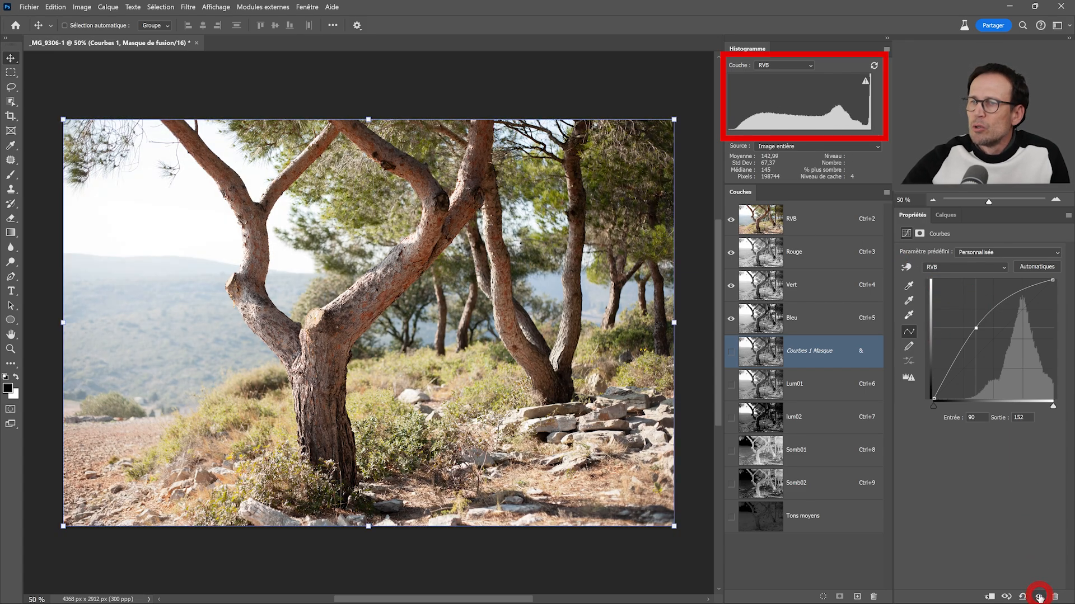
pyautogui.click(1038, 598)
pyautogui.click(1039, 598)
pyautogui.click(1038, 598)
pyautogui.click(1039, 598)
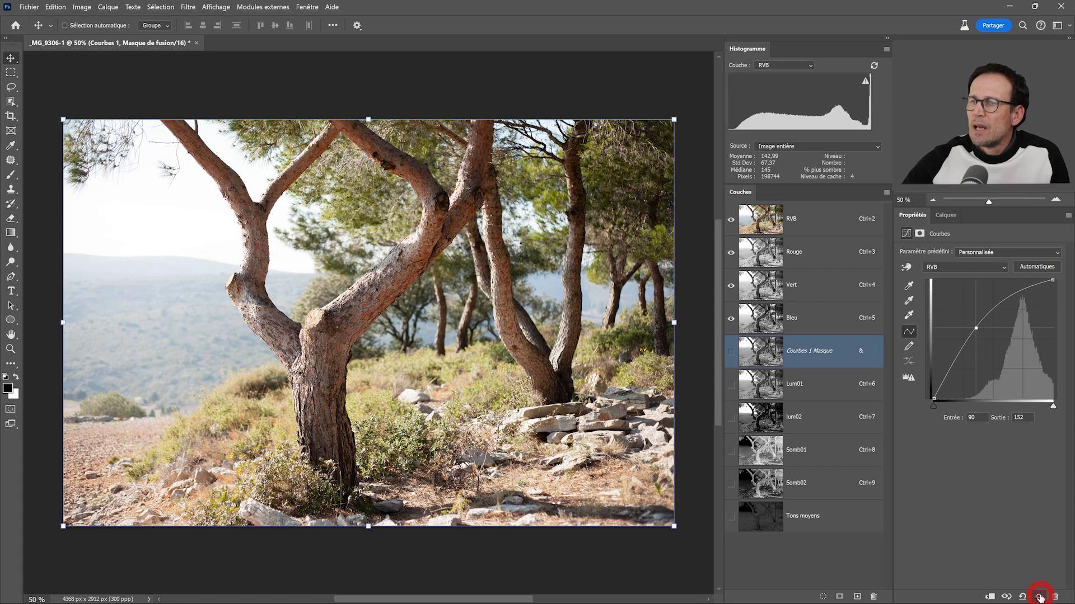
pyautogui.click(1038, 597)
pyautogui.click(1038, 597)
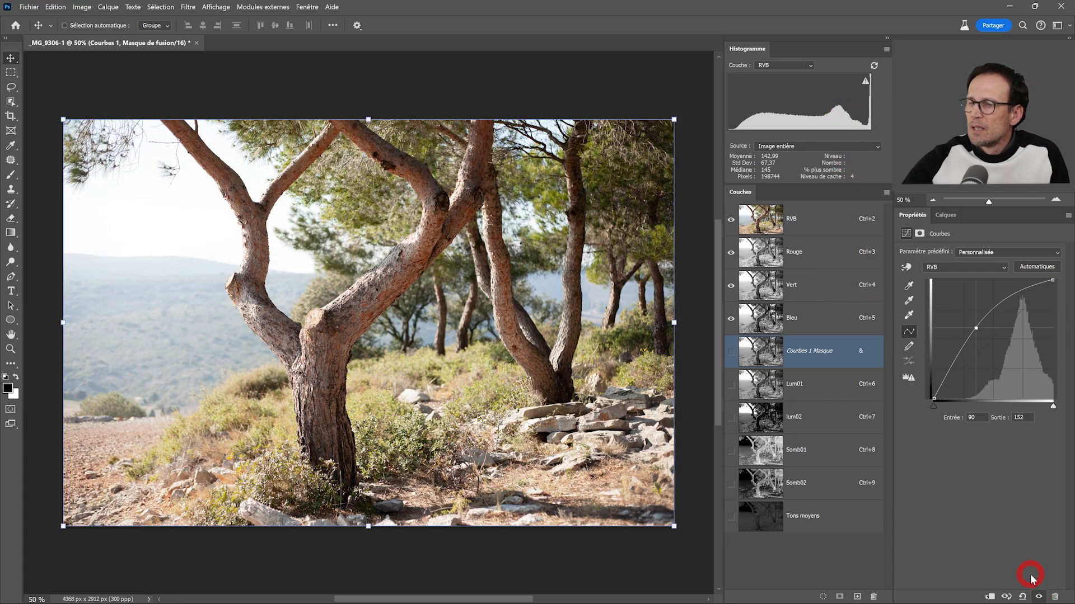
pyautogui.click(1038, 598)
pyautogui.click(1038, 598)
pyautogui.click(1038, 598)
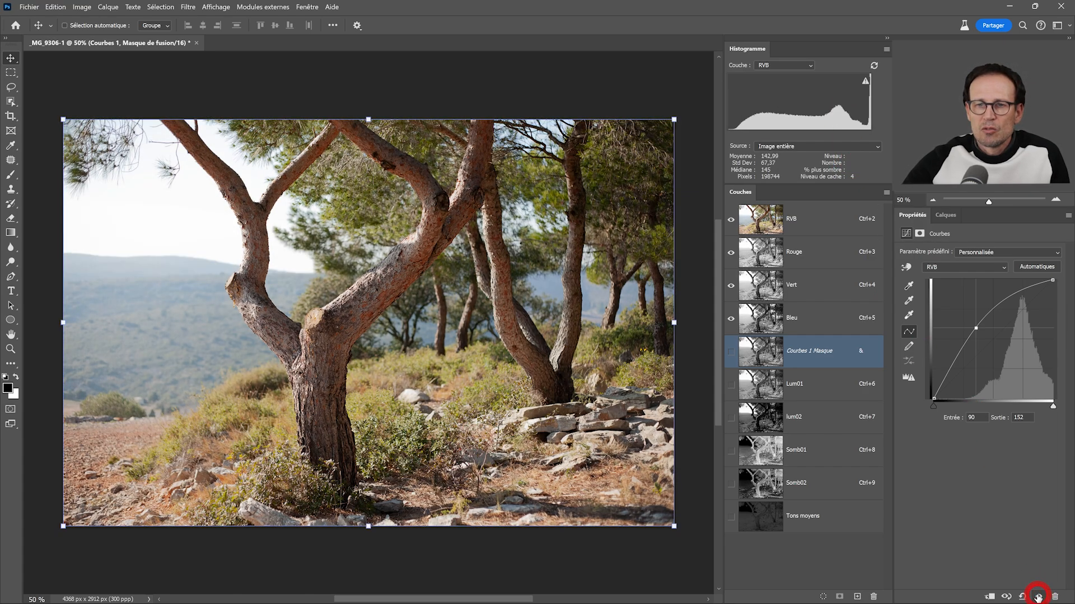
pyautogui.click(1038, 598)
pyautogui.click(1038, 598)
pyautogui.click(1038, 598)
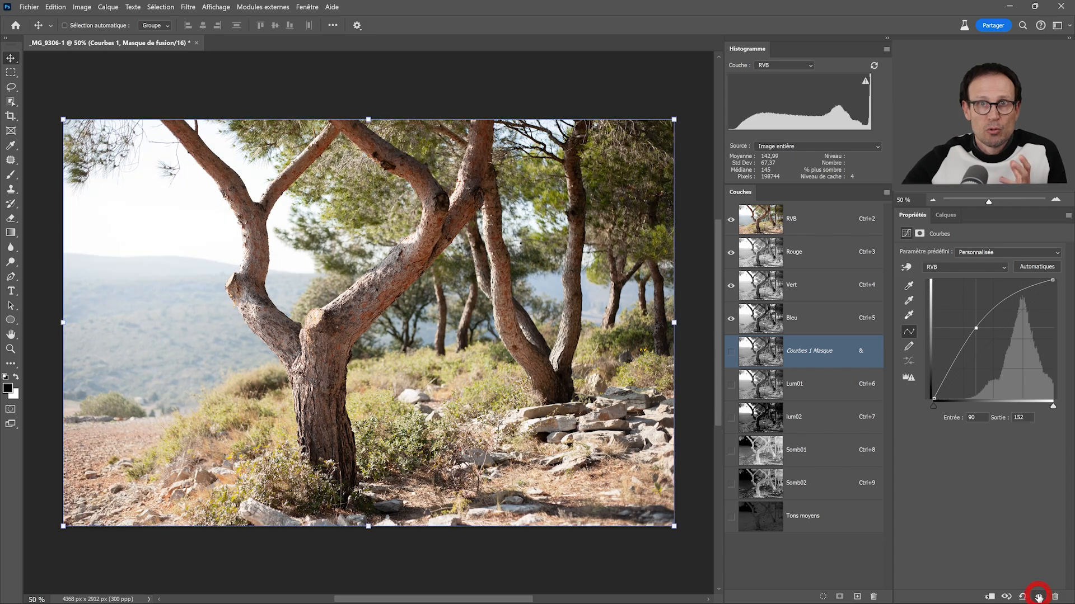
# - Disable and re-enable the Courbes 1 layer mask to compare the photo and histogram with and without it
pyautogui.click(944, 215)
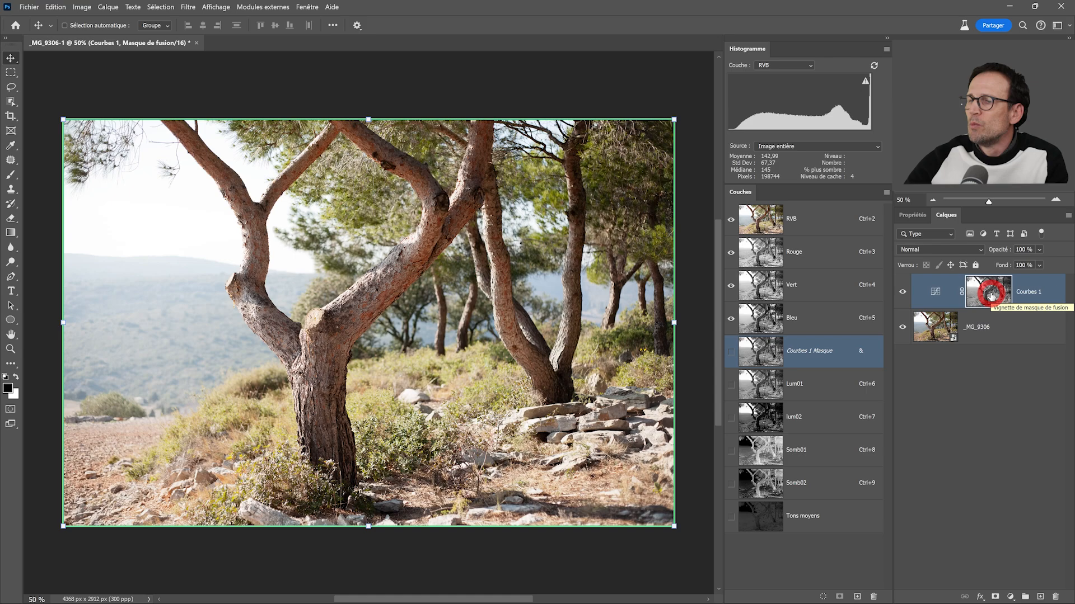
pyautogui.click(1008, 321)
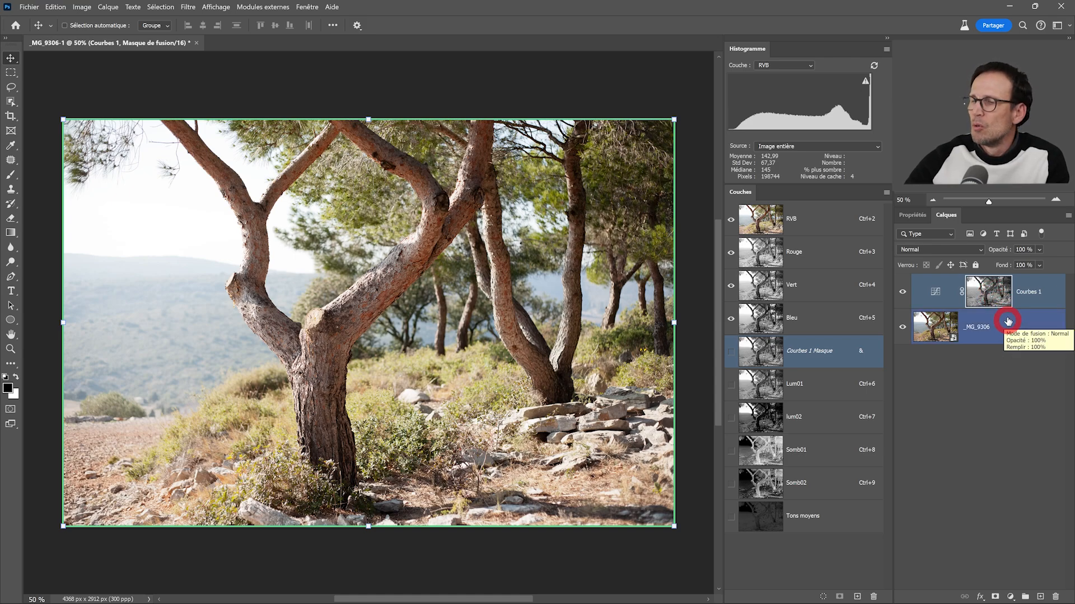
pyautogui.click(985, 290)
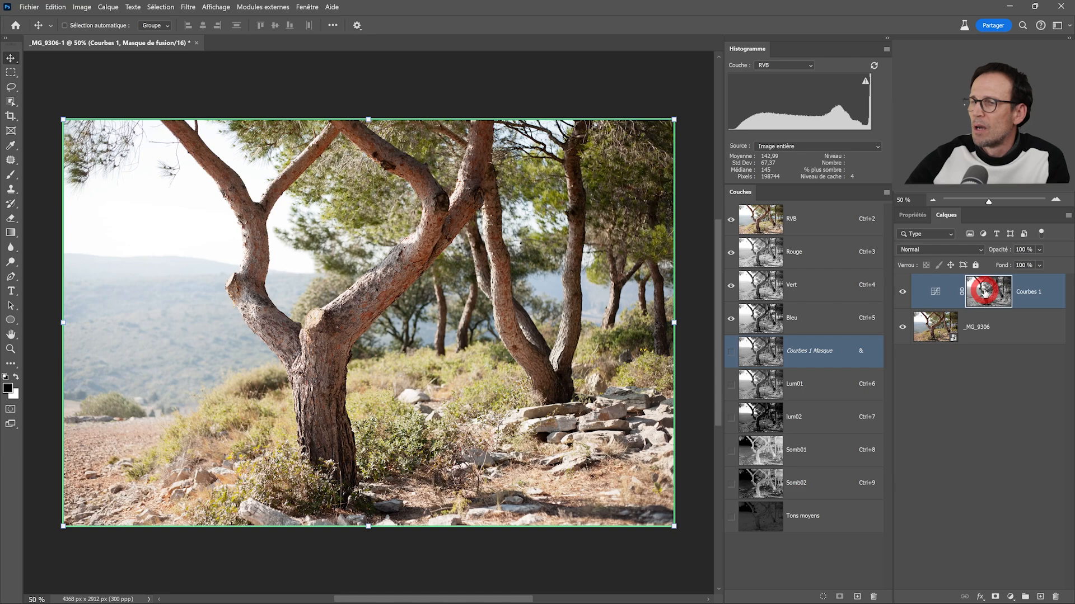
pyautogui.keyDown('shift'); pyautogui.click(986, 290); pyautogui.keyUp('shift')
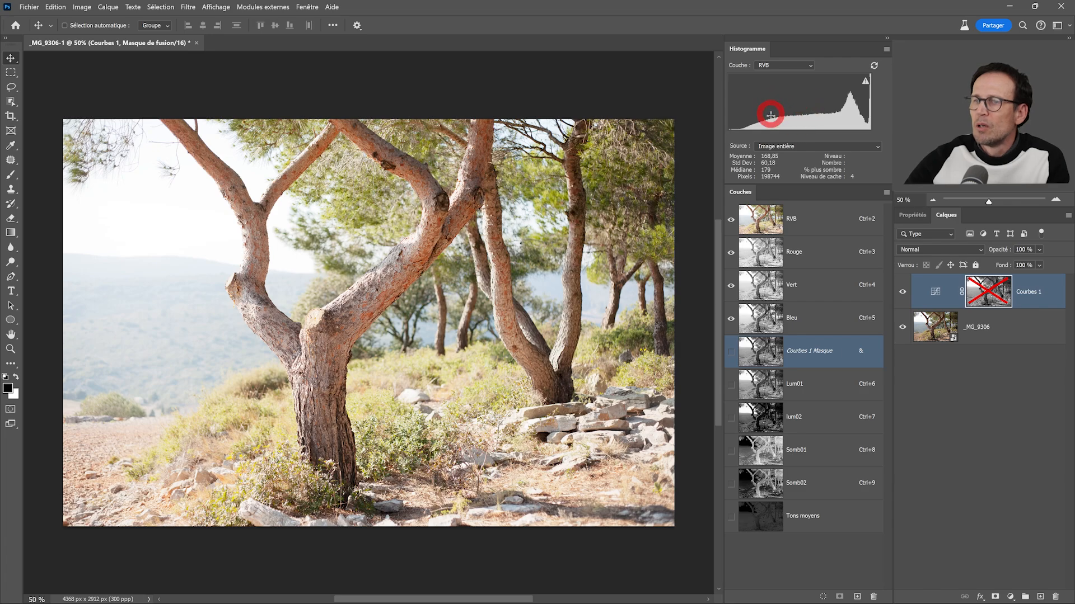
pyautogui.keyDown('shift'); pyautogui.click(994, 292); pyautogui.keyUp('shift')
pyautogui.click(1002, 323)
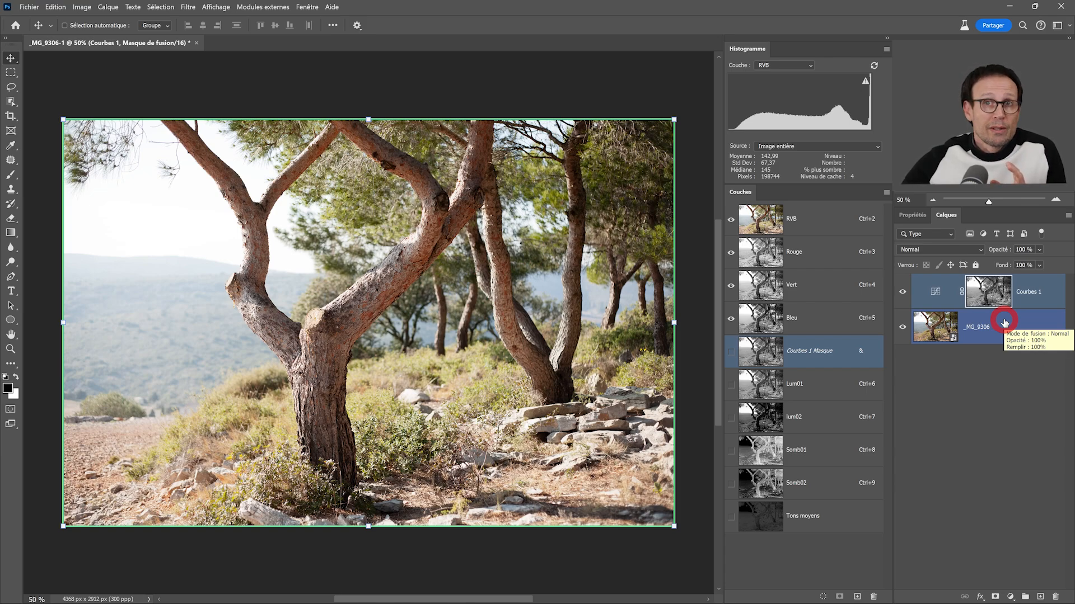
pyautogui.click(995, 351)
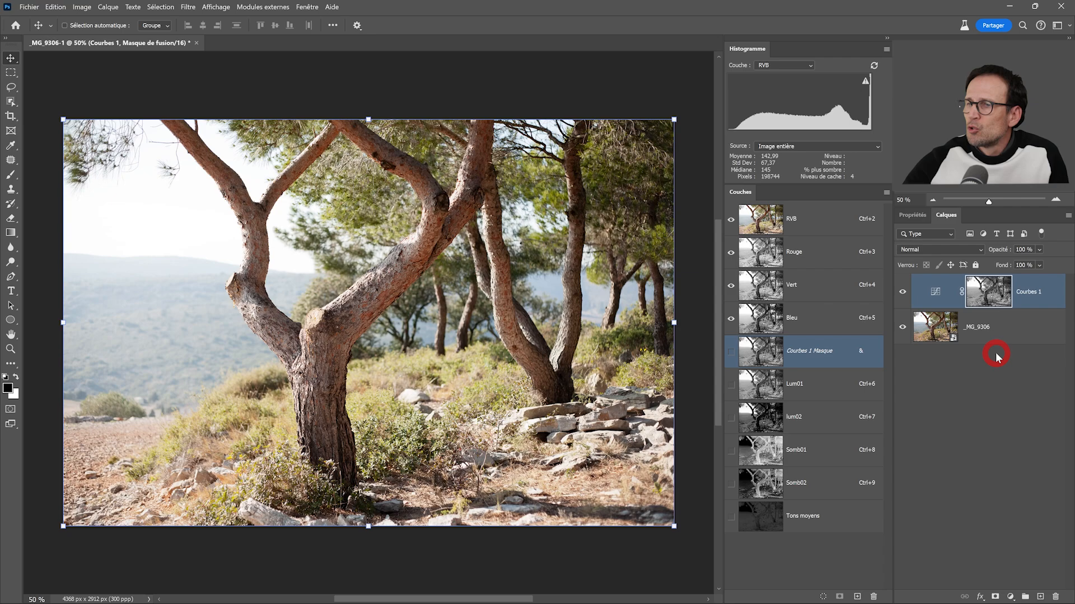
# - Delete the Courbes 1 layer mask and replace it with a mask made from the lum02 channel selection
pyautogui.click(989, 292)
pyautogui.moveTo(991, 292); pyautogui.dragTo(1057, 595)
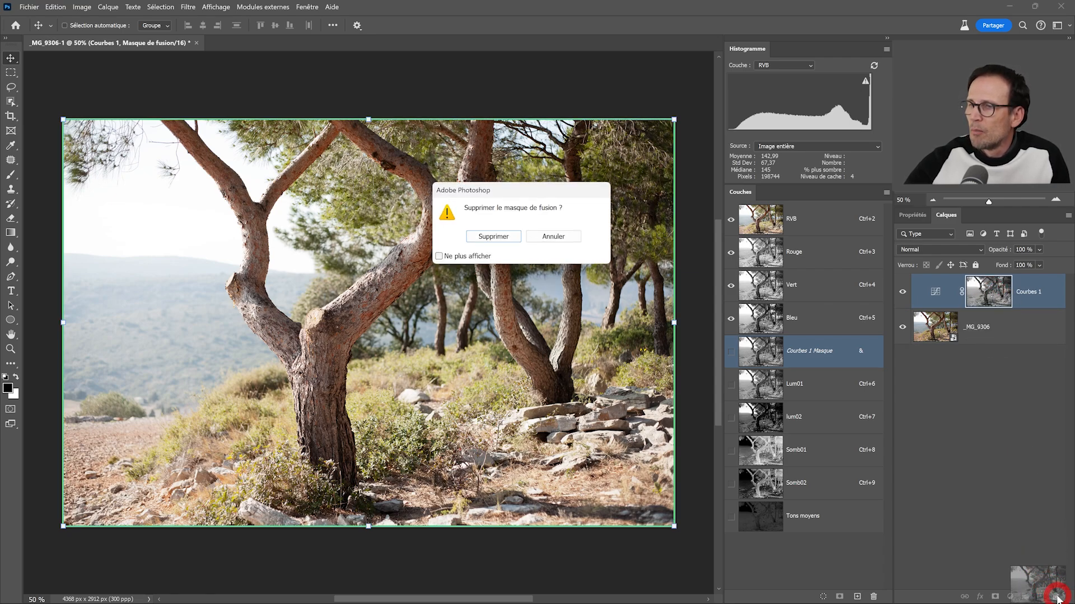
pyautogui.click(506, 233)
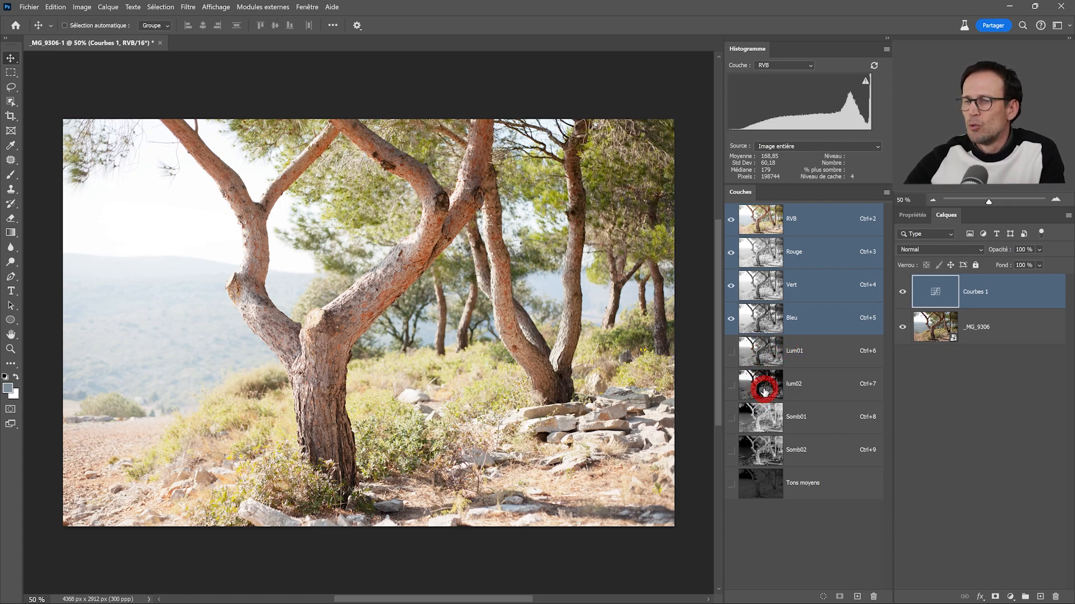
pyautogui.keyDown('ctrl'); pyautogui.click(763, 388); pyautogui.keyUp('ctrl')
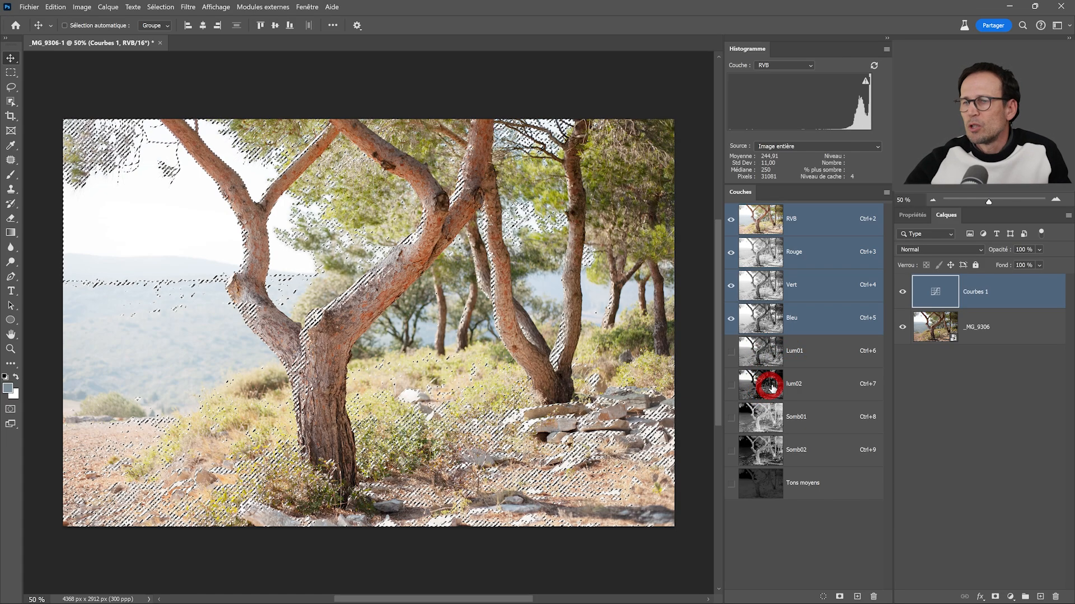
pyautogui.click(995, 598)
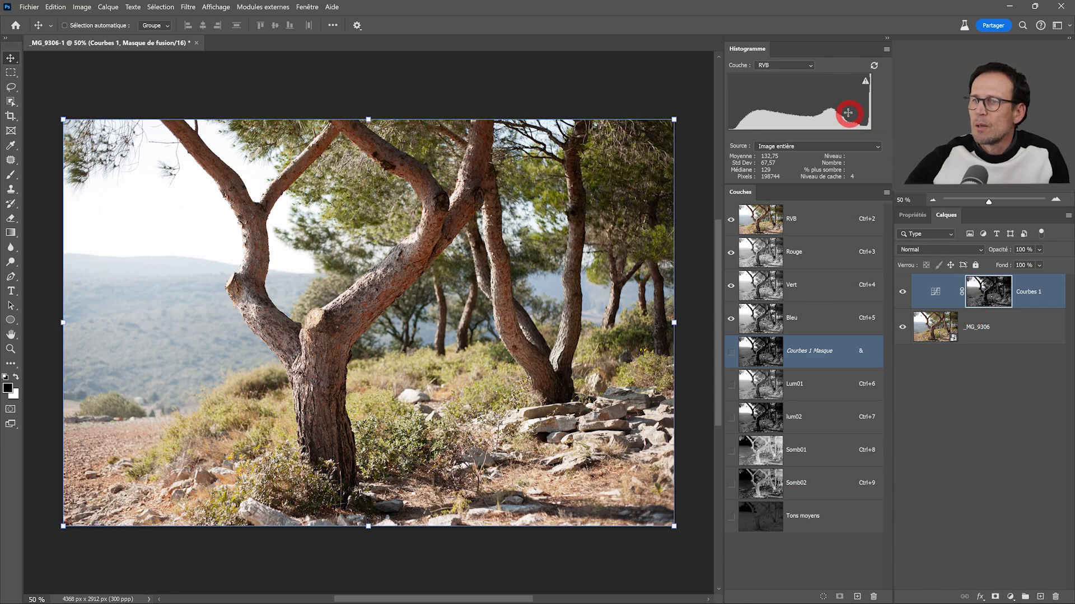
# - Hide and show the Courbes 1 layer repeatedly to compare the photo with and without the correction limited by lum02
pyautogui.click(901, 293)
pyautogui.click(901, 293)
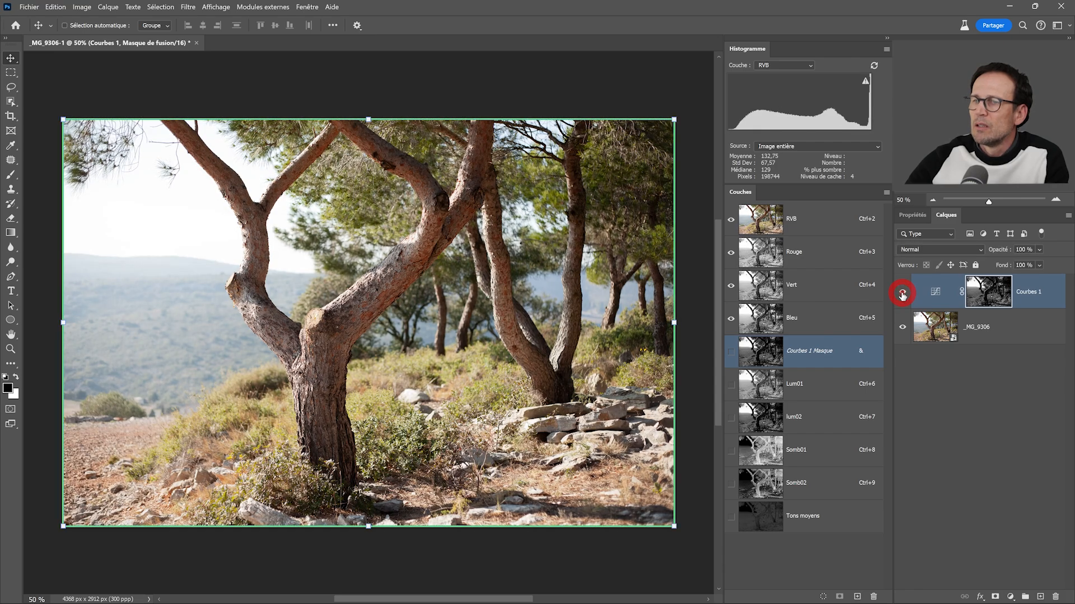
pyautogui.click(902, 292)
pyautogui.click(901, 292)
pyautogui.click(902, 293)
pyautogui.click(901, 293)
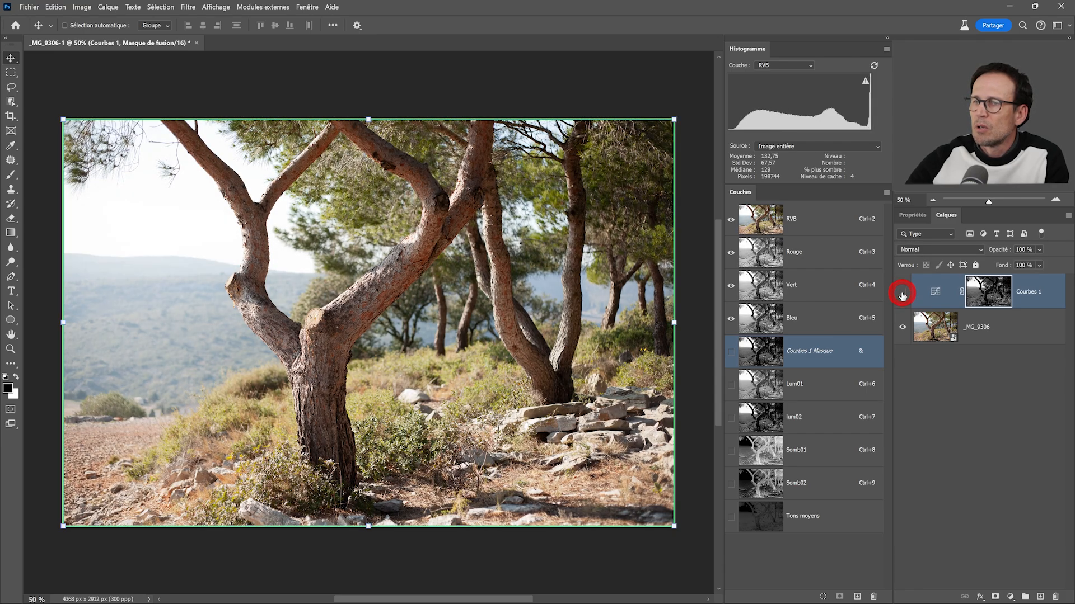
pyautogui.click(902, 292)
pyautogui.click(901, 293)
pyautogui.click(902, 293)
pyautogui.click(902, 292)
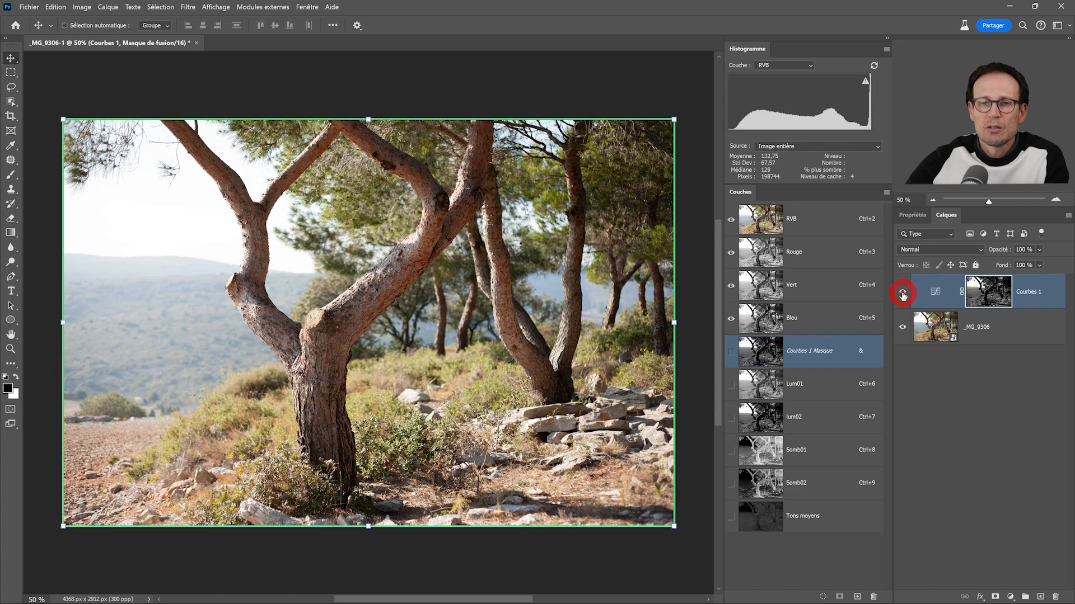
pyautogui.click(901, 292)
pyautogui.click(902, 293)
pyautogui.click(902, 293)
pyautogui.click(902, 293)
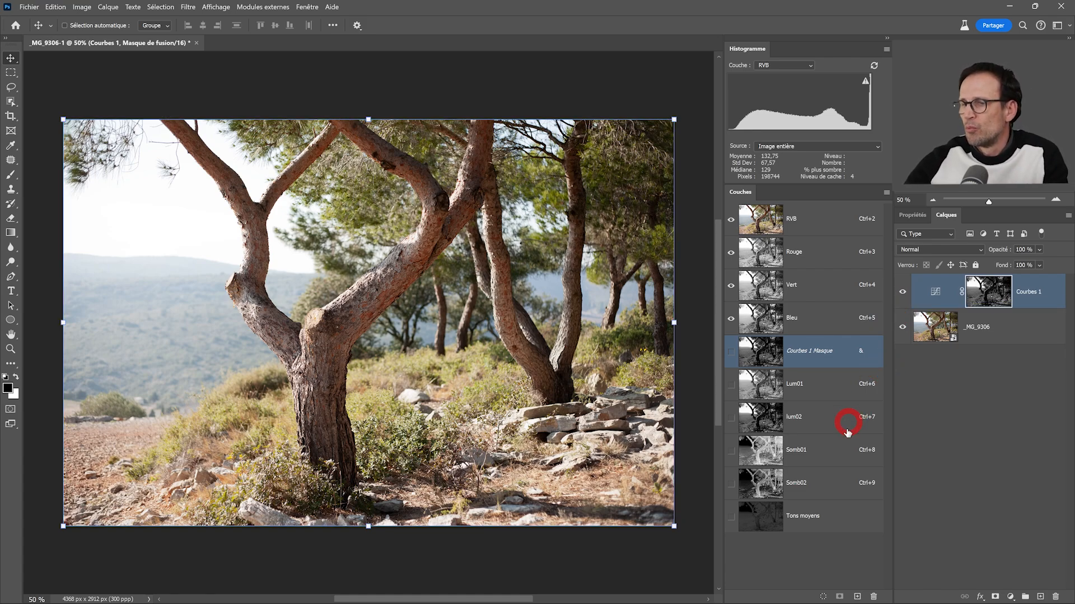
# - Add a Curves adjustment layer masked by the Somb02 channel and place an RGB curve point at input 135, output 137
pyautogui.keyDown('ctrl'); pyautogui.click(762, 486); pyautogui.keyUp('ctrl')
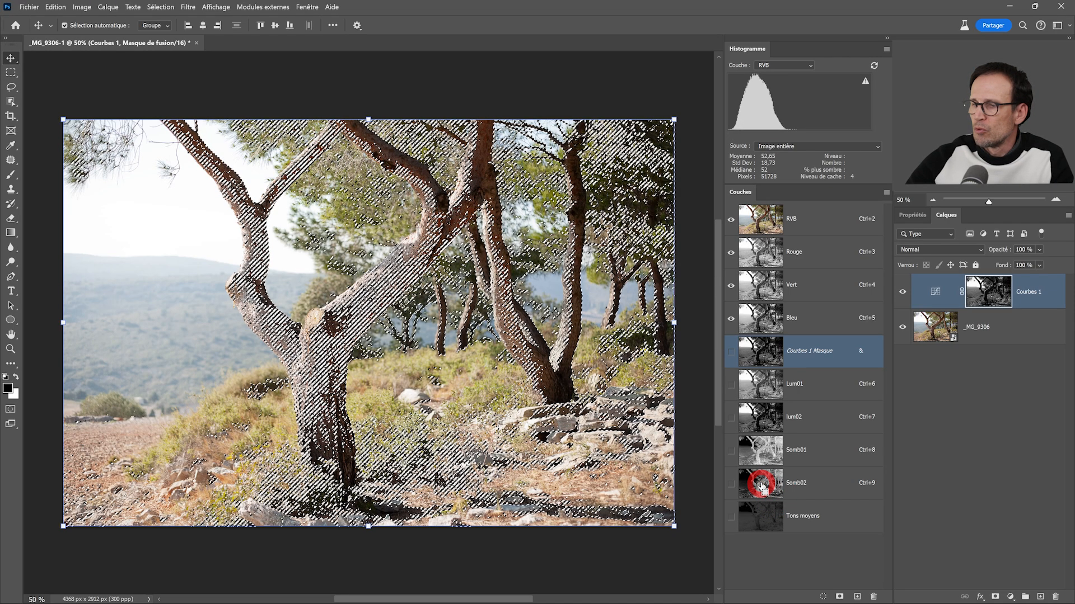
pyautogui.click(1010, 597)
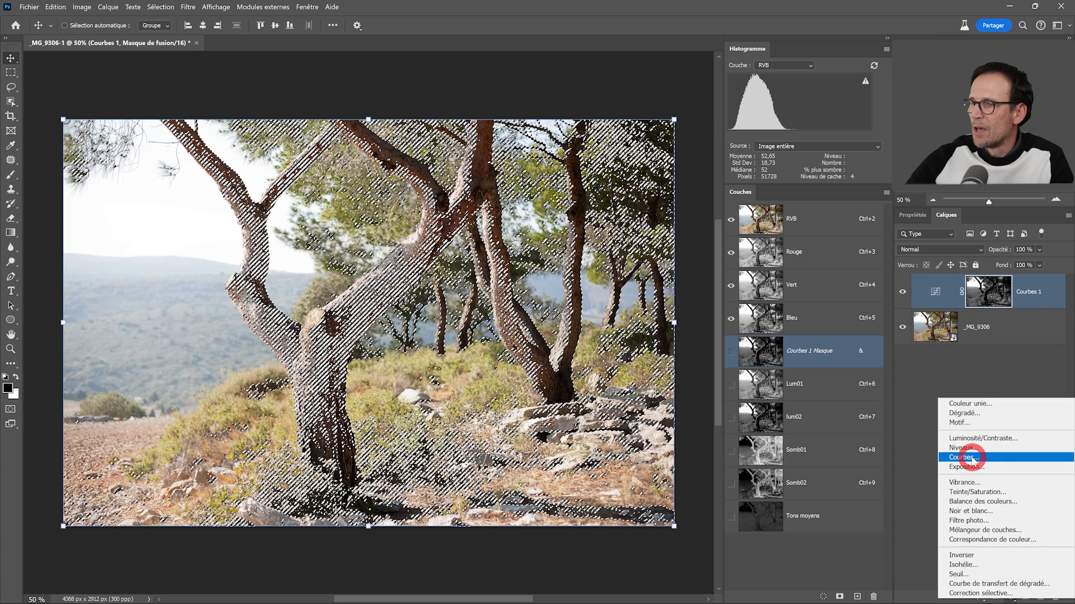
pyautogui.click(973, 457)
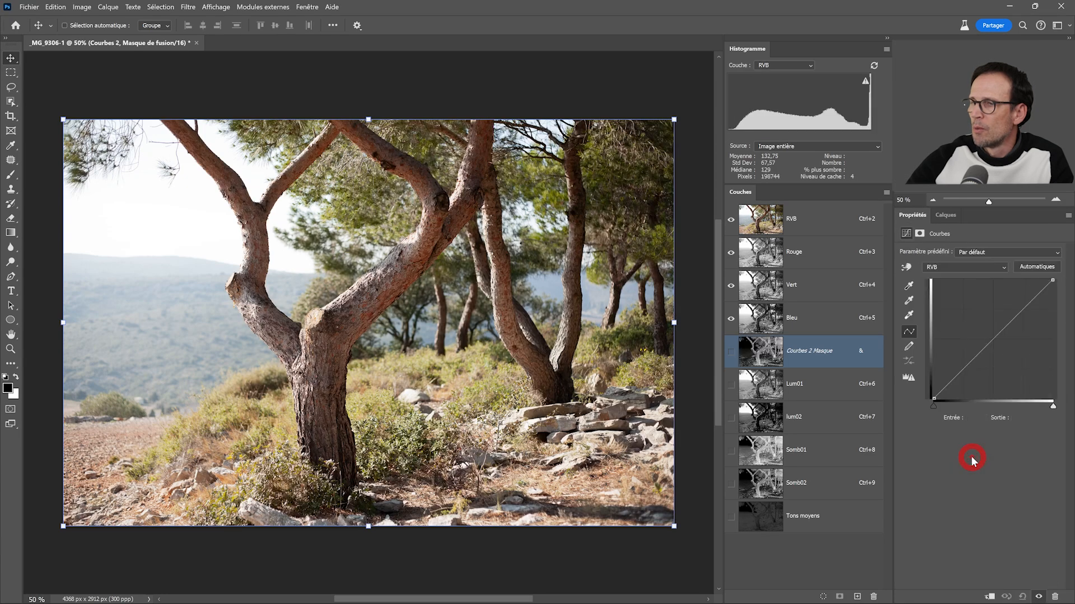
pyautogui.click(998, 332)
pyautogui.moveTo(999, 332)
pyautogui.mouseDown()
pyautogui.moveTo(989, 338)
pyautogui.moveTo(1008, 353)
pyautogui.moveTo(1003, 331)
pyautogui.moveTo(1009, 350)
pyautogui.moveTo(1005, 338)
pyautogui.moveTo(1001, 347)
pyautogui.mouseUp()
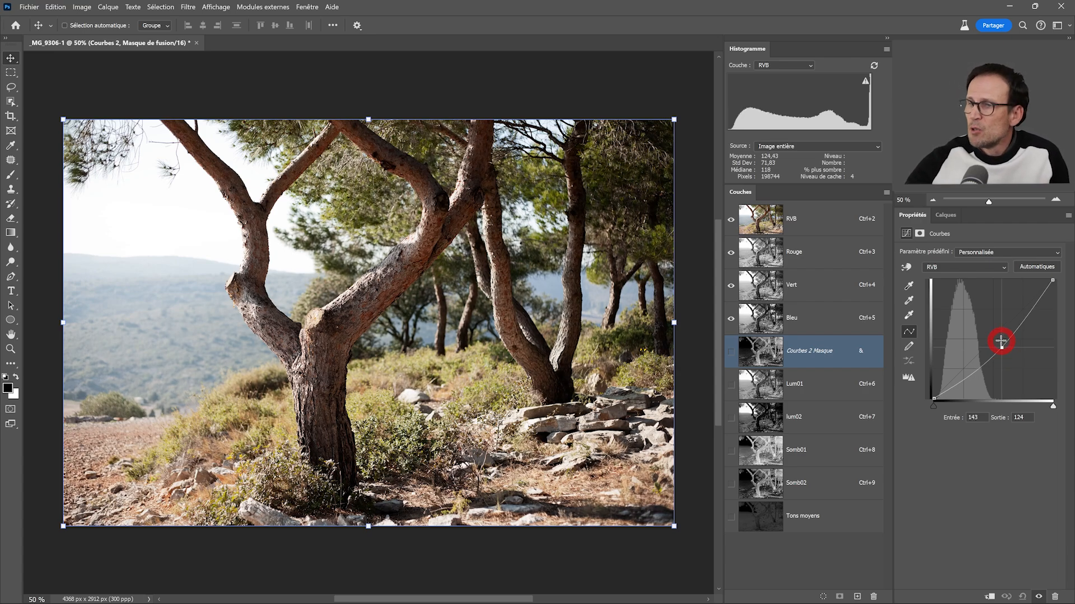
pyautogui.moveTo(1000, 341); pyautogui.dragTo(997, 335)
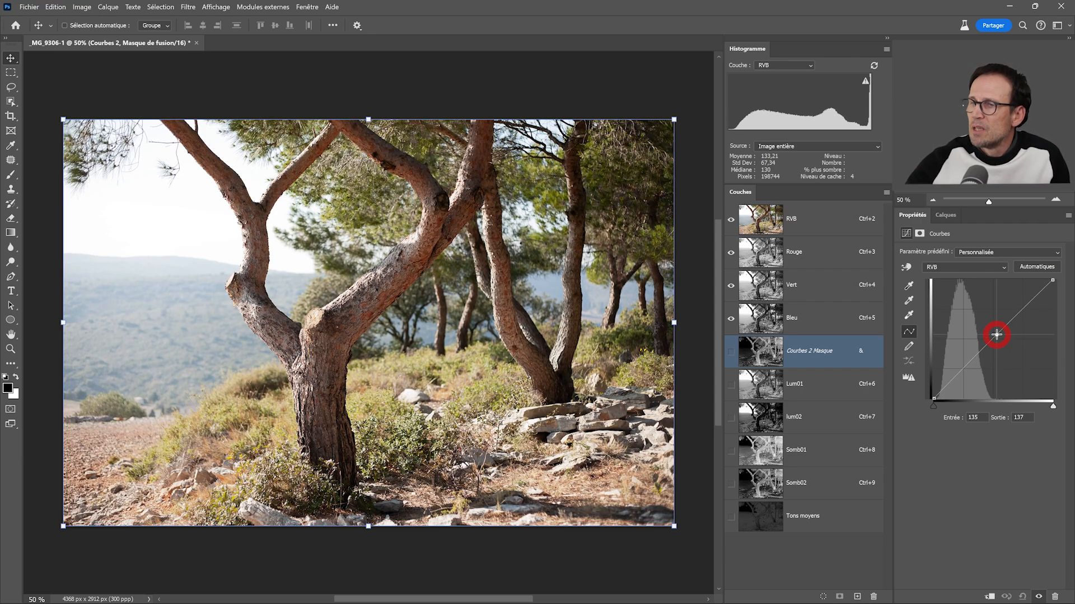
# - In the Vert channel curve of Courbes 2, lower the white end point to input 253, output 53
pyautogui.click(954, 268)
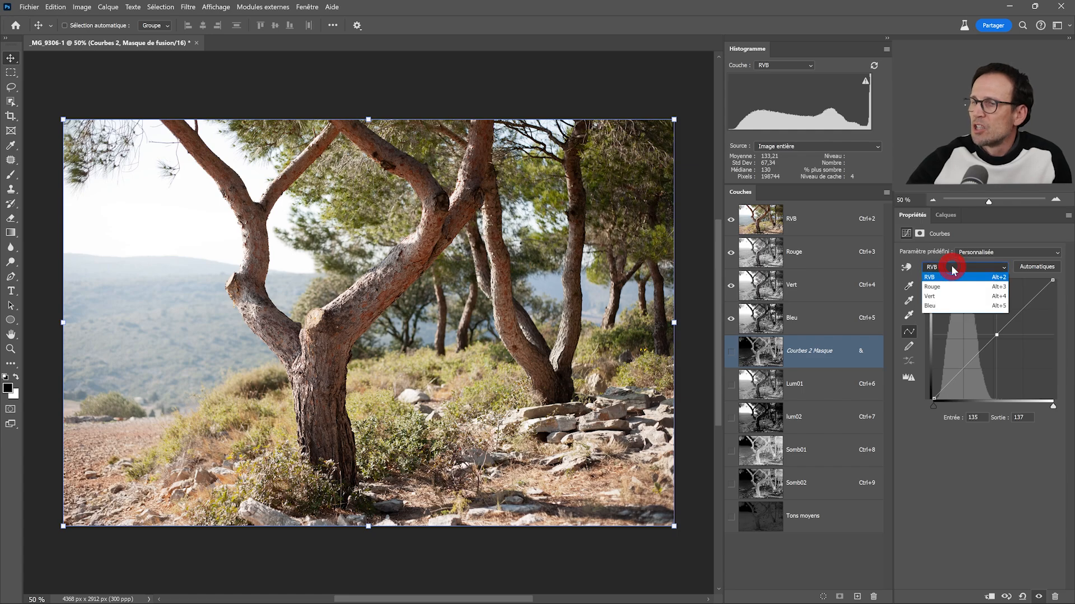
pyautogui.click(950, 297)
pyautogui.click(1051, 281)
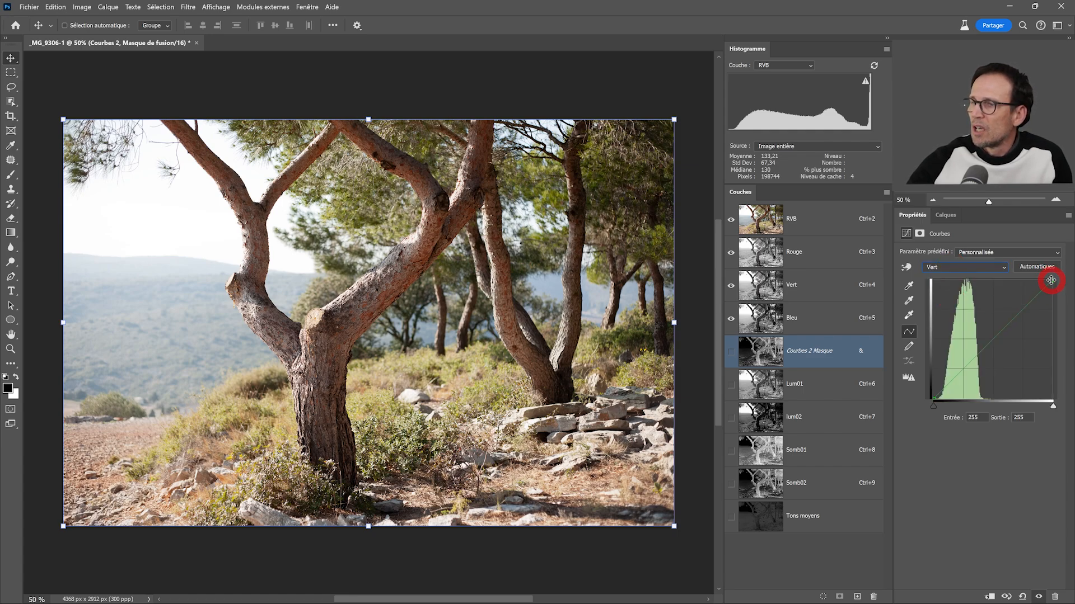
pyautogui.moveTo(1051, 280); pyautogui.dragTo(1050, 375)
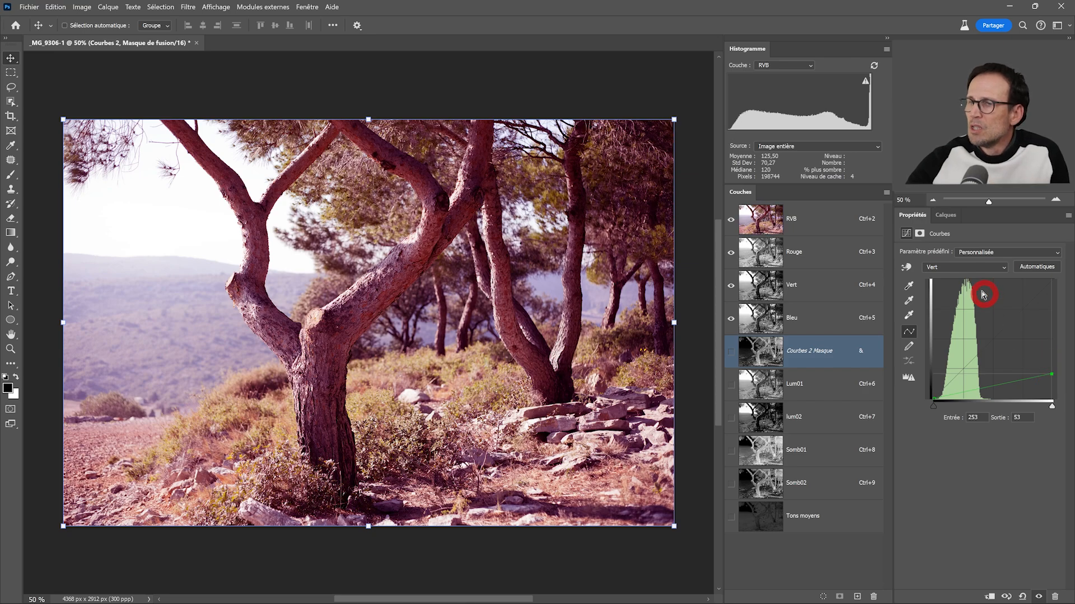
# - In the Bleu channel curve of Courbes 2, lower the white end point to input 255, output 109
pyautogui.click(965, 267)
pyautogui.click(958, 314)
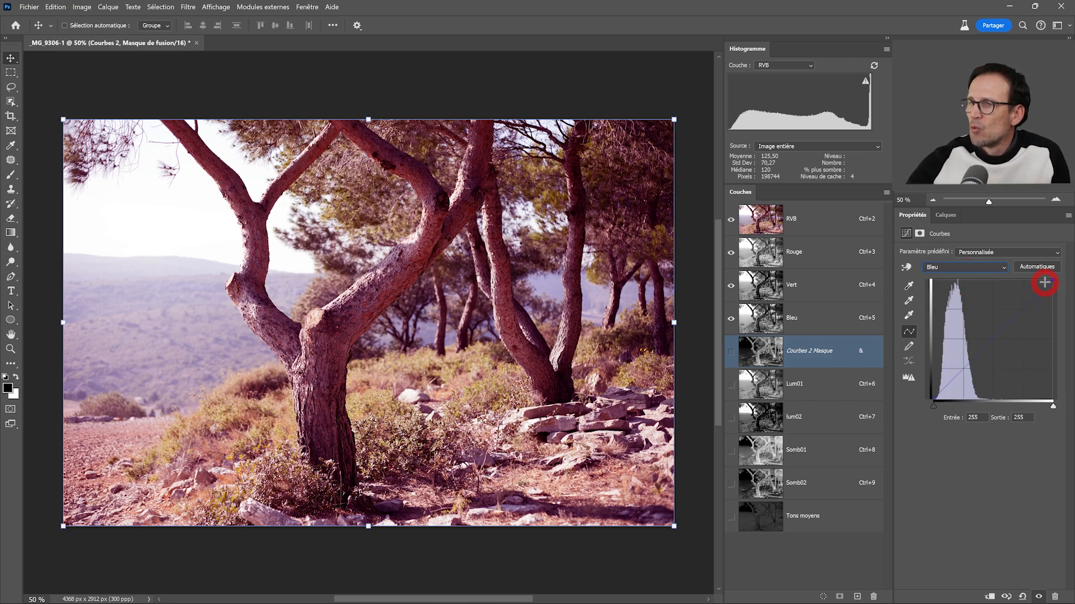
pyautogui.moveTo(1050, 283); pyautogui.dragTo(1061, 347)
pyautogui.click(909, 348)
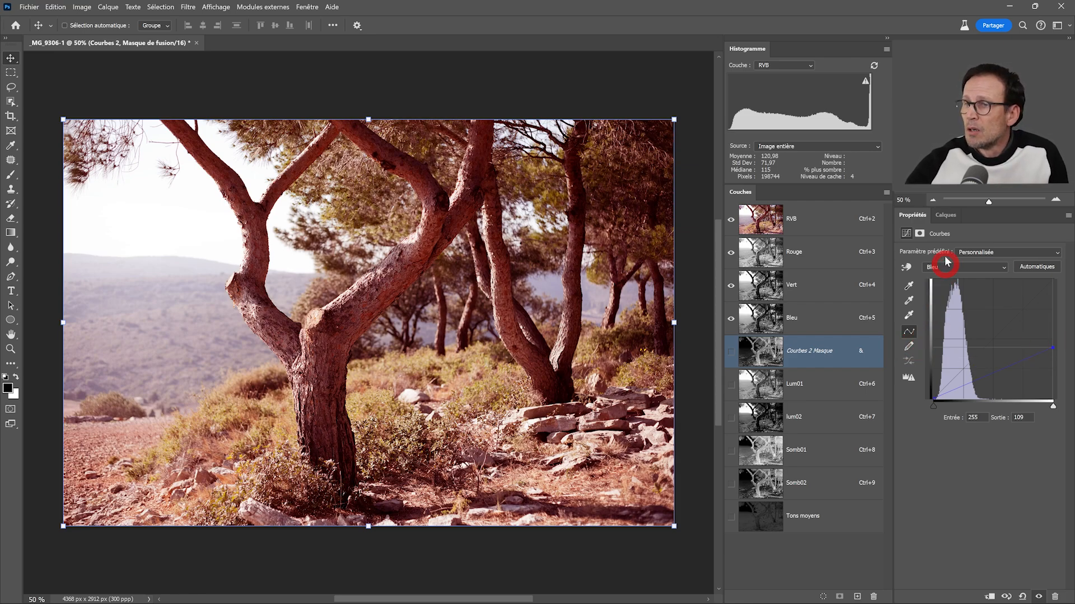
pyautogui.click(924, 217)
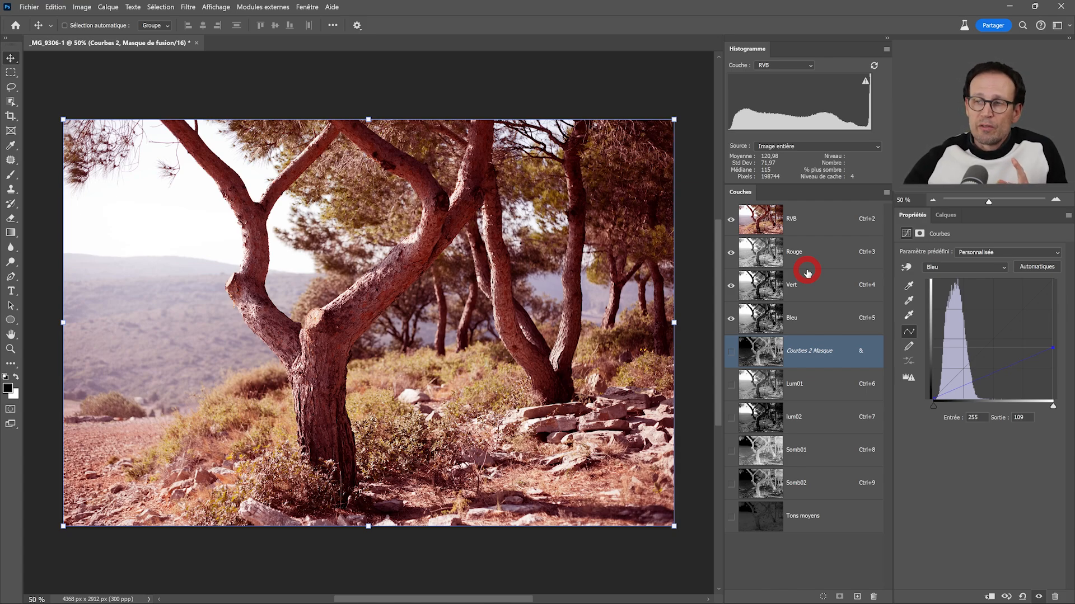
# - Show the layer stack and examine the Courbes 2 layer mask
pyautogui.click(944, 216)
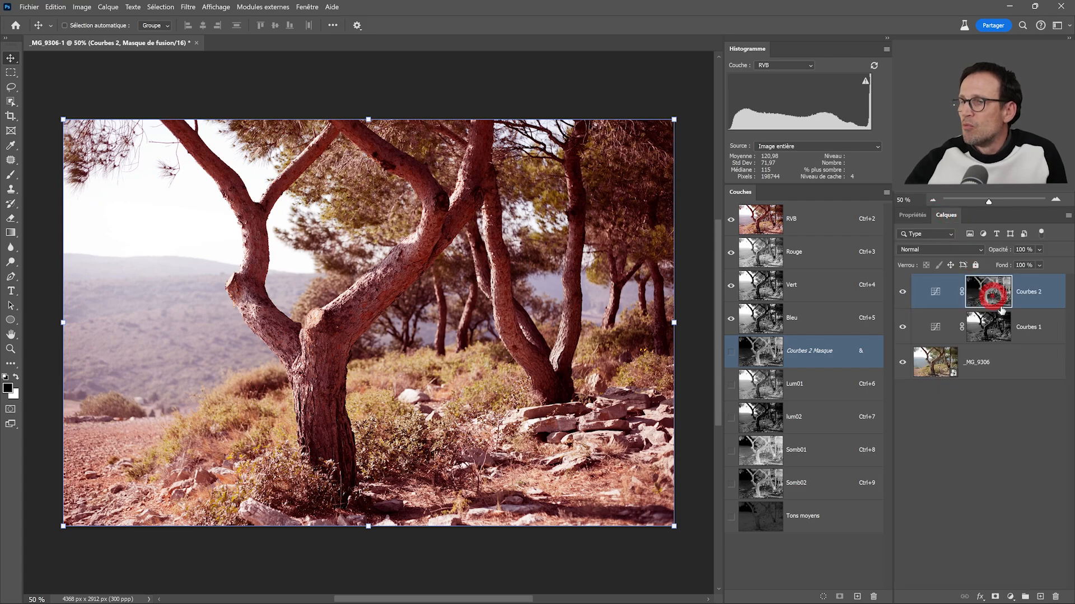
pyautogui.click(1000, 300)
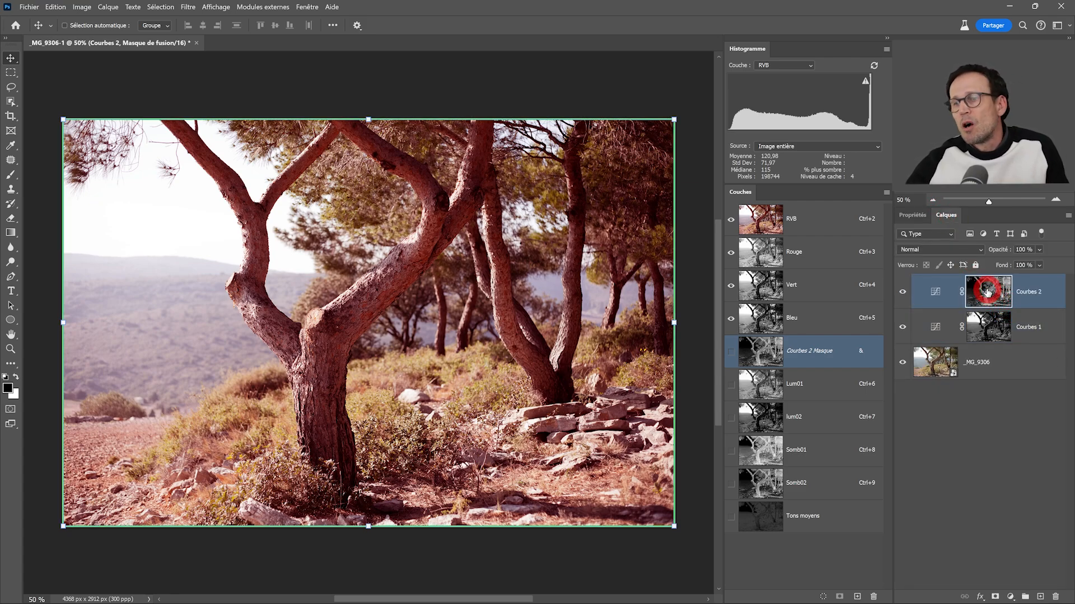
pyautogui.moveTo(987, 291)
pyautogui.mouseDown()
pyautogui.moveTo(977, 318)
pyautogui.moveTo(981, 309)
pyautogui.mouseUp()
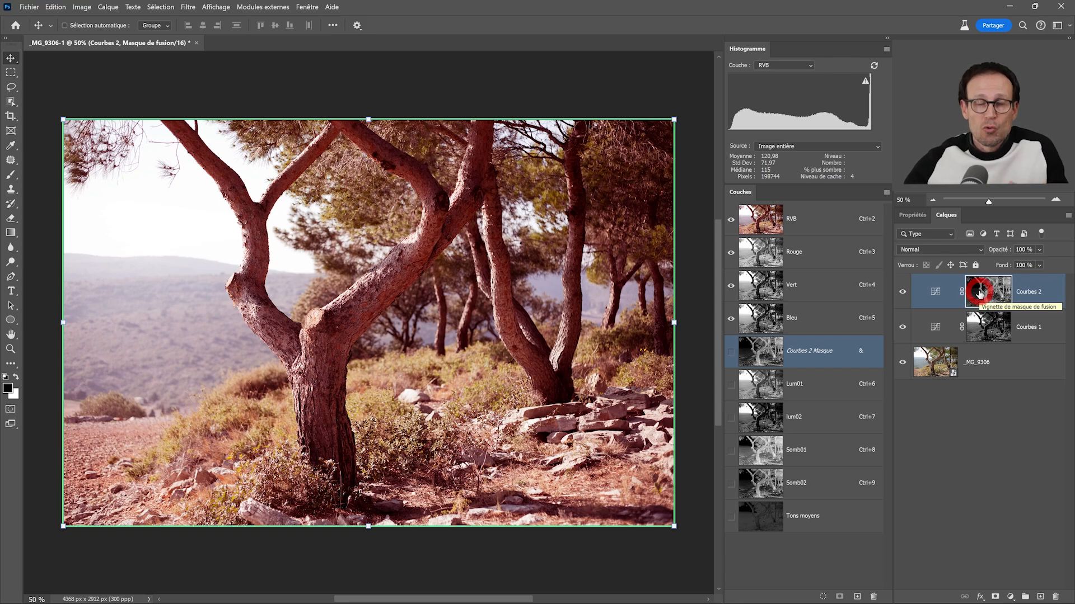
# - Load the Tons moyens channel as a selection in the RVB view, add a Curves adjustment layer from it and reshape its curve
pyautogui.click(767, 512)
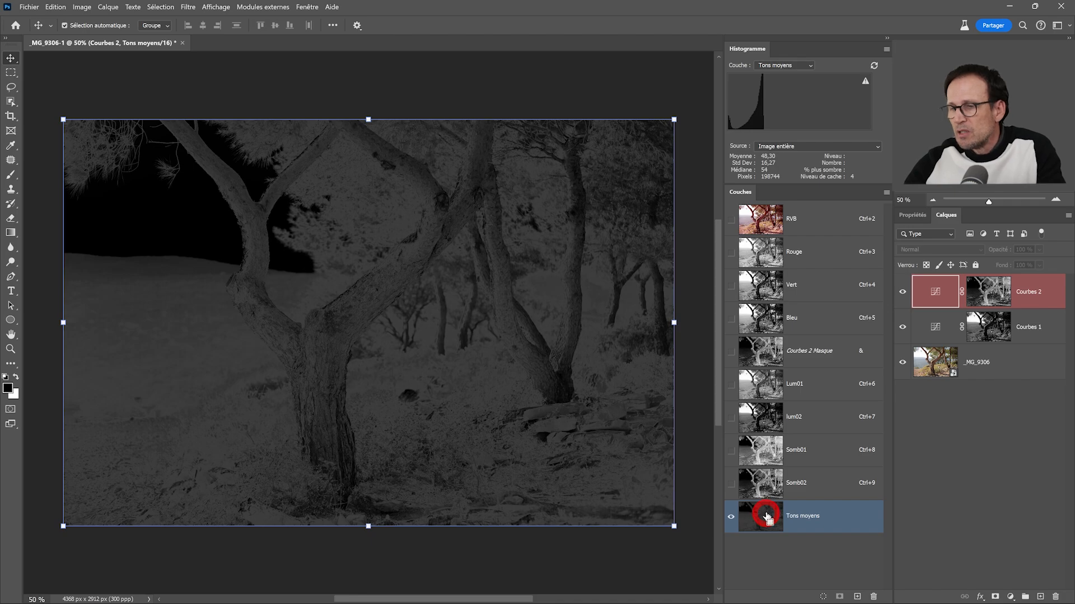
pyautogui.keyDown('ctrl'); pyautogui.click(766, 515); pyautogui.keyUp('ctrl')
pyautogui.click(543, 242)
pyautogui.click(761, 226)
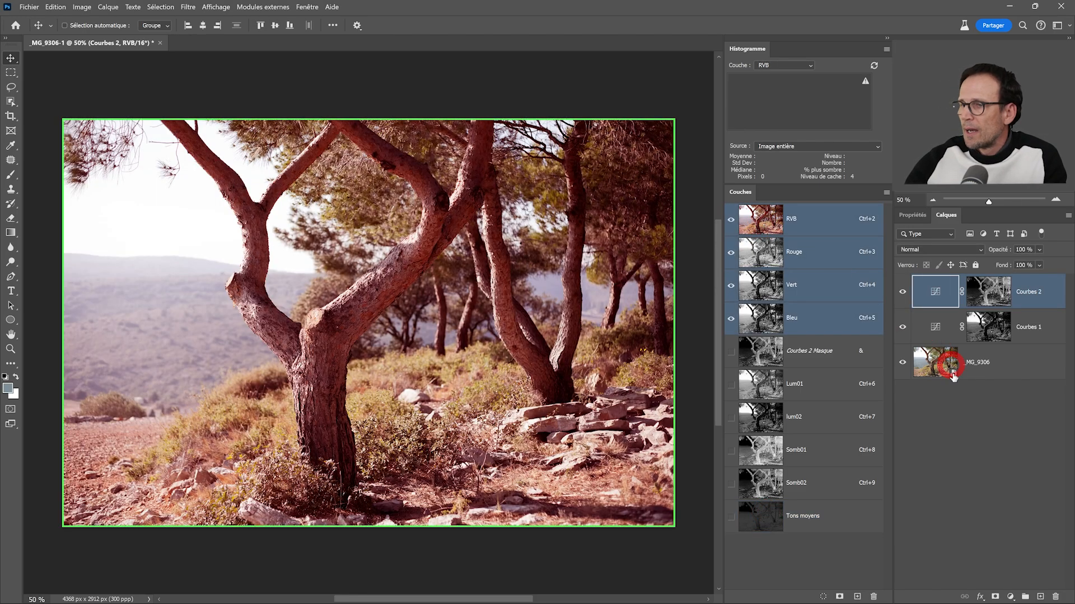
pyautogui.click(1011, 596)
pyautogui.click(980, 453)
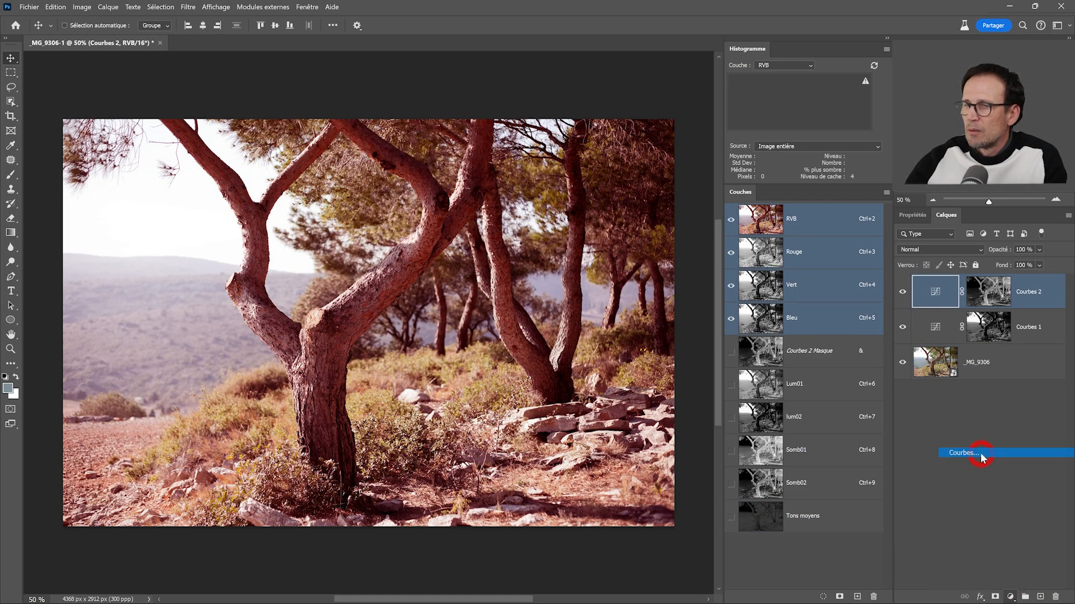
pyautogui.click(910, 333)
pyautogui.moveTo(973, 316); pyautogui.dragTo(993, 344)
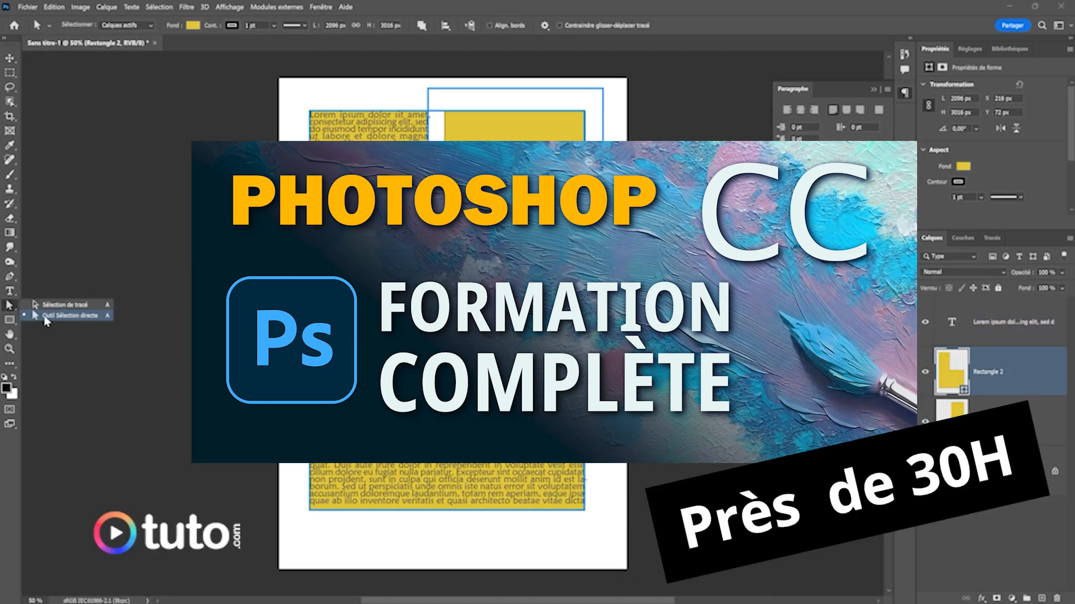
pyautogui.click(46, 317)
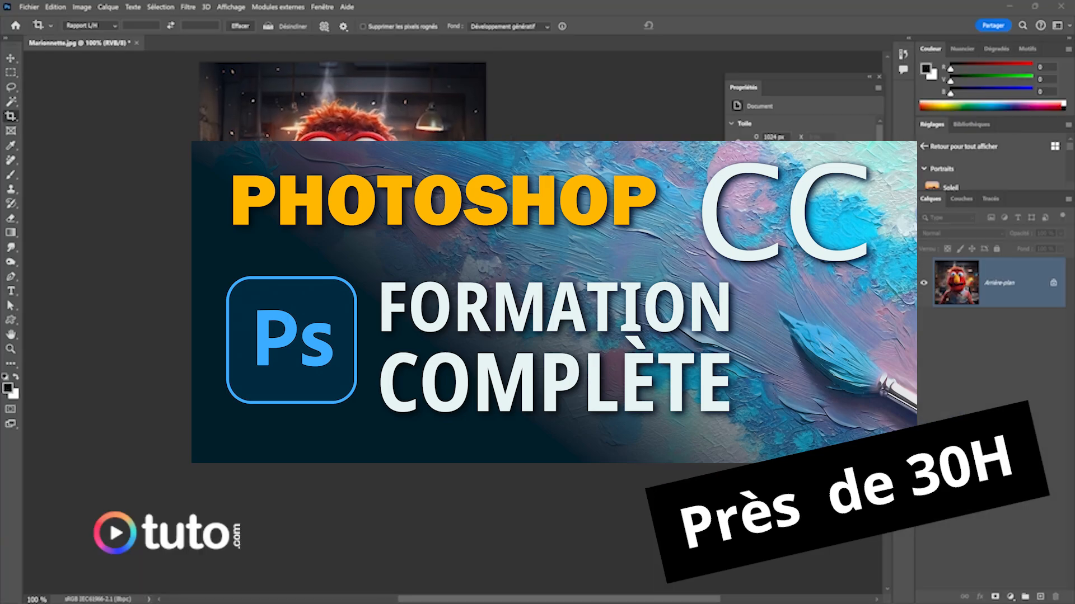
pyautogui.moveTo(343, 349); pyautogui.dragTo(352, 496)
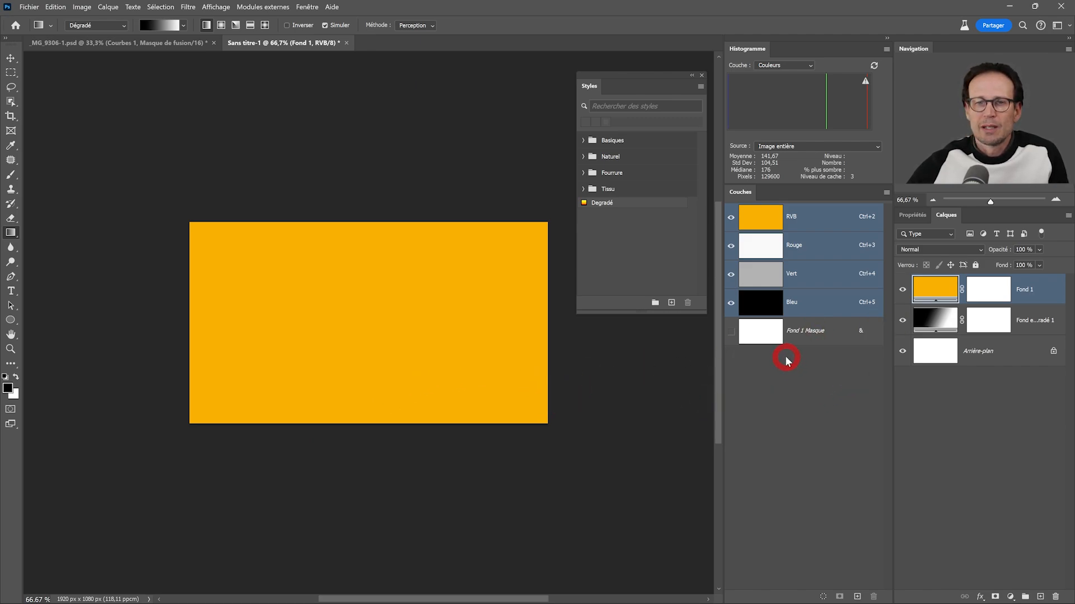
# - Hide and show the orange Fond 1 fill layer in Sans titre-1 to view the black-to-white gradient beneath it
pyautogui.click(903, 290)
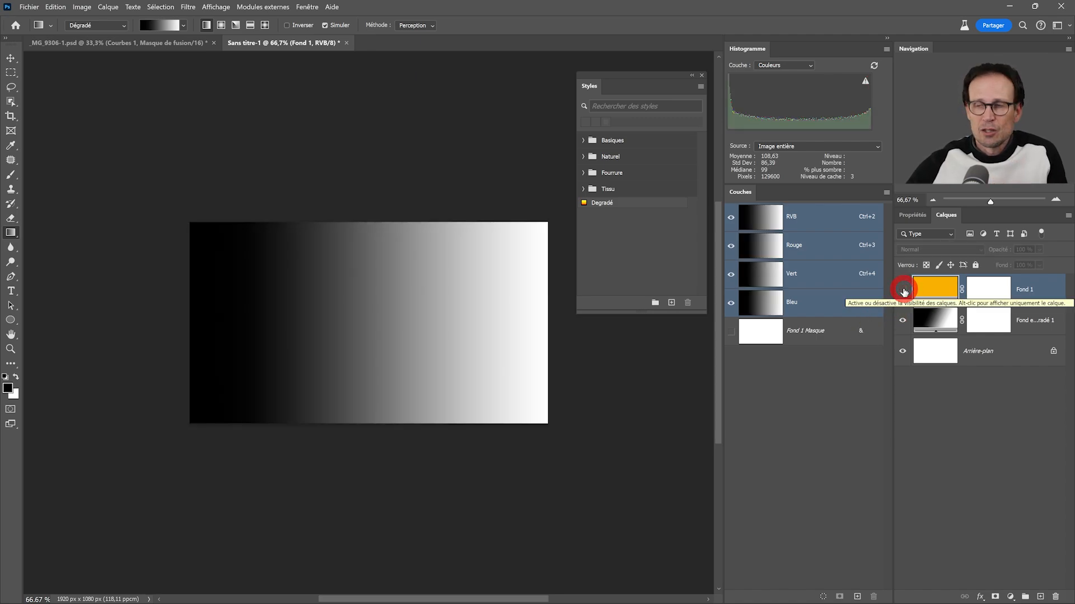
pyautogui.click(904, 290)
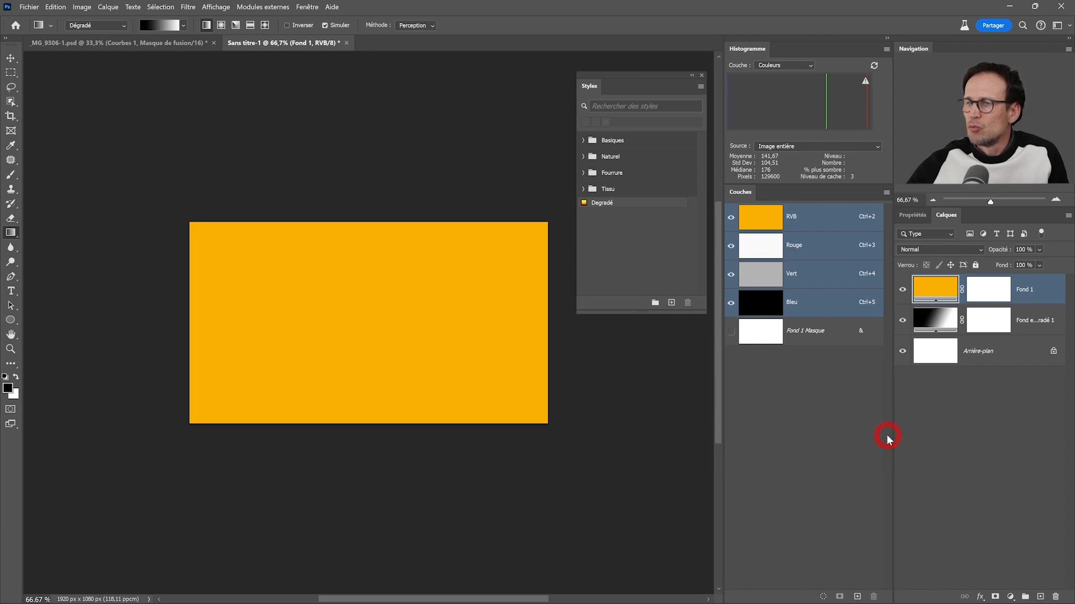
# - Open the blending options of the Fond 1 layer and arrange the dialog so the orange canvas stays in view
pyautogui.doubleClick(1050, 298)
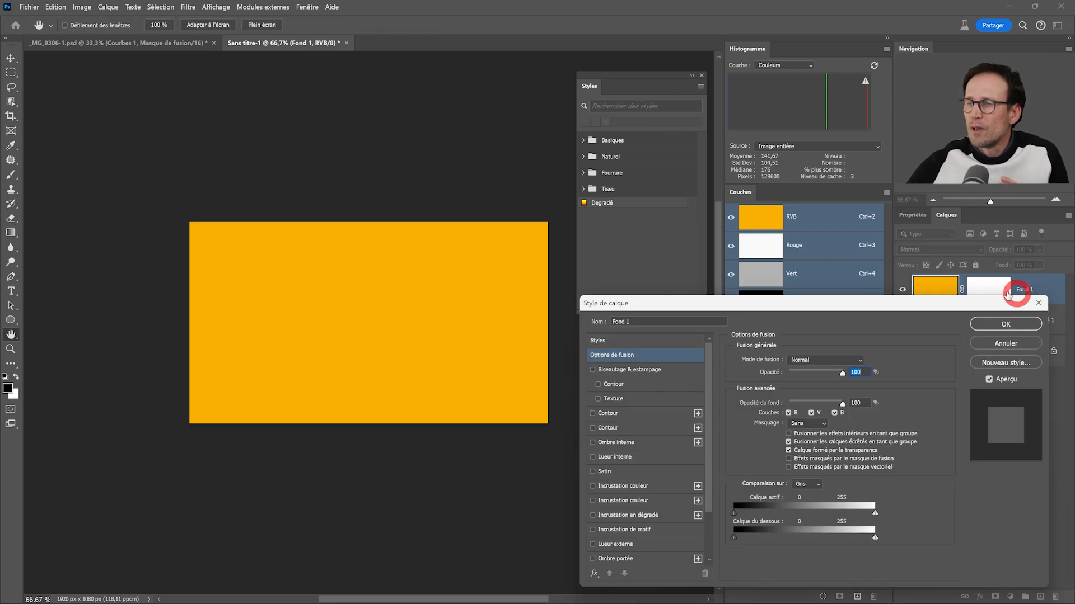
pyautogui.moveTo(916, 304); pyautogui.dragTo(764, 268)
pyautogui.moveTo(459, 198); pyautogui.dragTo(357, 80)
pyautogui.moveTo(580, 273); pyautogui.dragTo(554, 230)
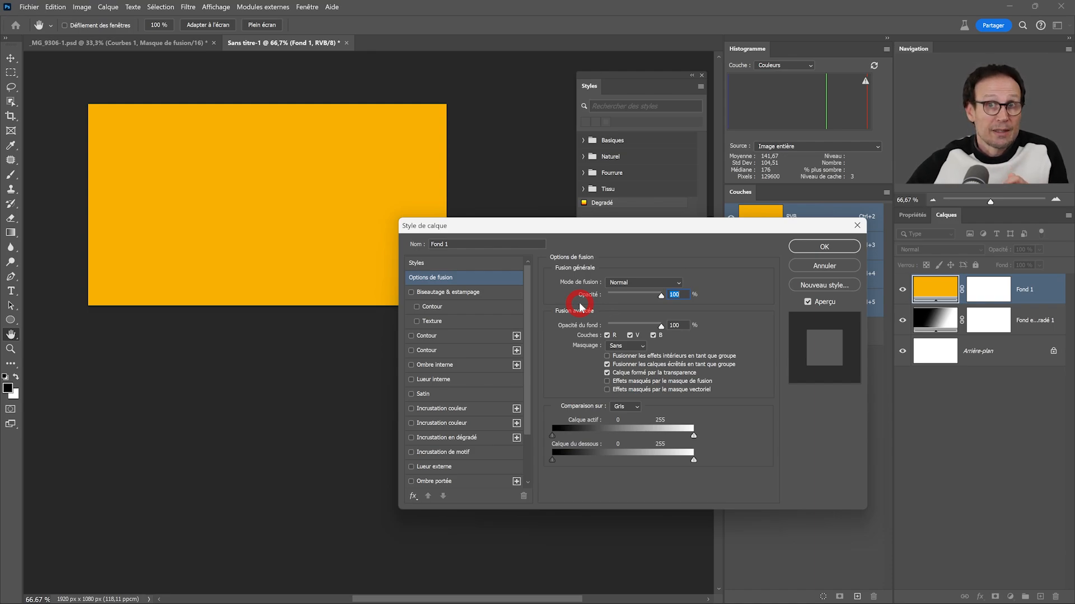
# - With the comparison on Gris, try lowering the active layer's white limit to 177 and restore it to 255
pyautogui.click(638, 407)
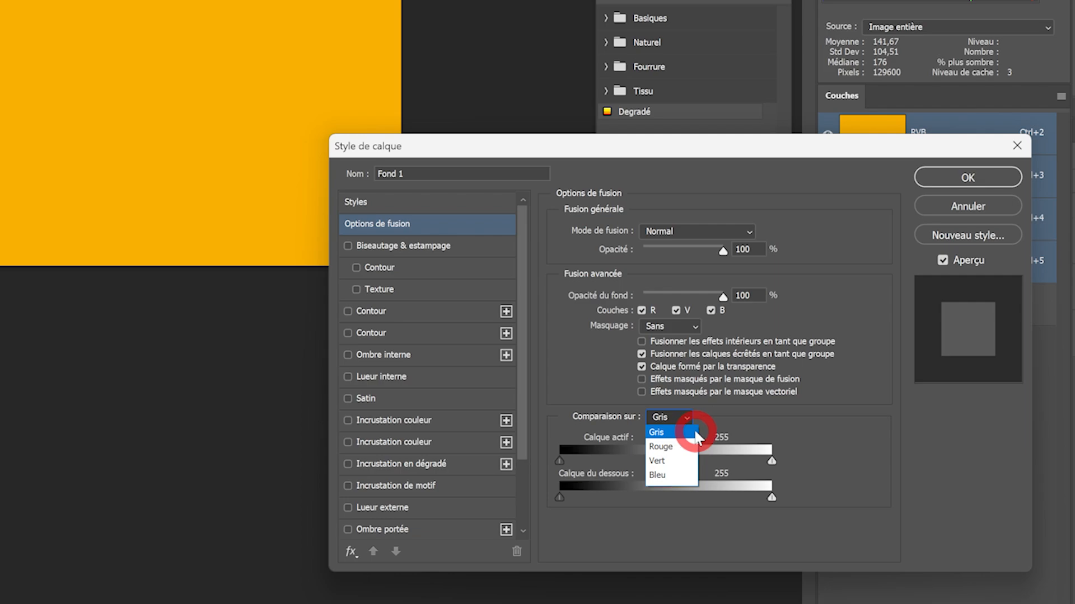
pyautogui.click(693, 431)
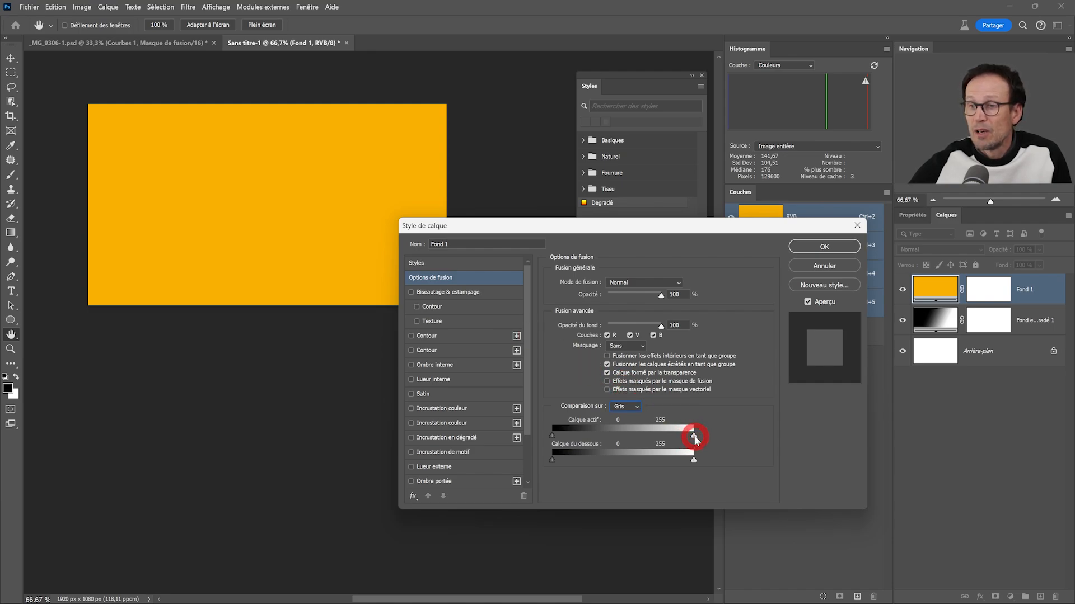
pyautogui.moveTo(694, 438); pyautogui.dragTo(693, 437)
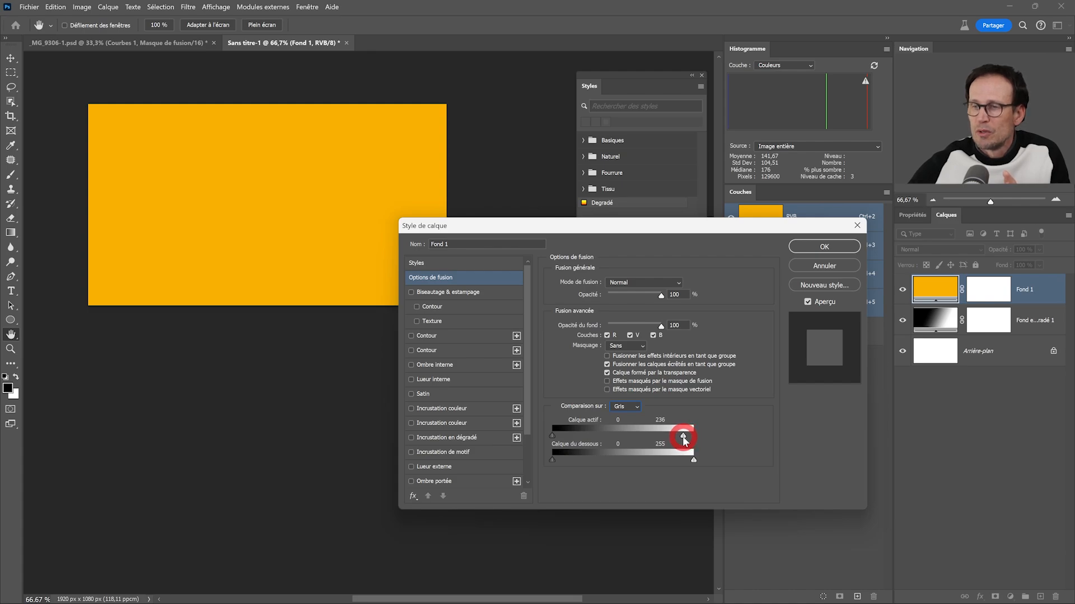
pyautogui.moveTo(679, 436); pyautogui.dragTo(650, 435)
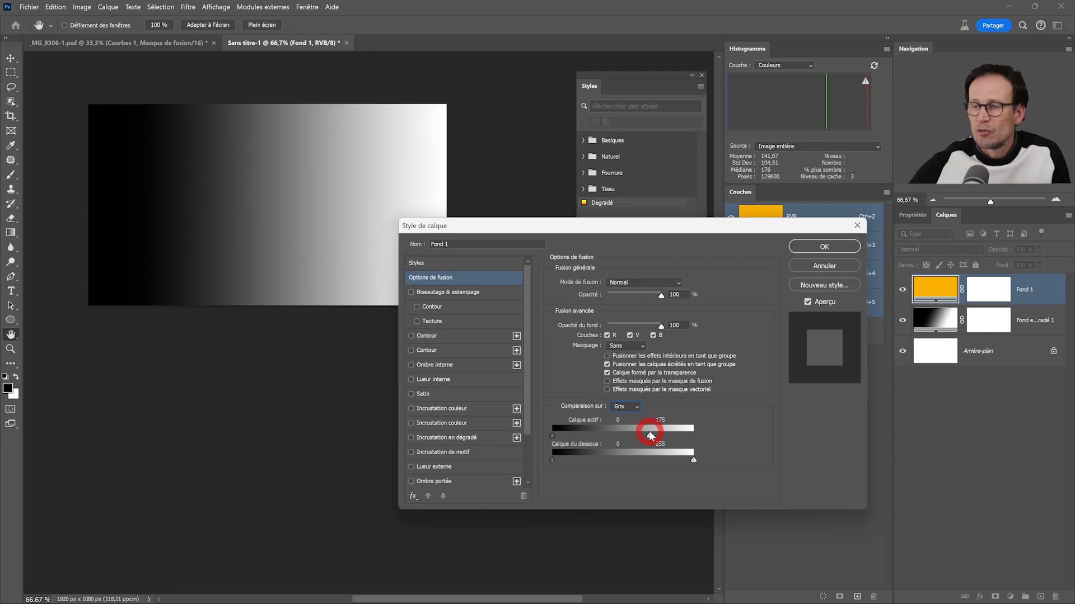
pyautogui.moveTo(649, 436); pyautogui.dragTo(651, 435)
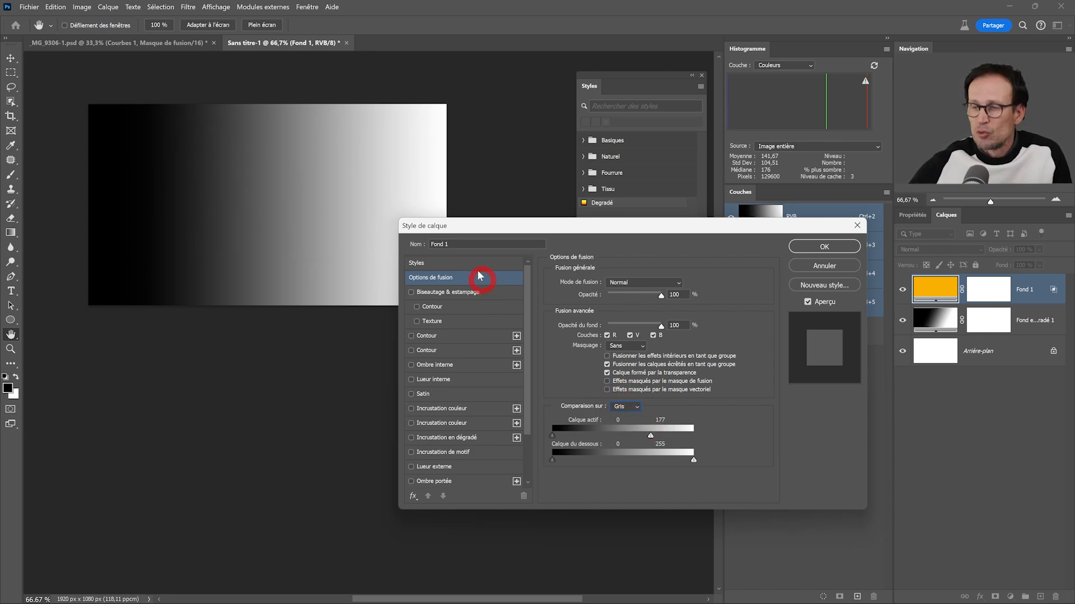
pyautogui.moveTo(652, 436); pyautogui.dragTo(739, 436)
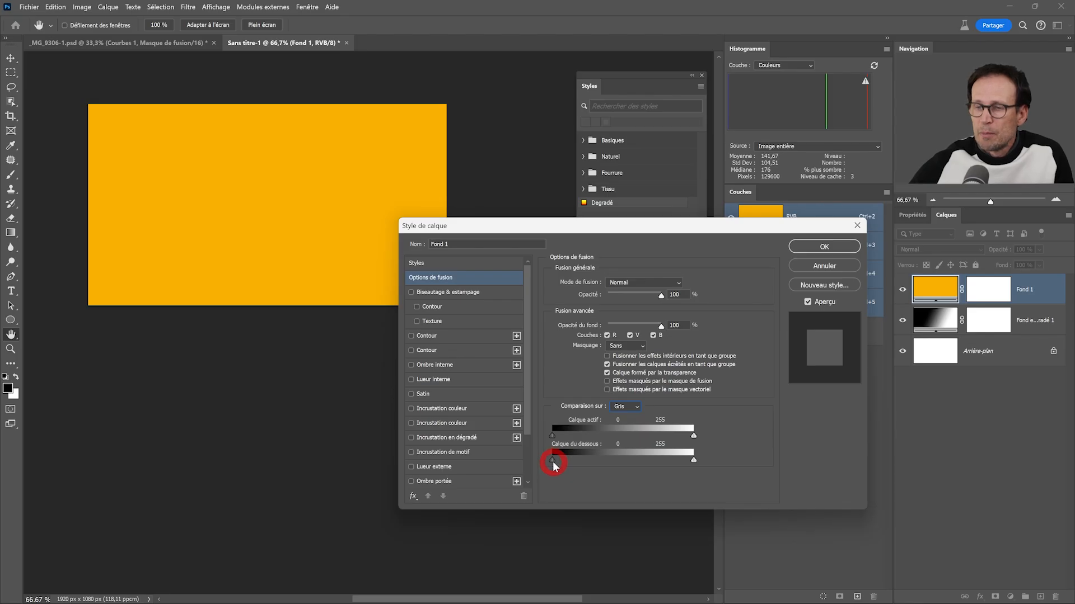
# - Split the underlying layer's black slider to 128 / 255 and arrange the dialog so the gradient stays in view
pyautogui.moveTo(554, 463); pyautogui.dragTo(625, 456)
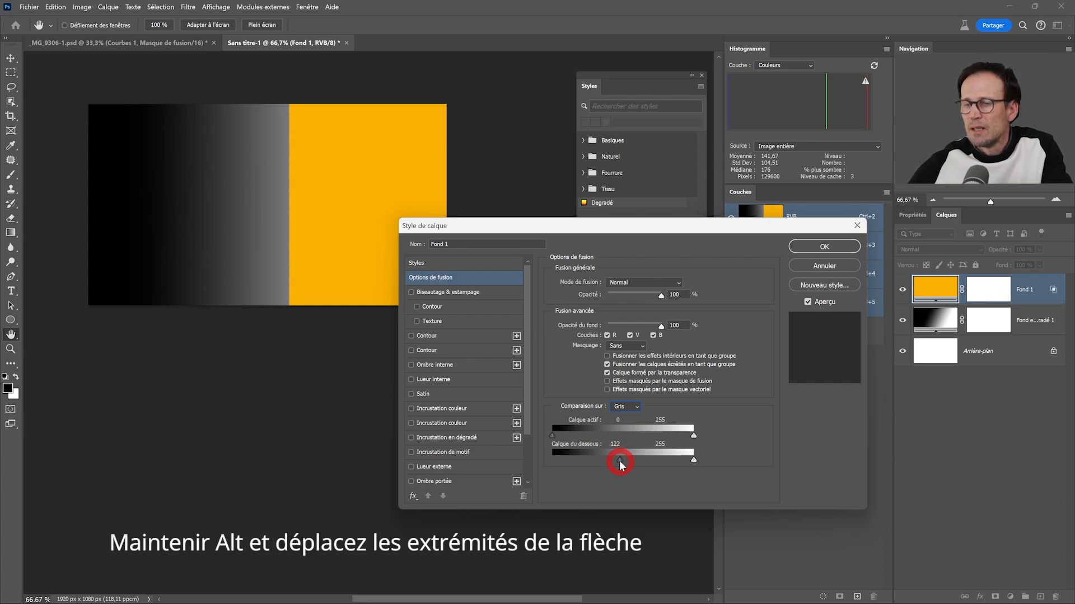
pyautogui.moveTo(619, 463); pyautogui.dragTo(586, 467)
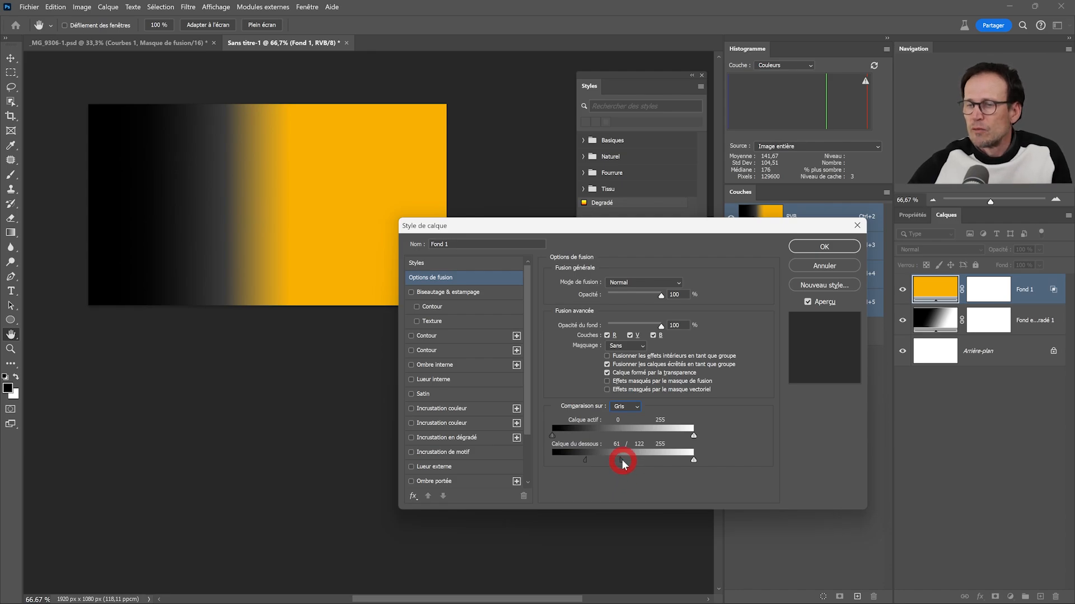
pyautogui.moveTo(622, 464); pyautogui.dragTo(665, 465)
pyautogui.moveTo(586, 464); pyautogui.dragTo(618, 460)
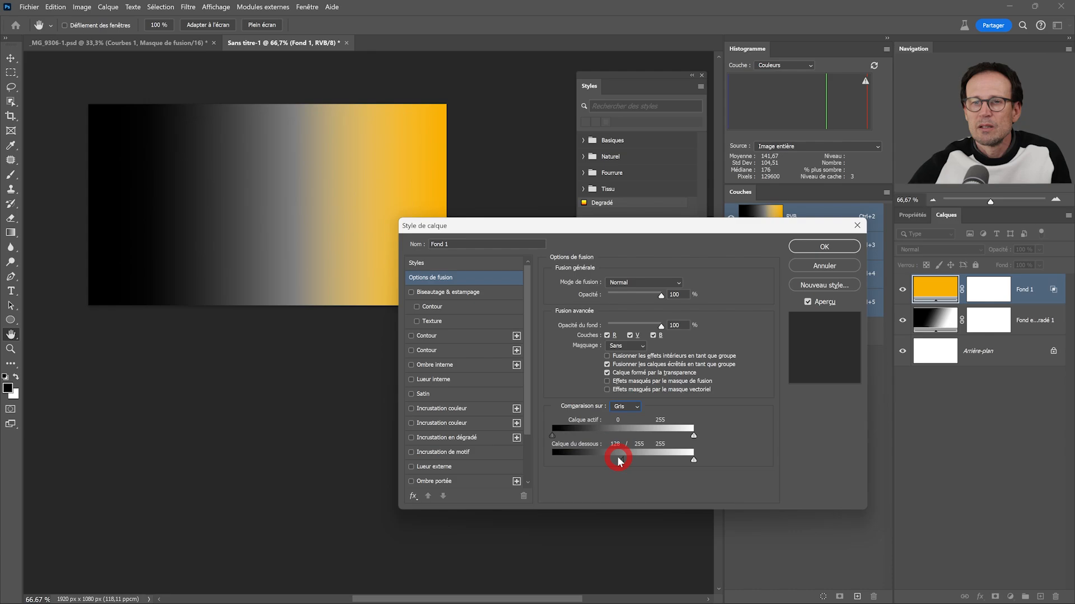
pyautogui.moveTo(506, 230); pyautogui.dragTo(497, 331)
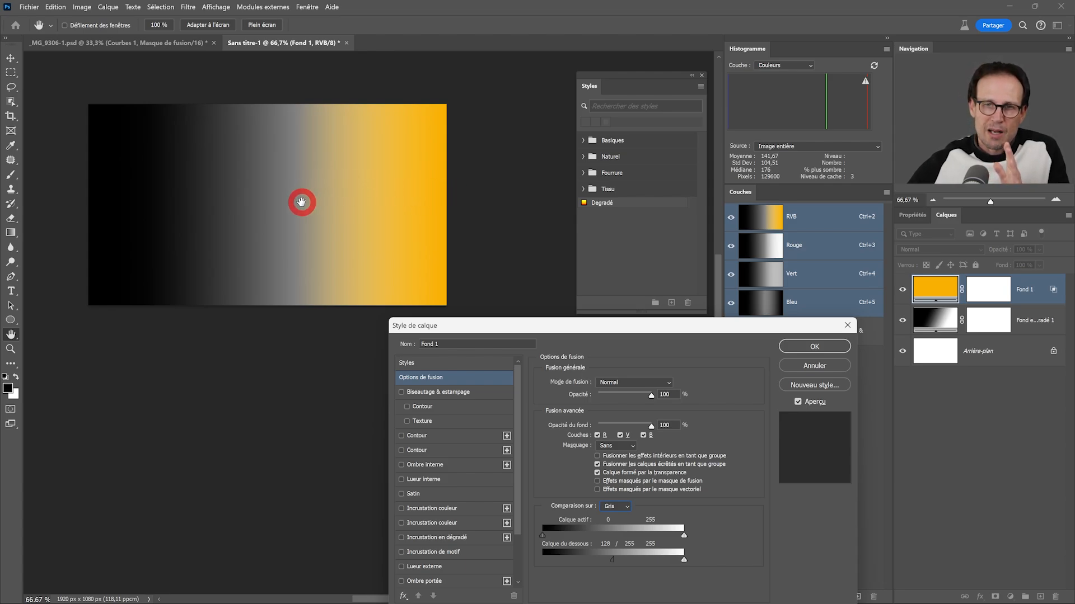
pyautogui.moveTo(500, 326); pyautogui.dragTo(394, 215)
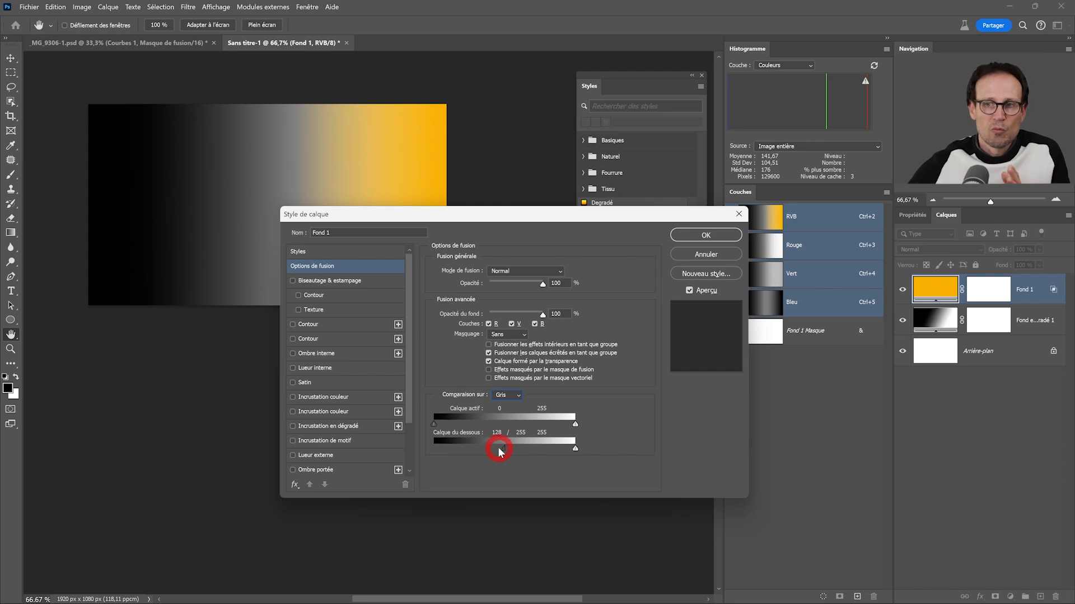
pyautogui.moveTo(530, 216); pyautogui.dragTo(413, 295)
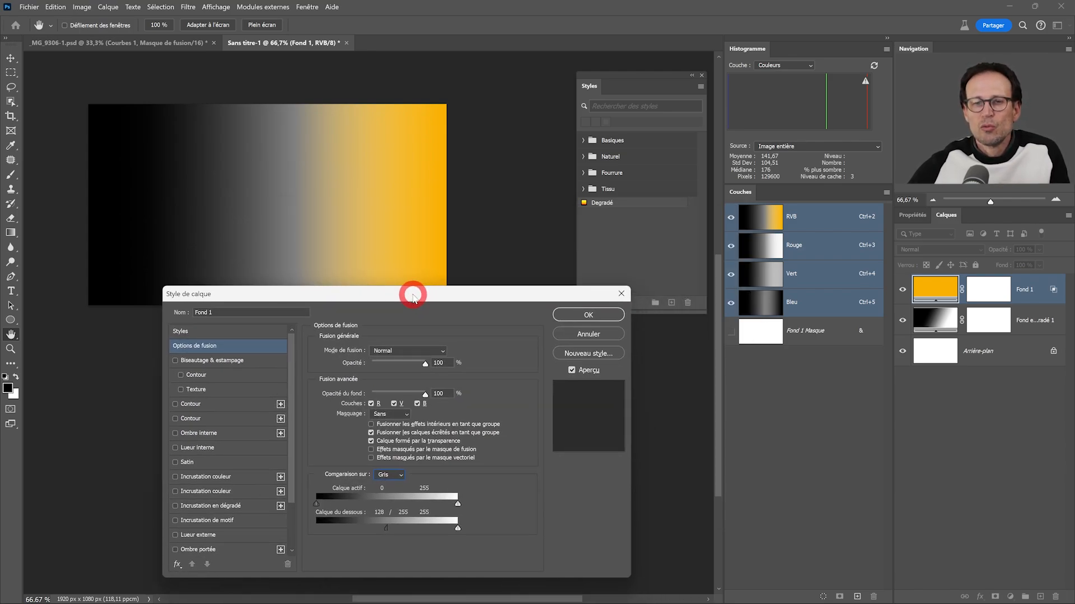
pyautogui.moveTo(412, 295); pyautogui.dragTo(418, 261)
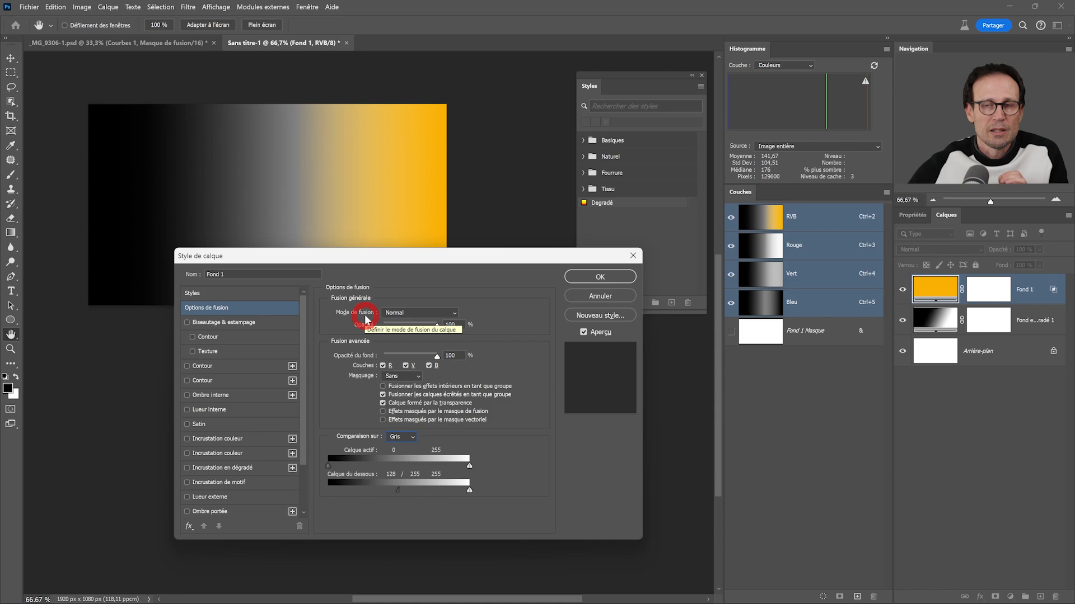
# - Save the blending options as a new style named Tons clairs, leaving out the layer effects
pyautogui.click(588, 317)
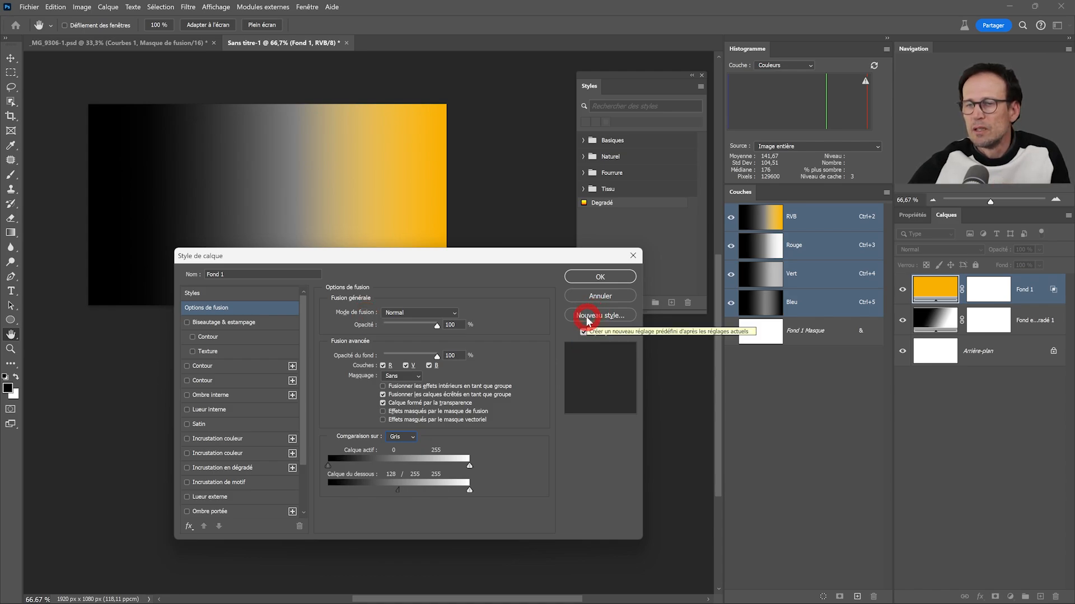
pyautogui.click(414, 202)
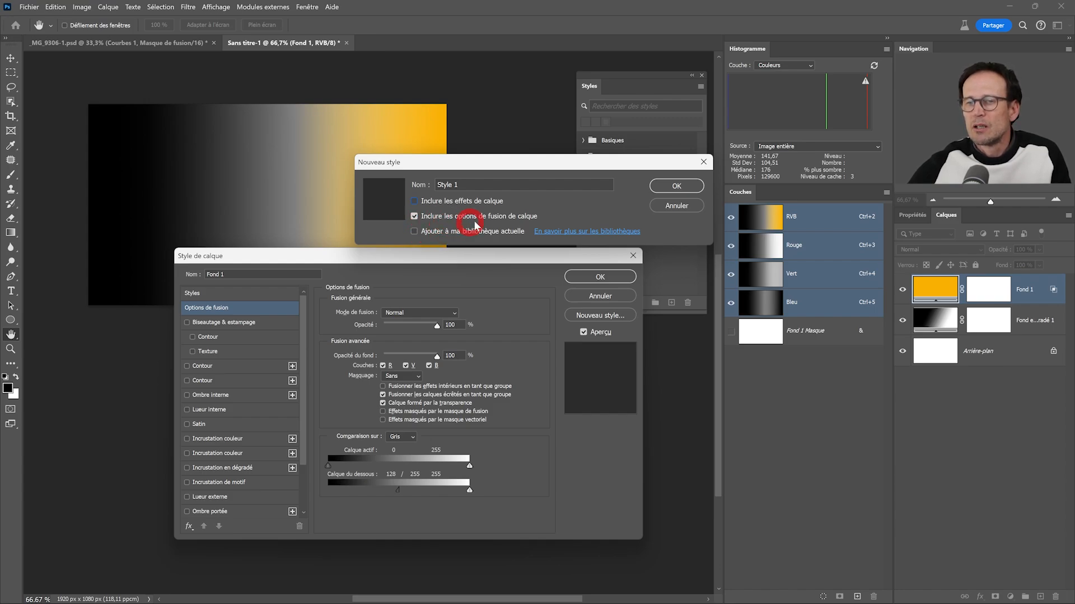
pyautogui.moveTo(501, 184); pyautogui.dragTo(403, 182)
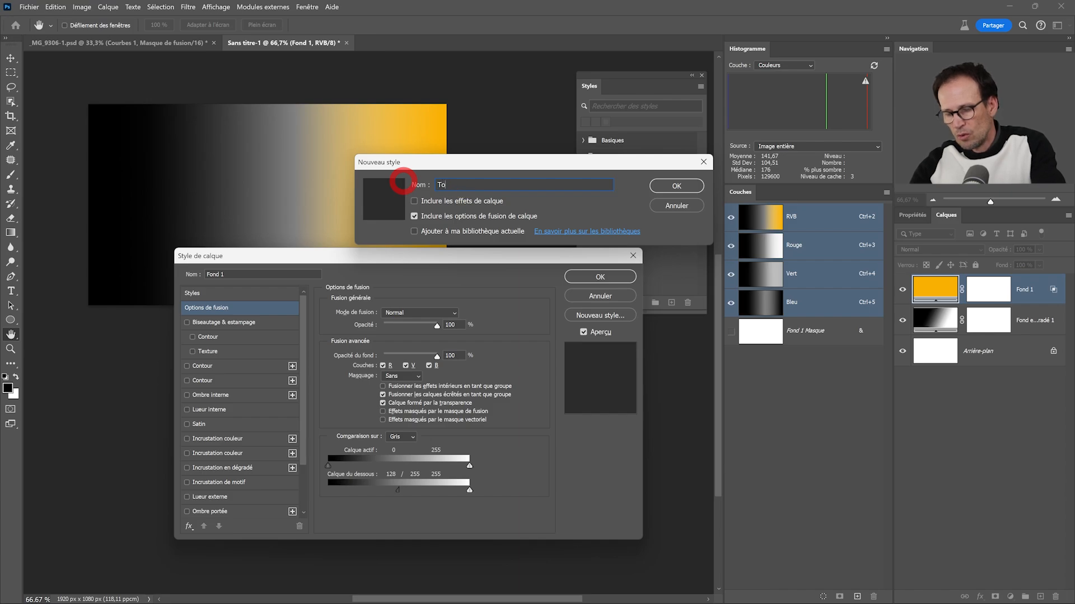
pyautogui.write('Tons claz')
pyautogui.press('BackSpace')
pyautogui.write('irs')
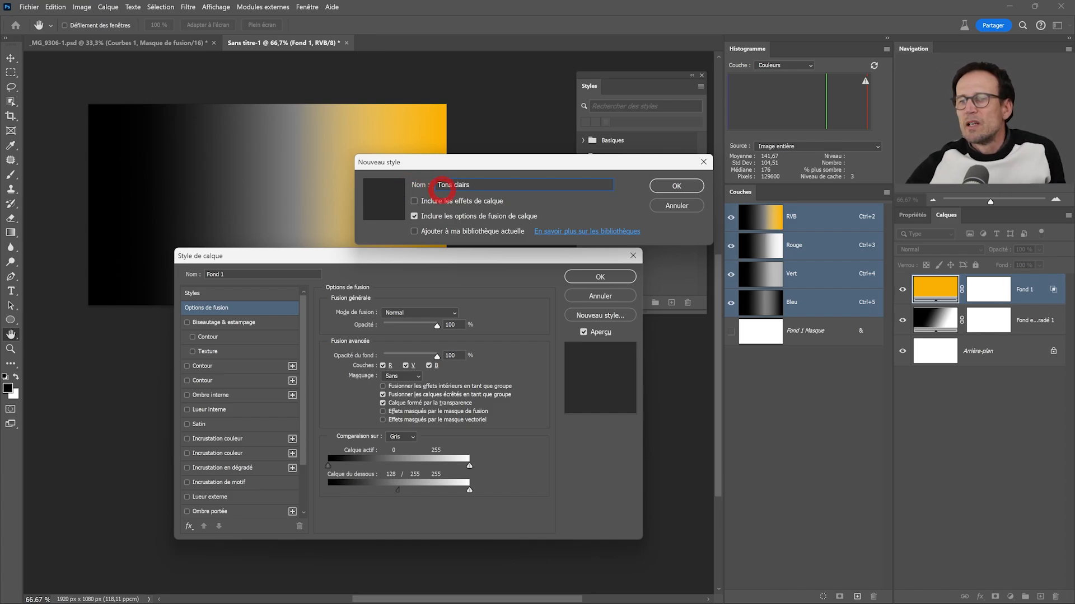
pyautogui.click(679, 186)
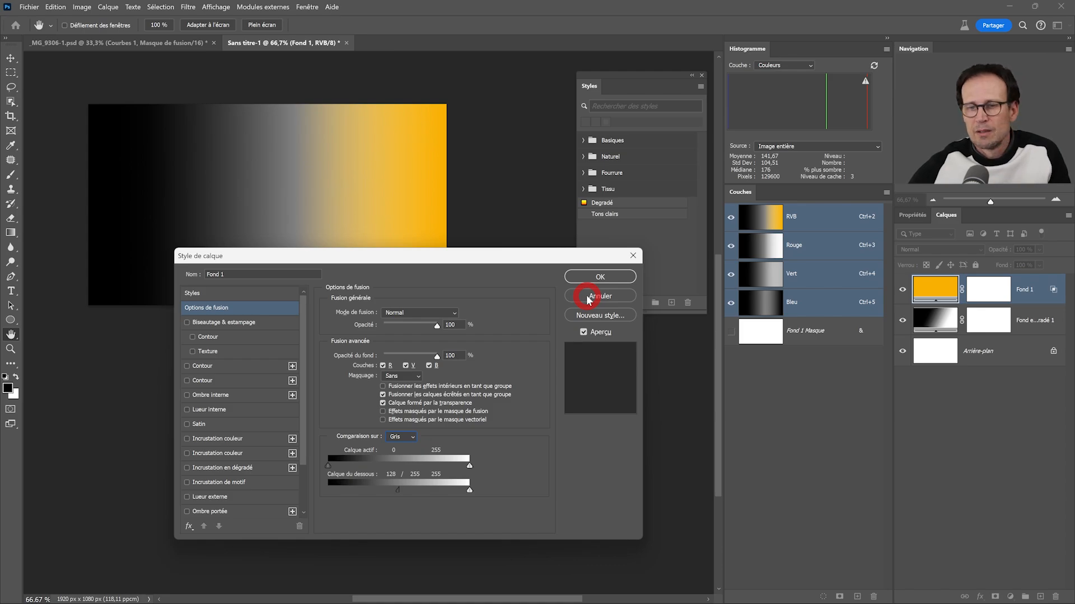
# - Reset the underlying layer's black slider to 0 and split its white slider to 0 / 128
pyautogui.moveTo(398, 490); pyautogui.dragTo(322, 495)
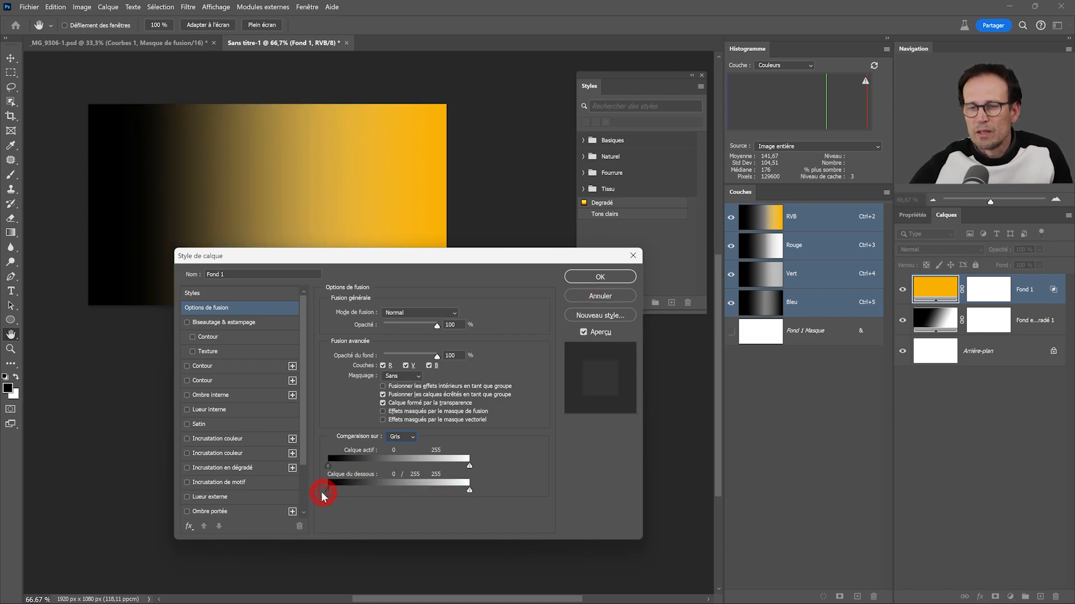
pyautogui.moveTo(469, 491); pyautogui.dragTo(324, 492)
pyautogui.moveTo(459, 490); pyautogui.dragTo(395, 491)
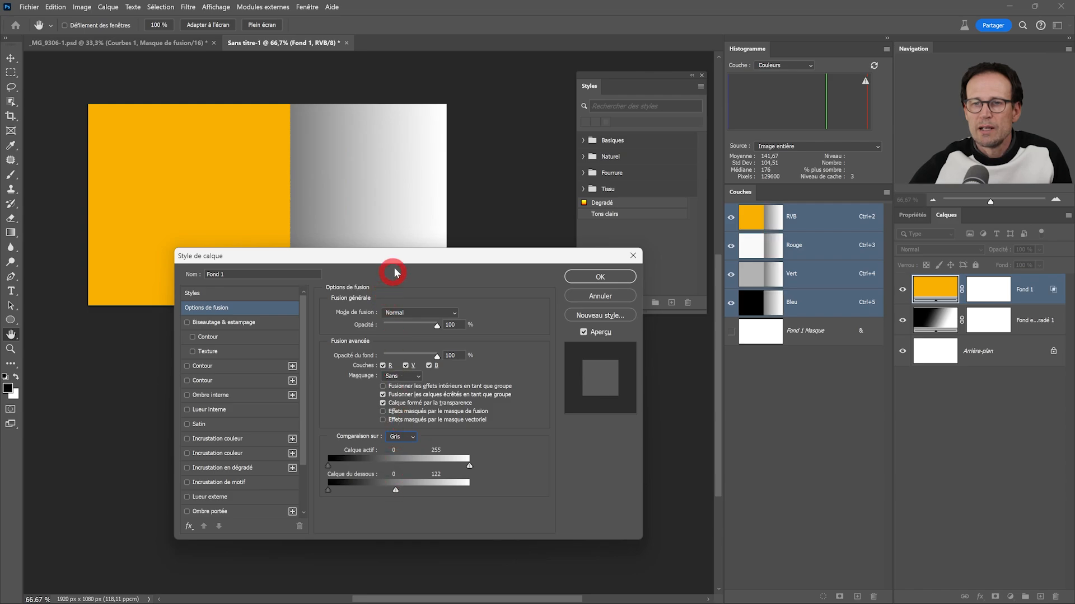
pyautogui.moveTo(403, 258); pyautogui.dragTo(526, 295)
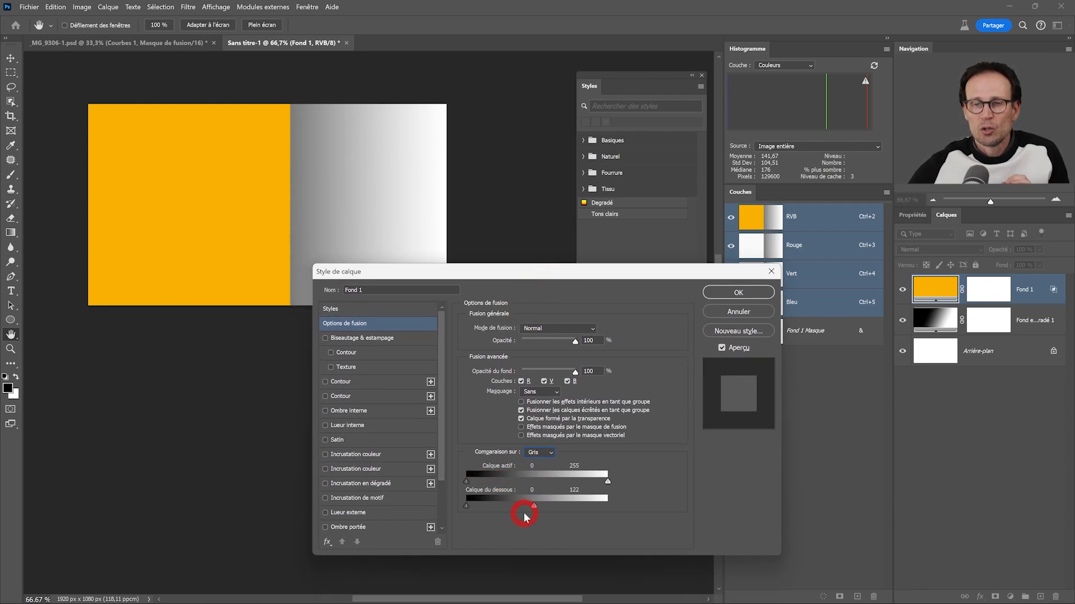
pyautogui.moveTo(534, 506); pyautogui.dragTo(435, 513)
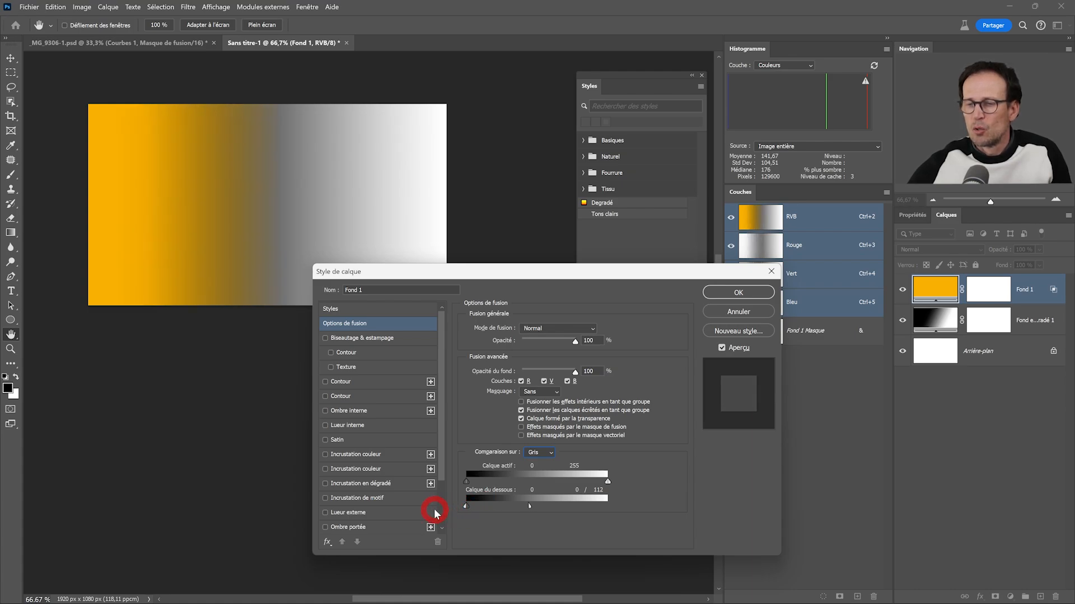
pyautogui.moveTo(530, 506); pyautogui.dragTo(535, 510)
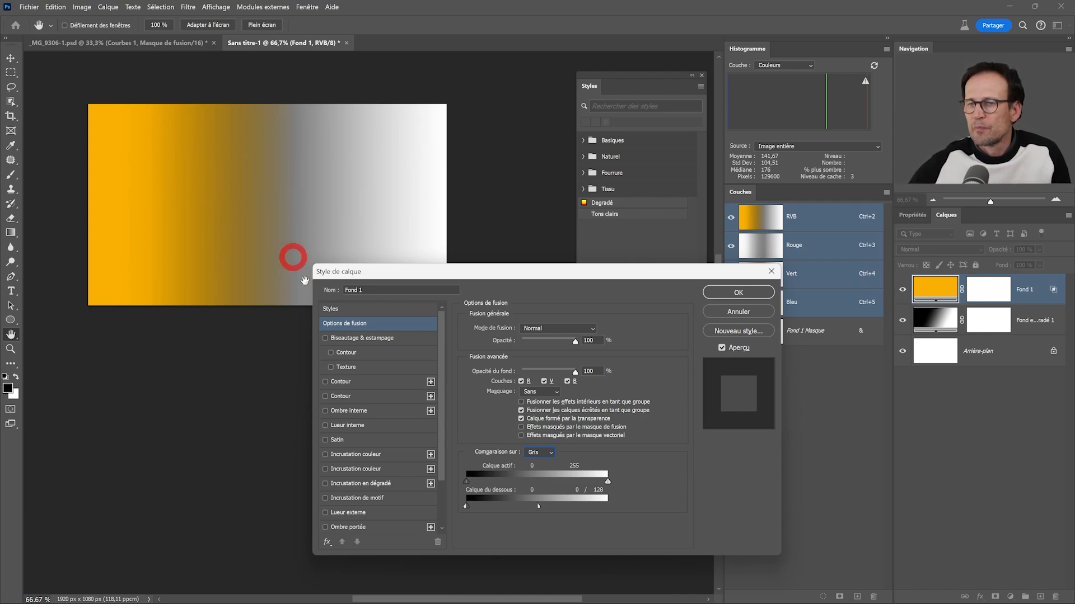
# - Save these settings as a new style named Tons foncés with the blending options but no layer effects
pyautogui.click(729, 334)
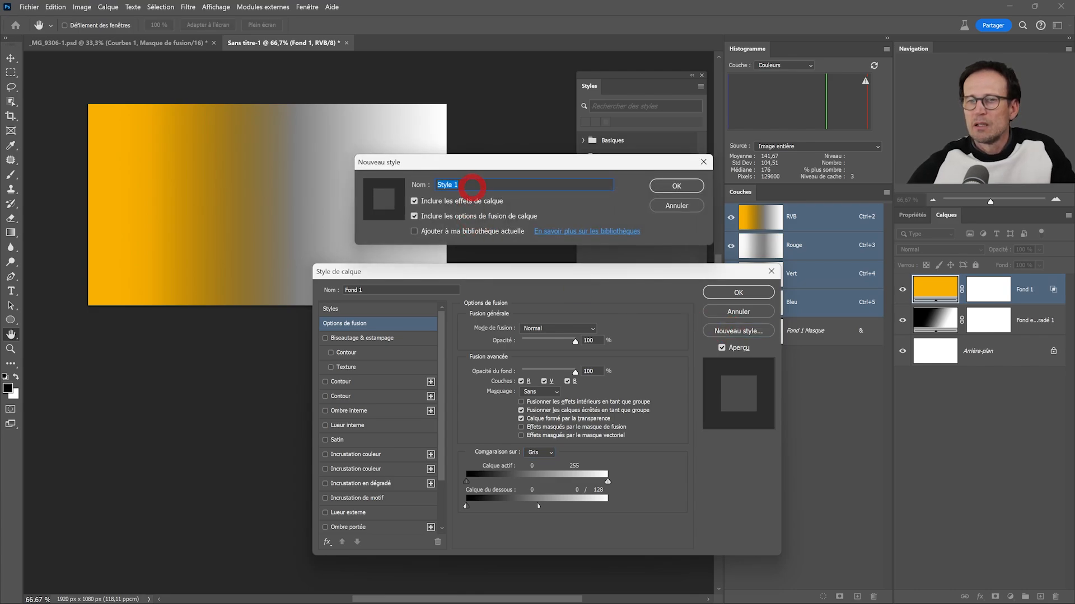
pyautogui.click(428, 202)
pyautogui.click(391, 188)
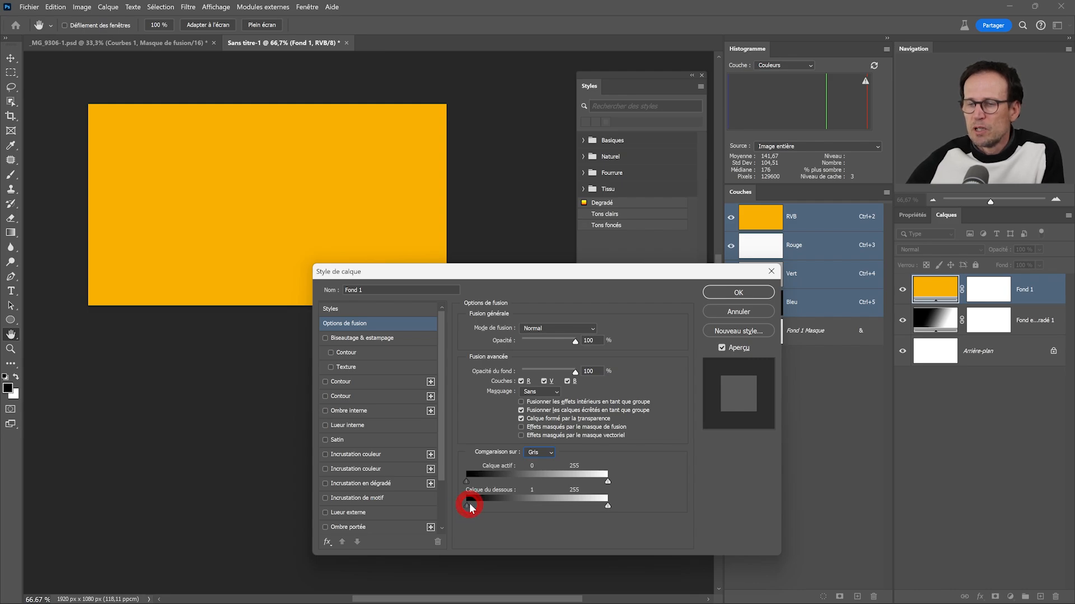
# - Split the underlying layer's white slider to 128 / 255 and its black slider to 0 / 128
pyautogui.moveTo(607, 508); pyautogui.dragTo(538, 509)
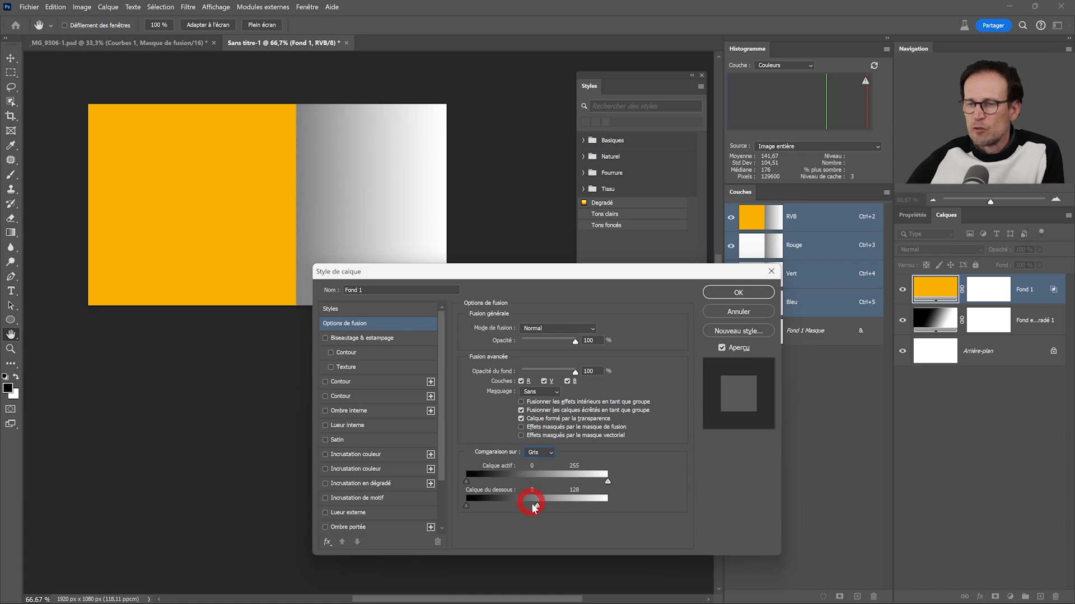
pyautogui.moveTo(539, 508); pyautogui.dragTo(643, 508)
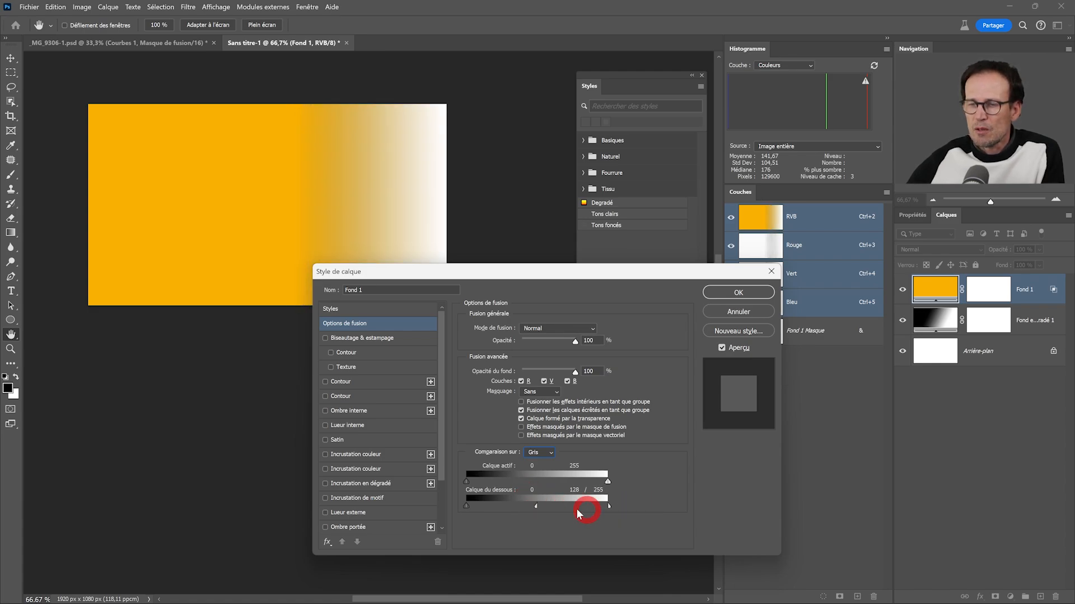
pyautogui.moveTo(467, 507); pyautogui.dragTo(536, 508)
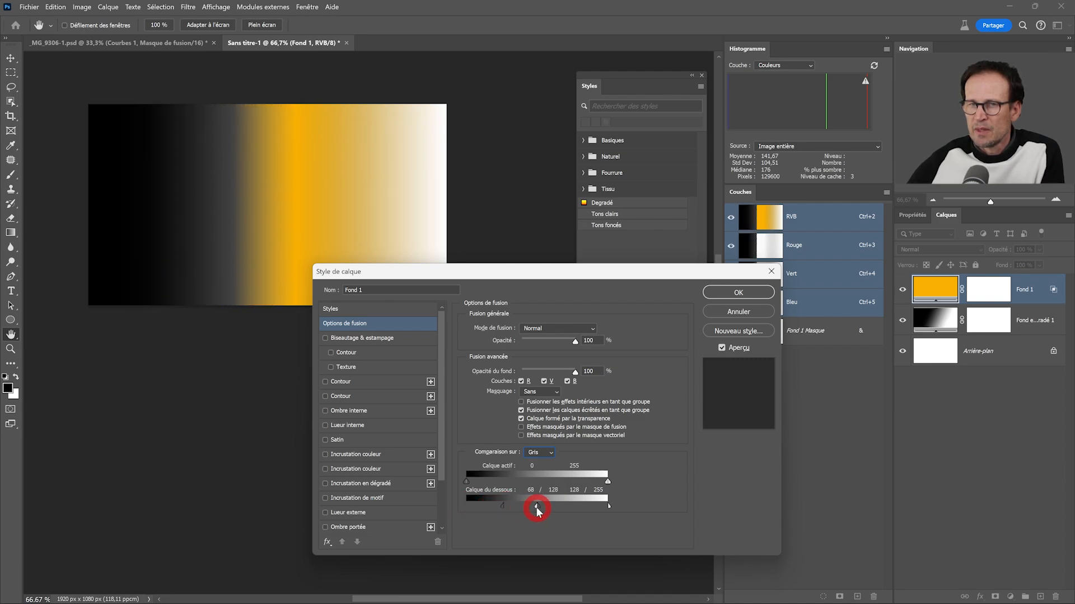
pyautogui.moveTo(502, 505); pyautogui.dragTo(466, 505)
pyautogui.moveTo(510, 272); pyautogui.dragTo(558, 297)
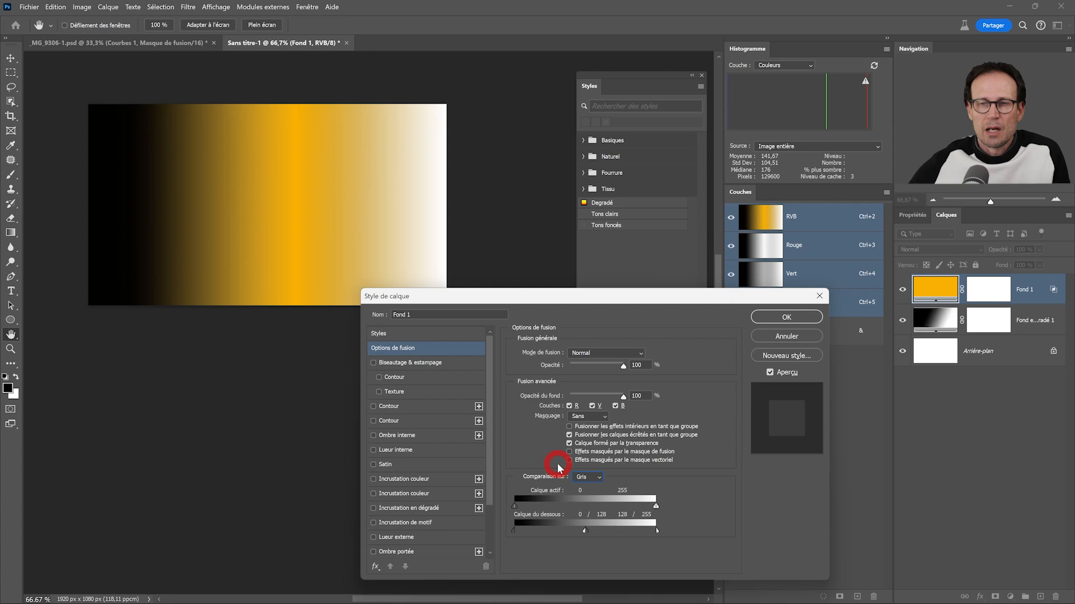
# - Save the midtone blending options without layer effects as a new style named Tons moyens and accept the layer style
pyautogui.click(774, 356)
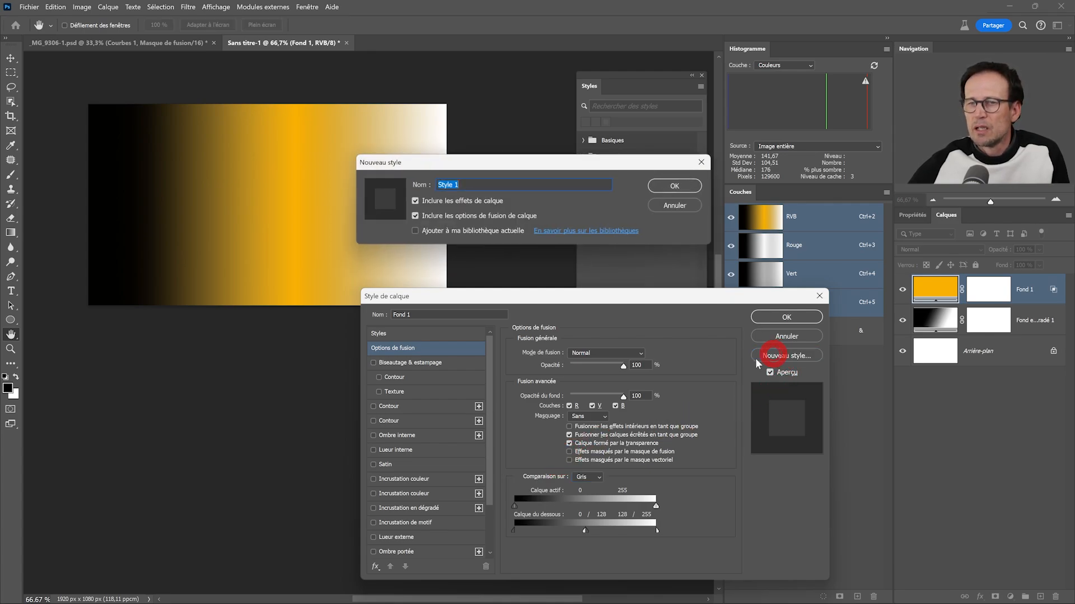
pyautogui.click(415, 201)
pyautogui.moveTo(472, 184); pyautogui.dragTo(430, 185)
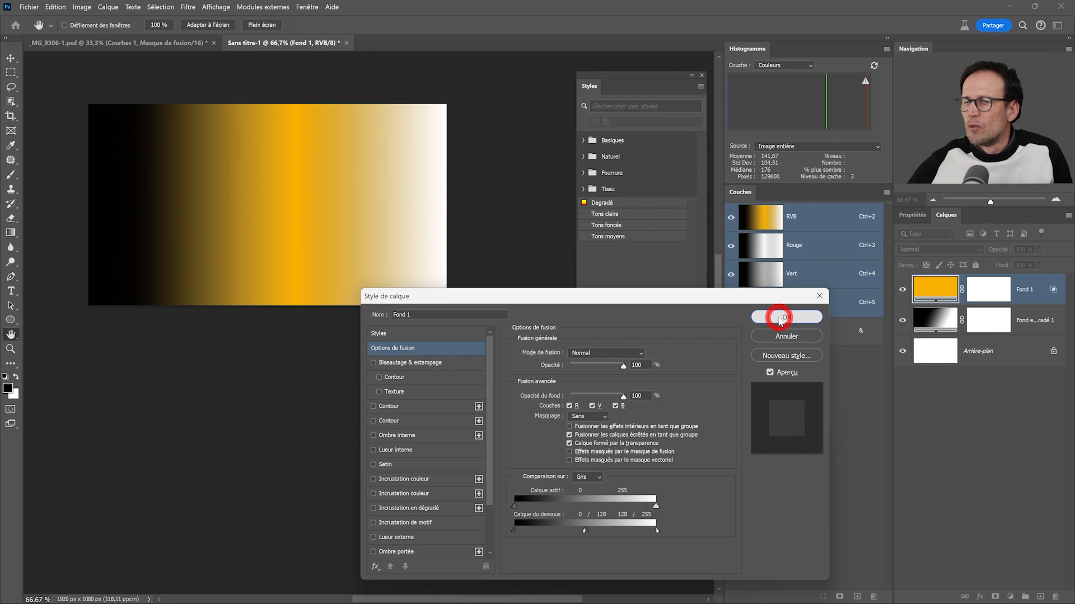
pyautogui.click(781, 317)
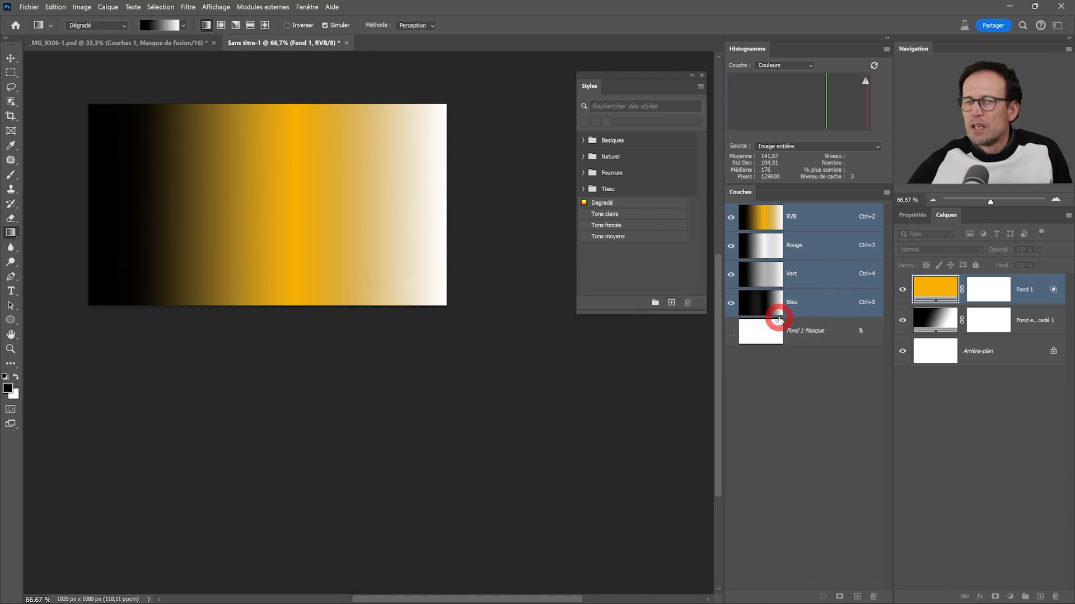
# - Switch to the _MG_9306-1.psd document and arrange the tree photo and the Styles panel so both are clear
pyautogui.click(101, 42)
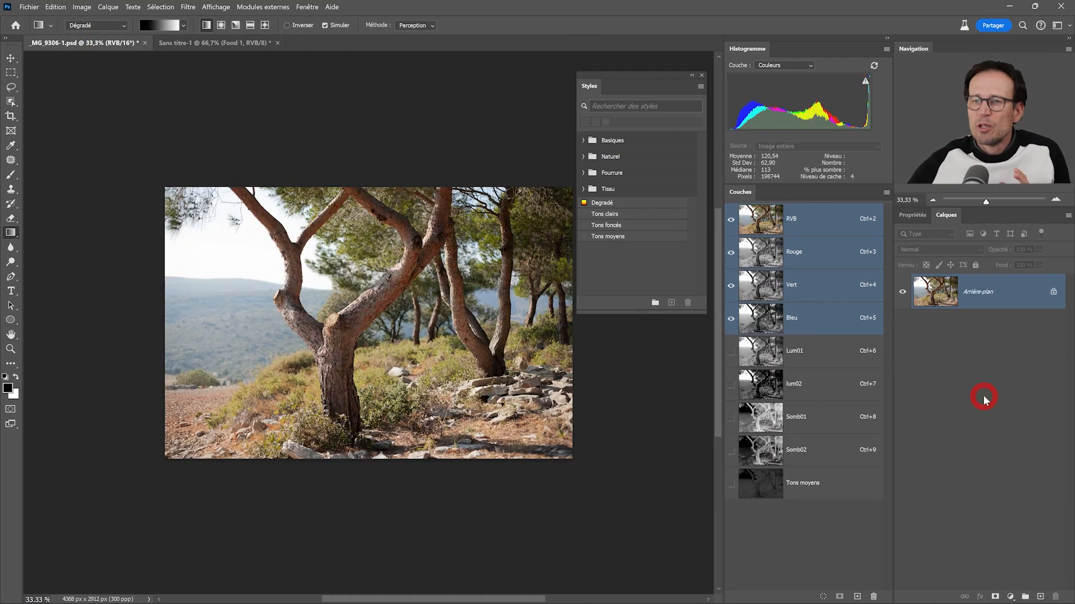
pyautogui.moveTo(405, 255); pyautogui.dragTo(378, 253)
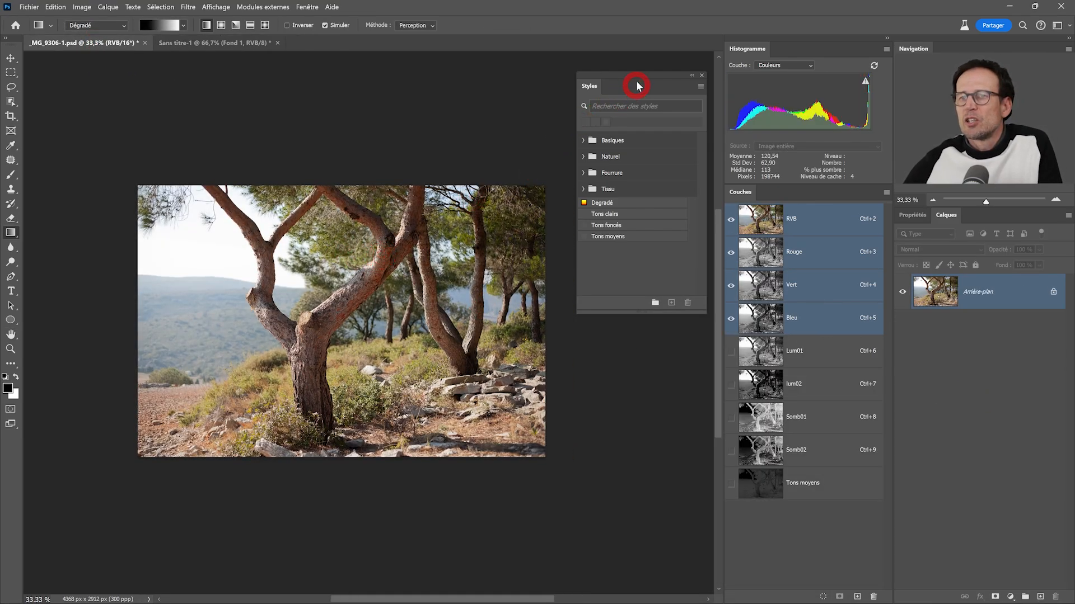
pyautogui.moveTo(636, 82)
pyautogui.mouseDown()
pyautogui.moveTo(637, 63)
pyautogui.moveTo(642, 70)
pyautogui.mouseUp()
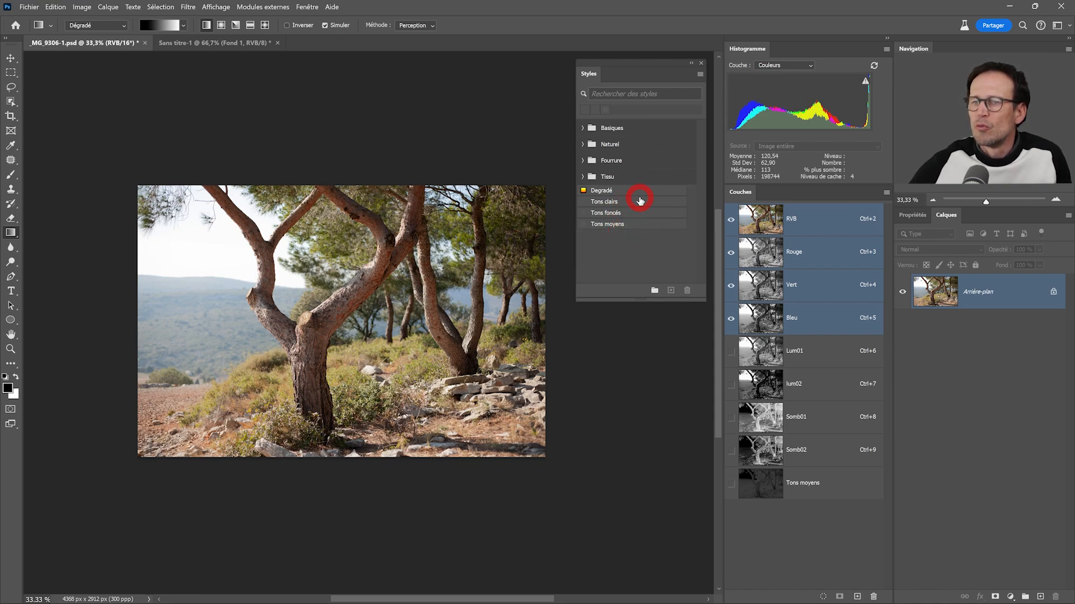
pyautogui.click(700, 75)
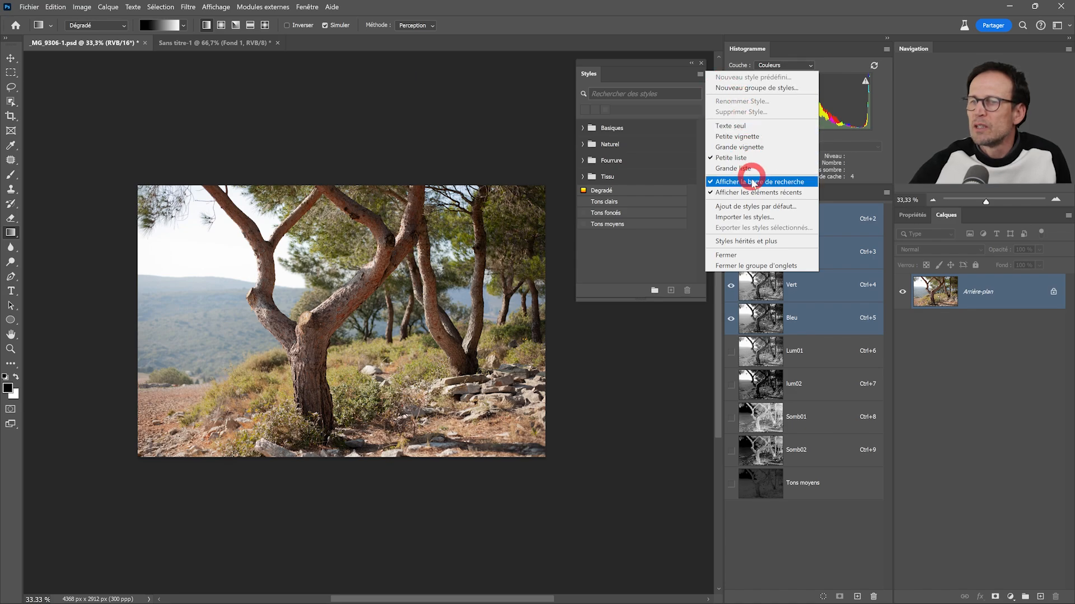
pyautogui.click(659, 68)
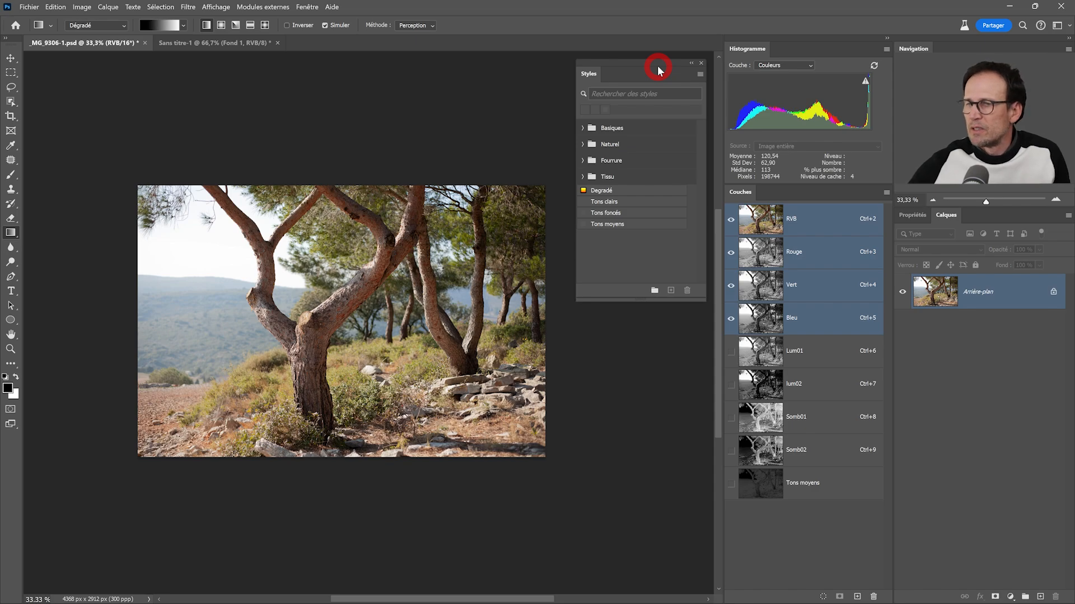
# - Add a Curves adjustment layer above the tree photo and raise its RVB curve at input 97 to output 174
pyautogui.click(1010, 597)
pyautogui.click(986, 454)
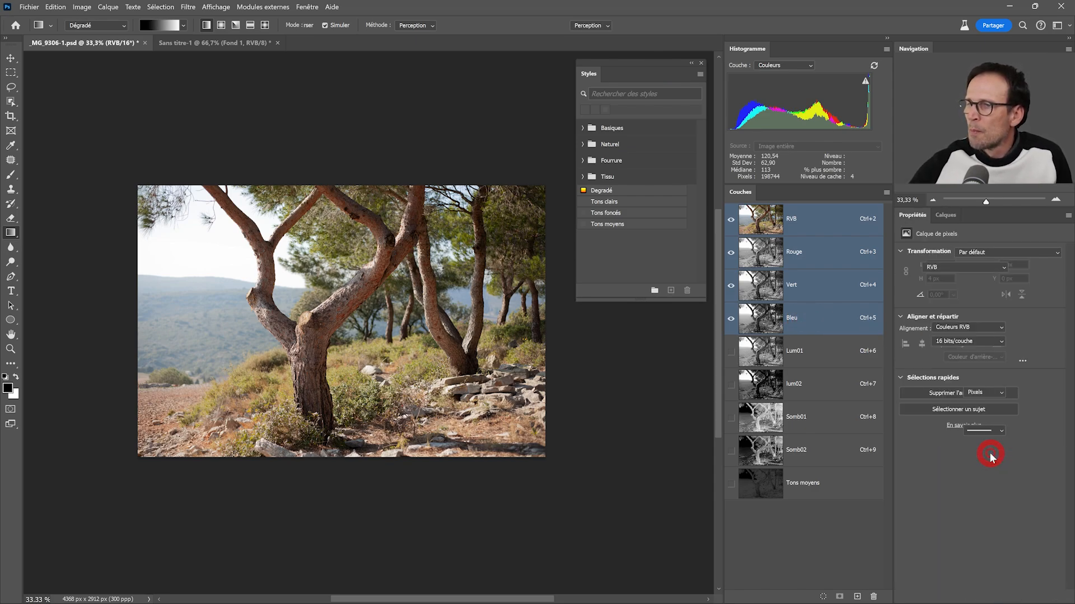
pyautogui.moveTo(995, 334); pyautogui.dragTo(978, 317)
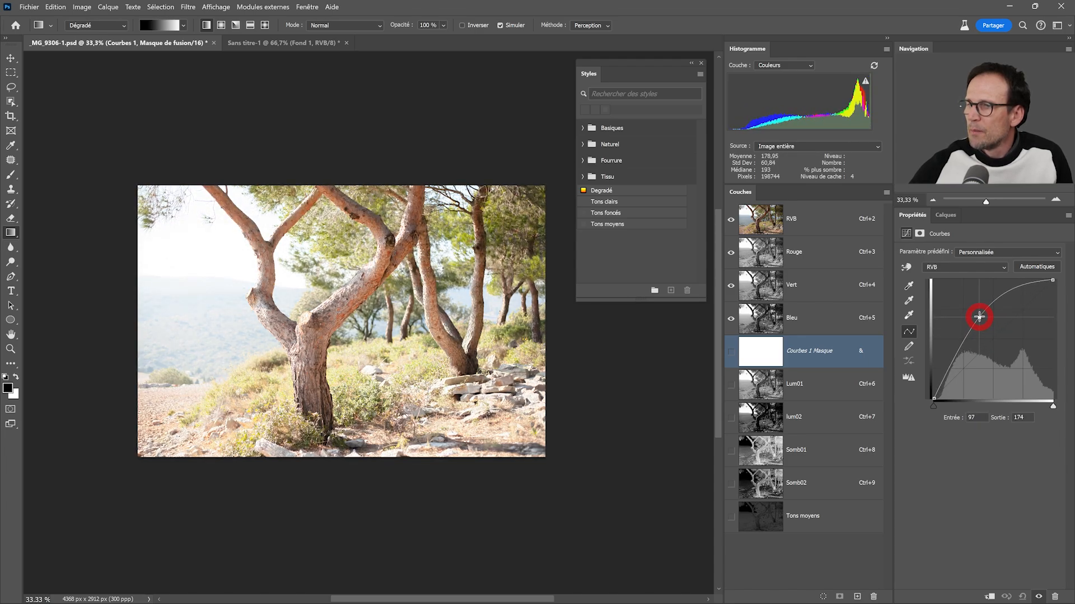
pyautogui.click(945, 215)
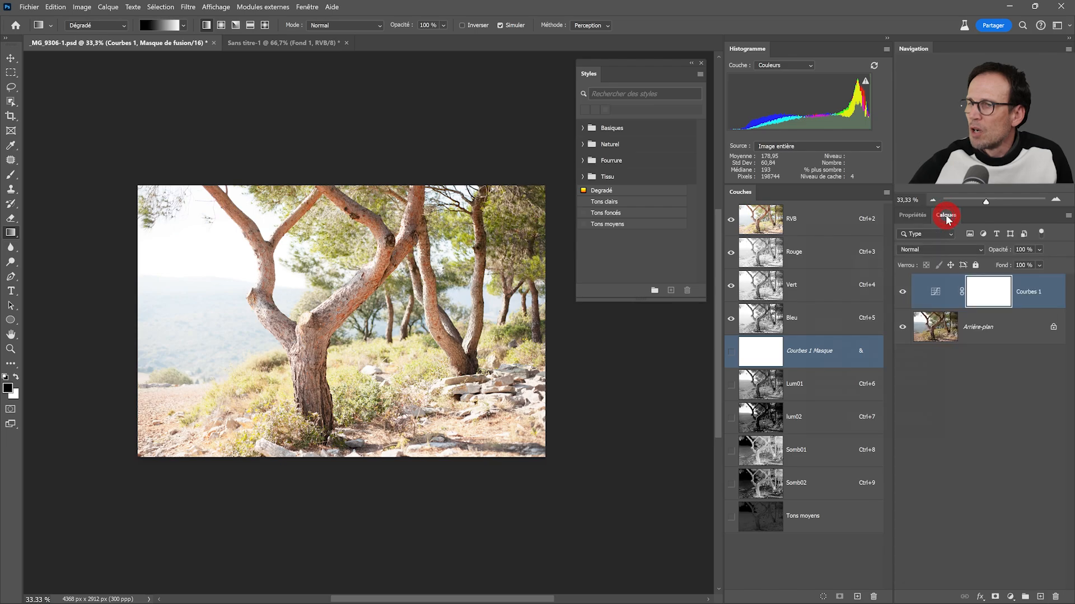
pyautogui.click(998, 437)
# - Compare the tree photo with the Courbes 1 adjustment hidden and shown
pyautogui.click(902, 291)
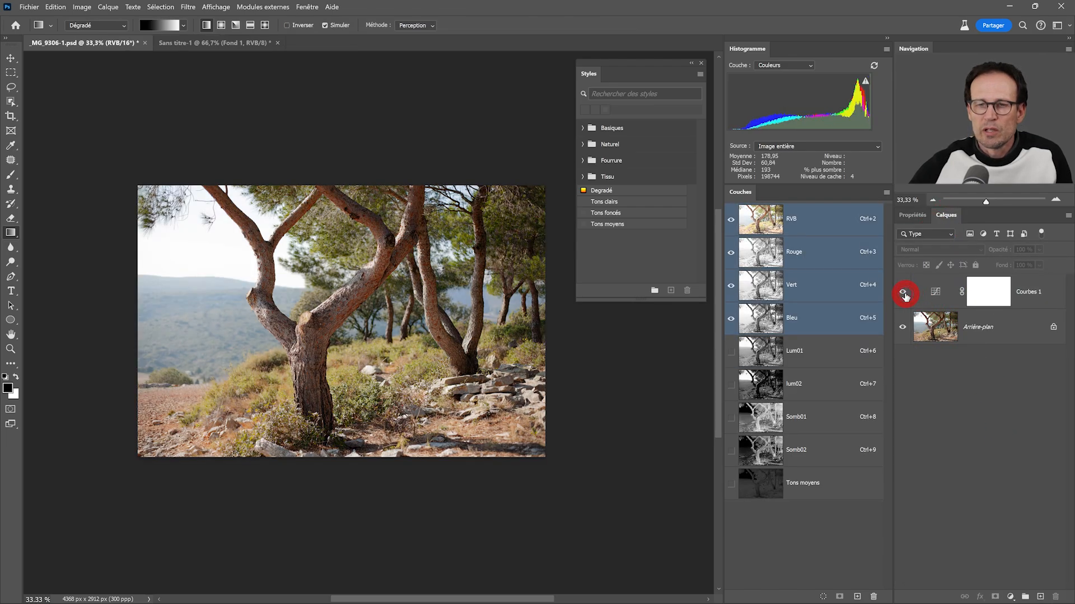
pyautogui.click(903, 293)
pyautogui.click(902, 292)
pyautogui.click(903, 292)
pyautogui.click(903, 292)
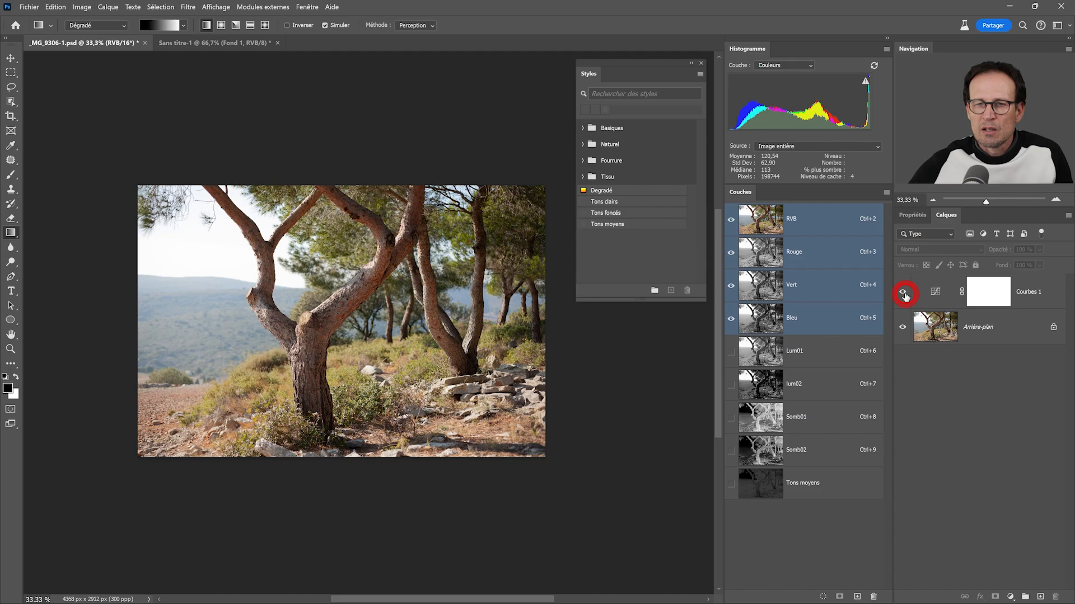
pyautogui.click(903, 293)
pyautogui.click(904, 293)
pyautogui.click(903, 294)
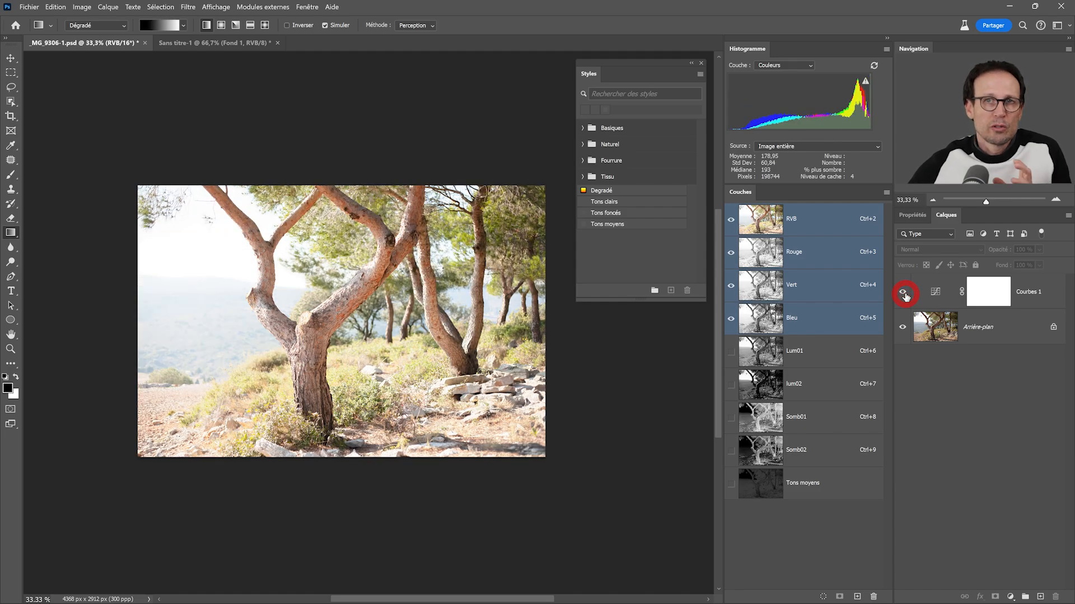
# - Apply the Tons clairs style to the Courbes 1 adjustment layer
pyautogui.click(631, 202)
pyautogui.click(1045, 294)
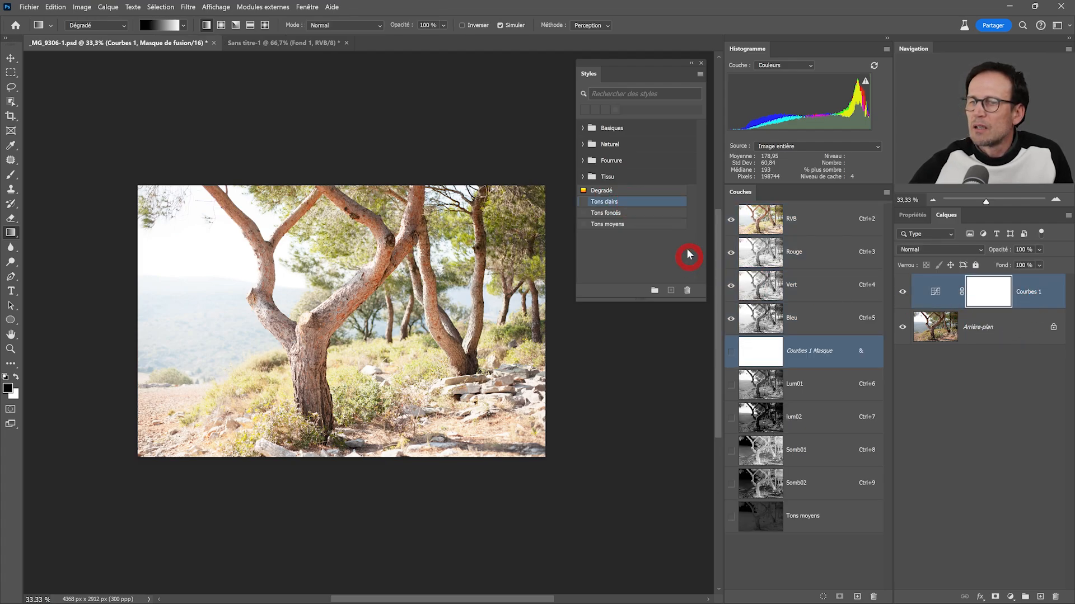
pyautogui.click(639, 201)
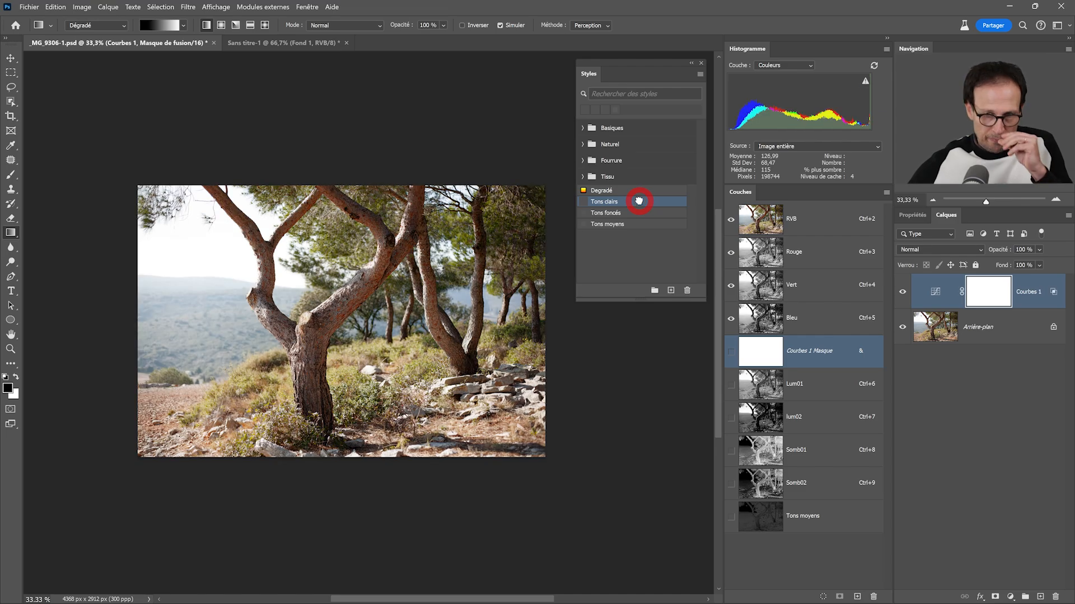
# - Examine how the highlight-only Courbes 1 adjustment affects the photo and histogram by hiding and showing it repeatedly
pyautogui.click(903, 293)
pyautogui.click(903, 293)
pyautogui.click(902, 292)
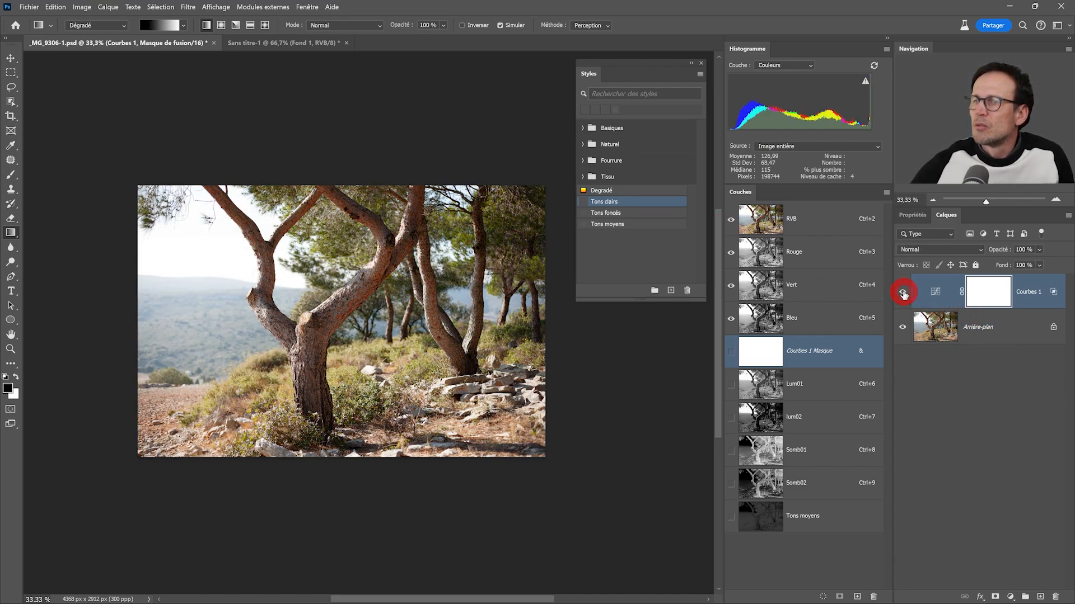
pyautogui.click(903, 291)
pyautogui.click(902, 292)
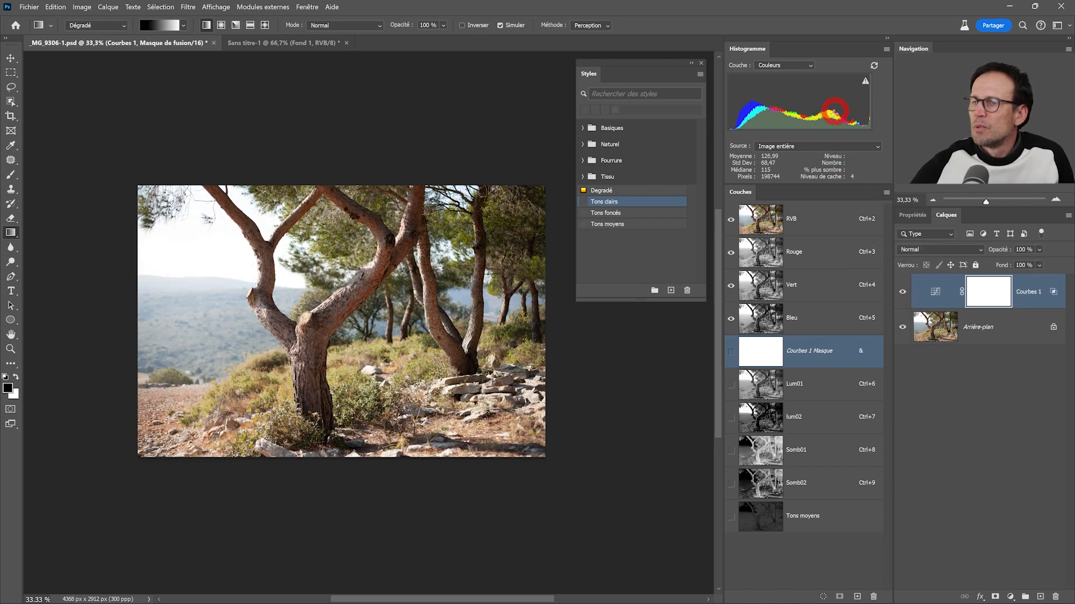
pyautogui.click(902, 292)
pyautogui.click(902, 292)
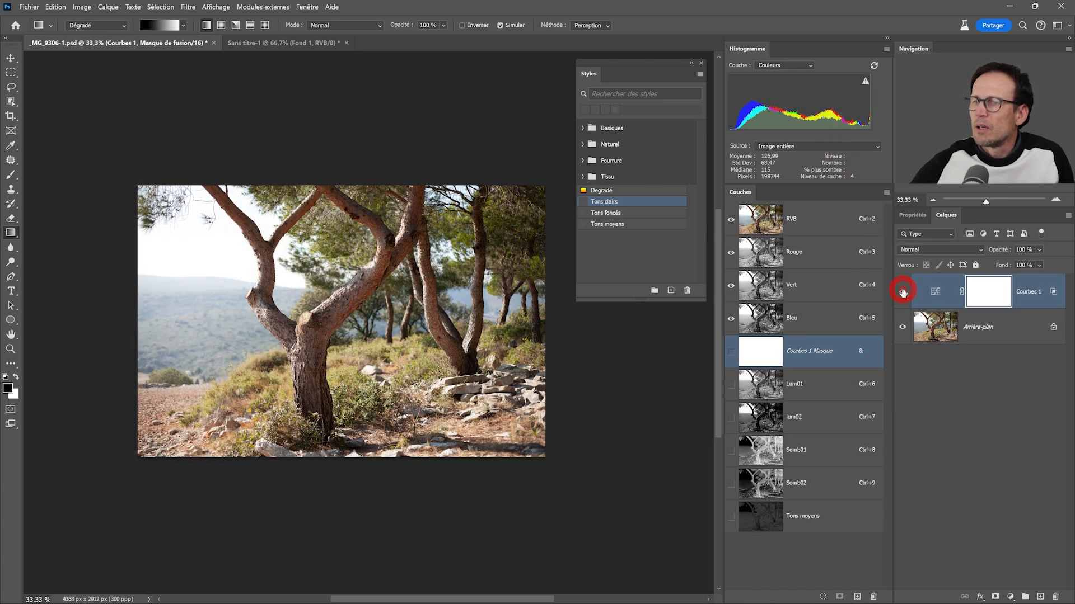
pyautogui.click(902, 292)
pyautogui.click(902, 292)
pyautogui.click(902, 292)
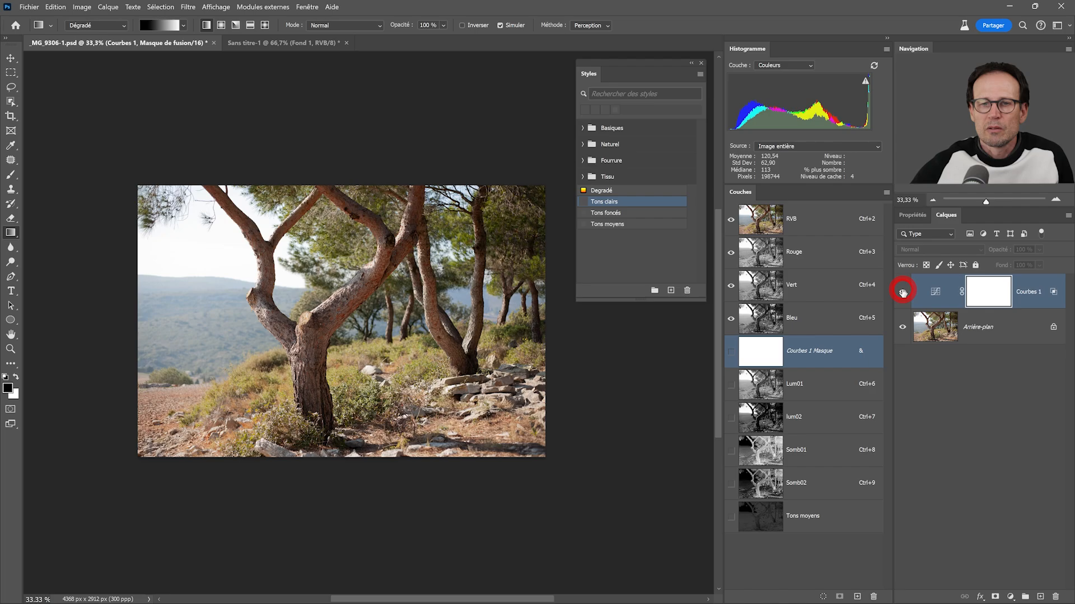
pyautogui.click(902, 291)
pyautogui.click(902, 292)
pyautogui.click(902, 292)
pyautogui.click(902, 291)
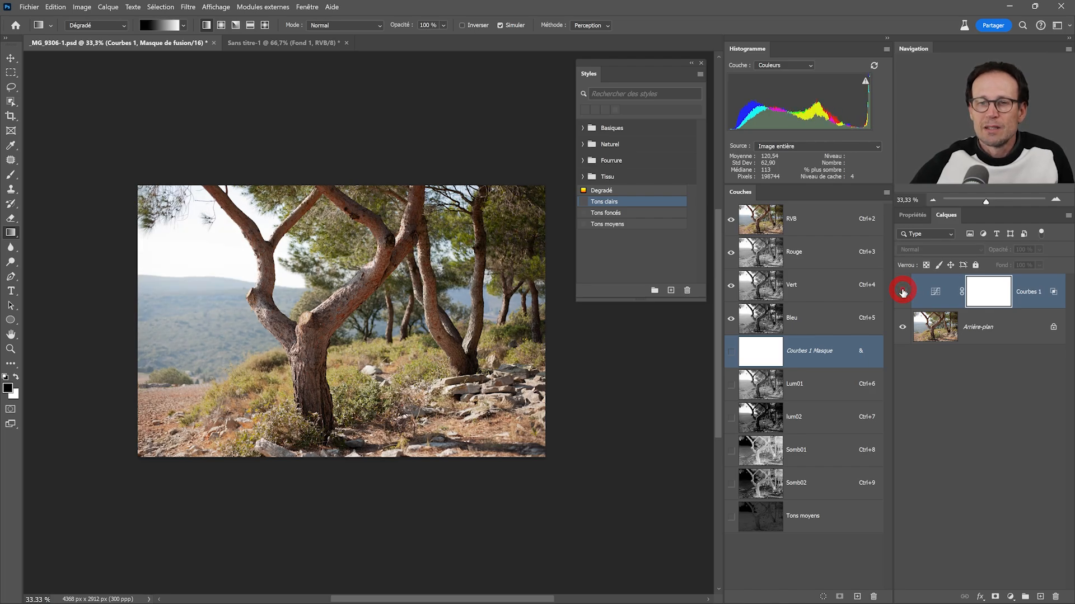
pyautogui.click(902, 292)
pyautogui.click(902, 291)
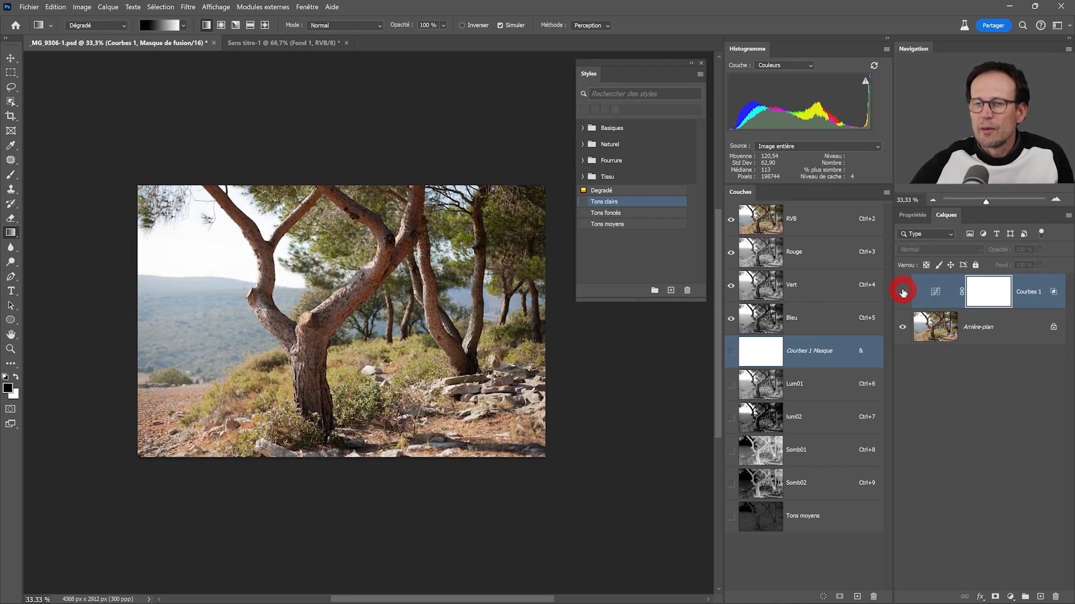
pyautogui.click(902, 291)
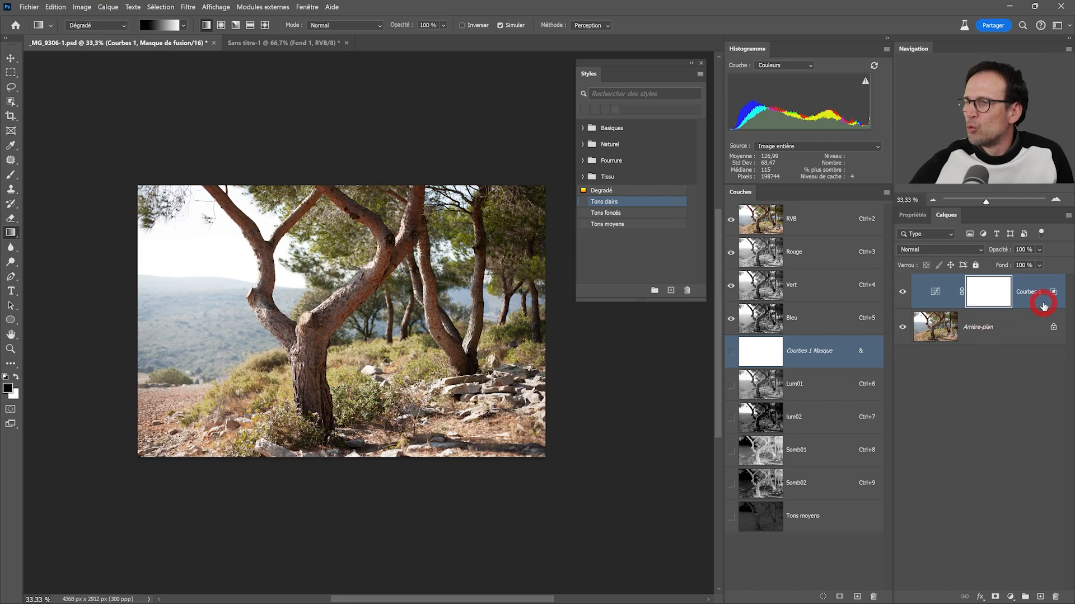
# - Duplicate the Courbes 1 layer and lower the copy's RVB curve at input 150 to output 80
pyautogui.moveTo(1036, 302); pyautogui.dragTo(1039, 596)
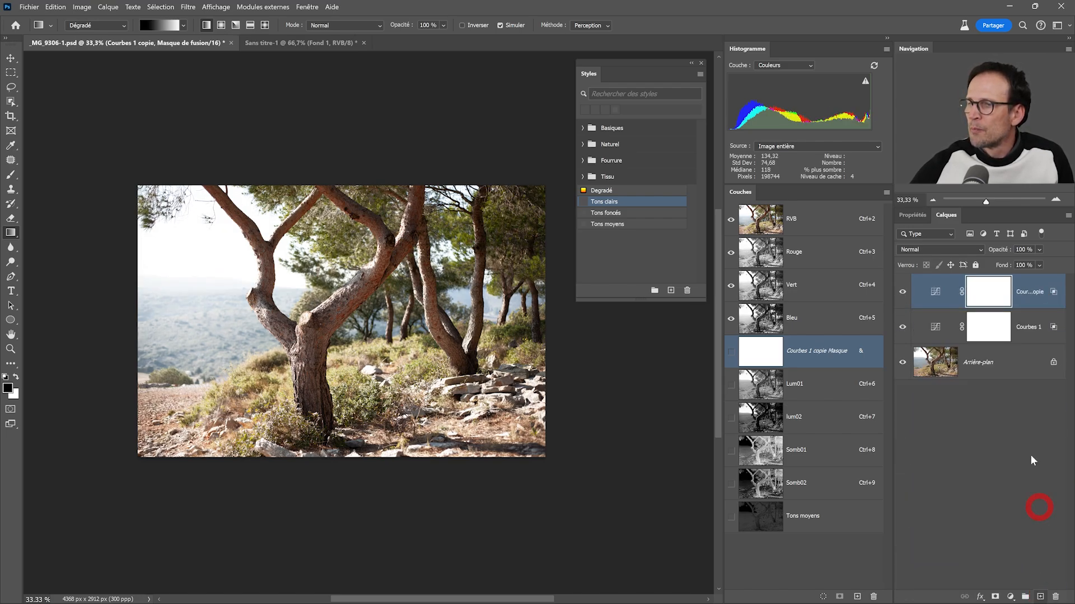
pyautogui.doubleClick(935, 295)
pyautogui.moveTo(969, 316); pyautogui.dragTo(1003, 354)
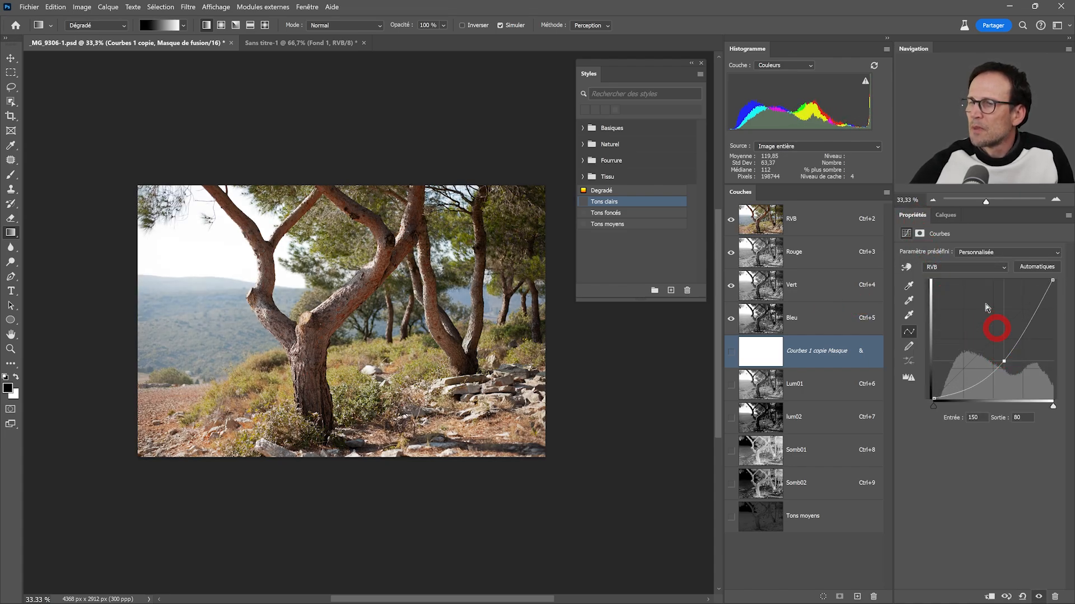
# - Apply the Tons foncés style to the darkening Courbes 1 copie layer
pyautogui.click(944, 216)
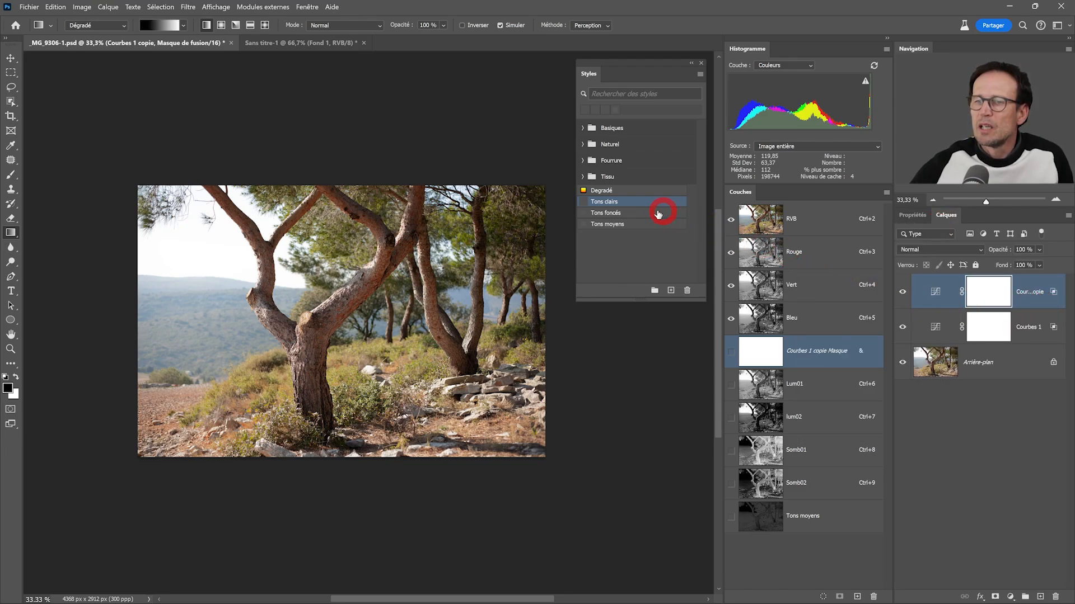
pyautogui.click(630, 214)
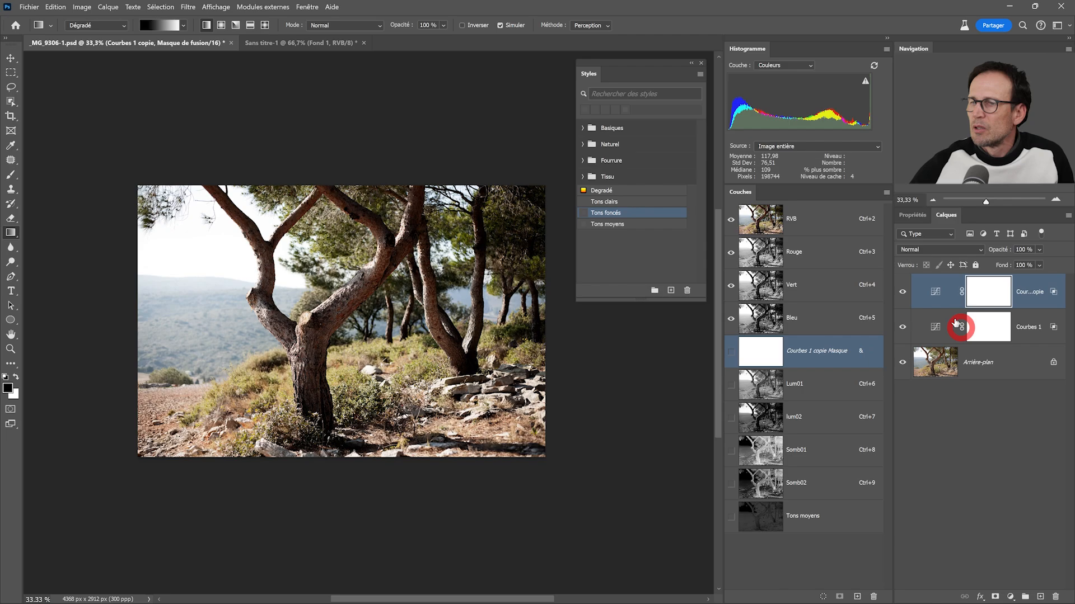
# - Examine the effect of the Courbes 1 copie layer on the photo's dark tones by hiding and showing it repeatedly
pyautogui.click(902, 292)
pyautogui.click(902, 293)
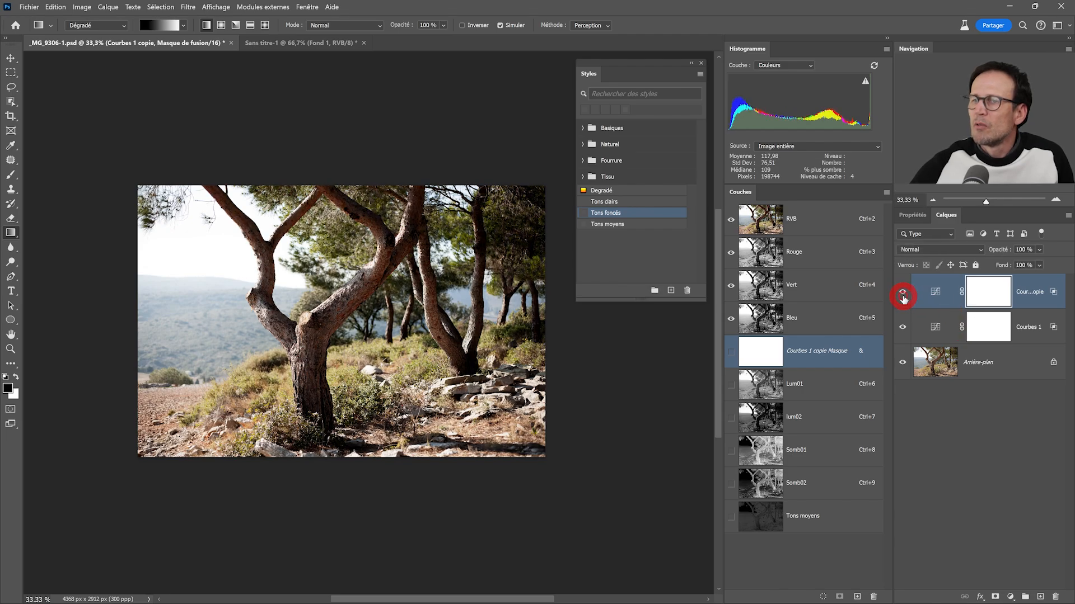
pyautogui.click(902, 292)
pyautogui.click(902, 292)
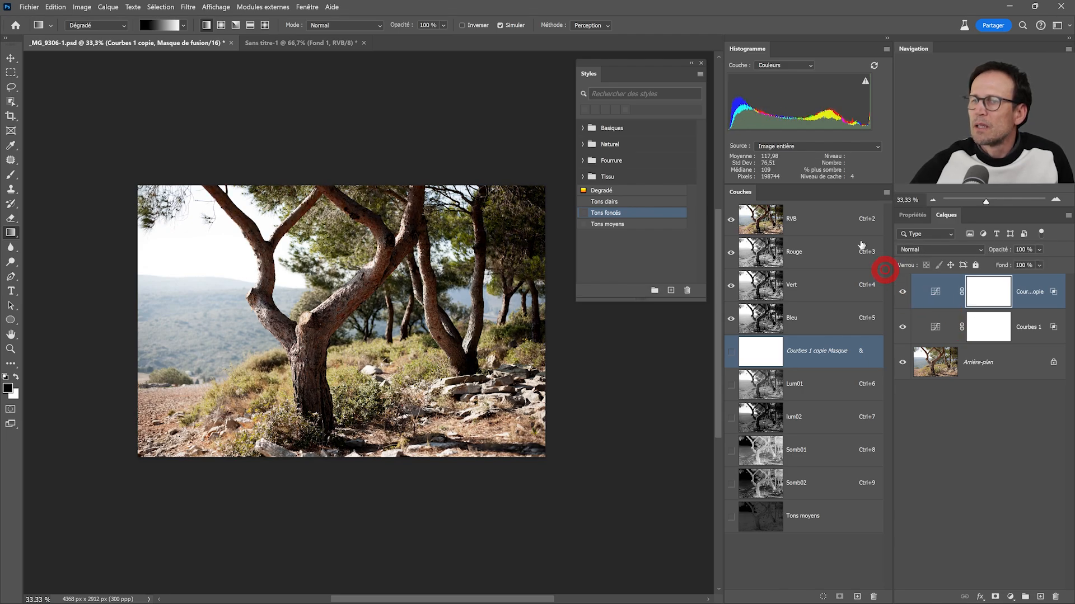
pyautogui.click(902, 293)
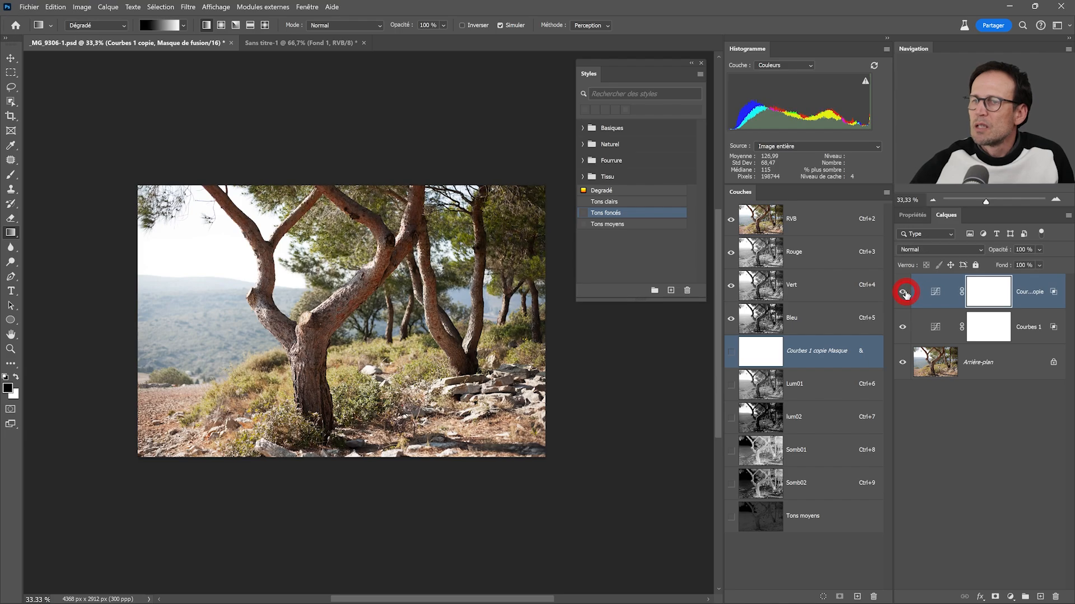
pyautogui.click(902, 292)
pyautogui.click(902, 292)
pyautogui.click(903, 292)
pyautogui.click(903, 292)
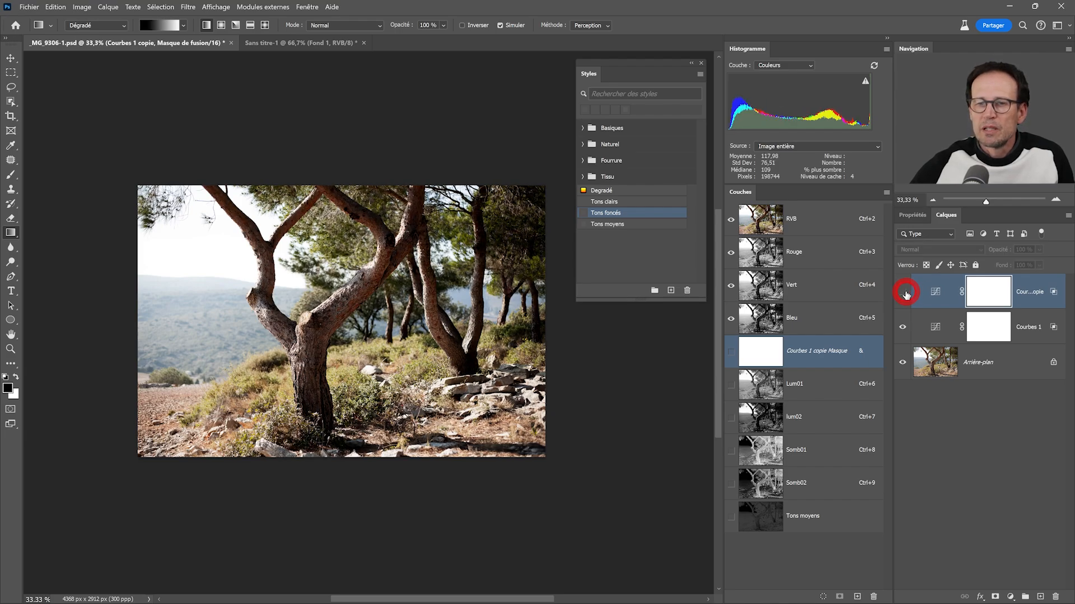
pyautogui.click(903, 292)
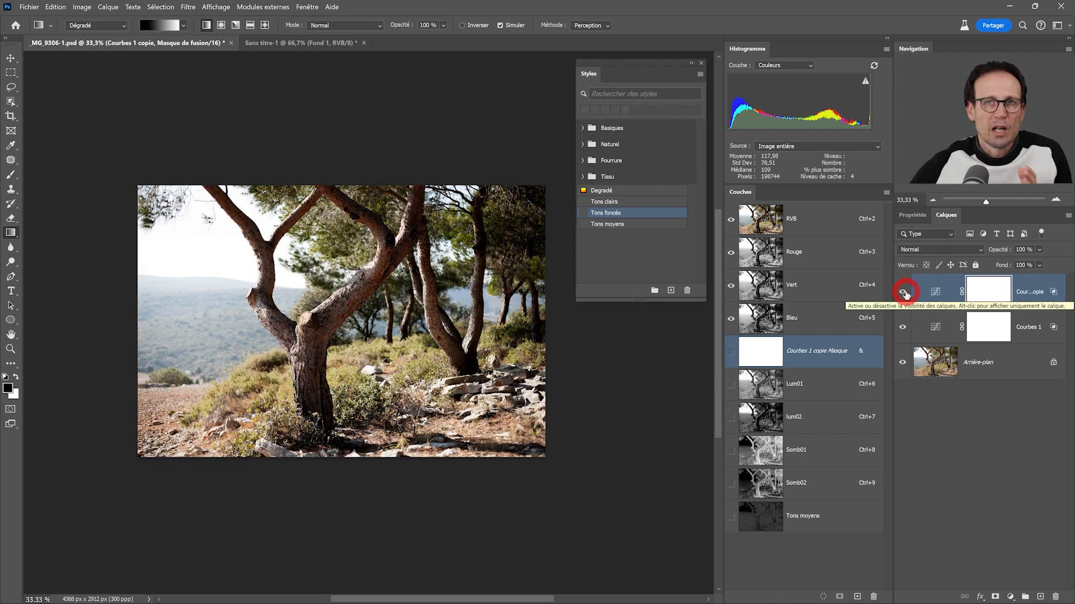
pyautogui.click(903, 292)
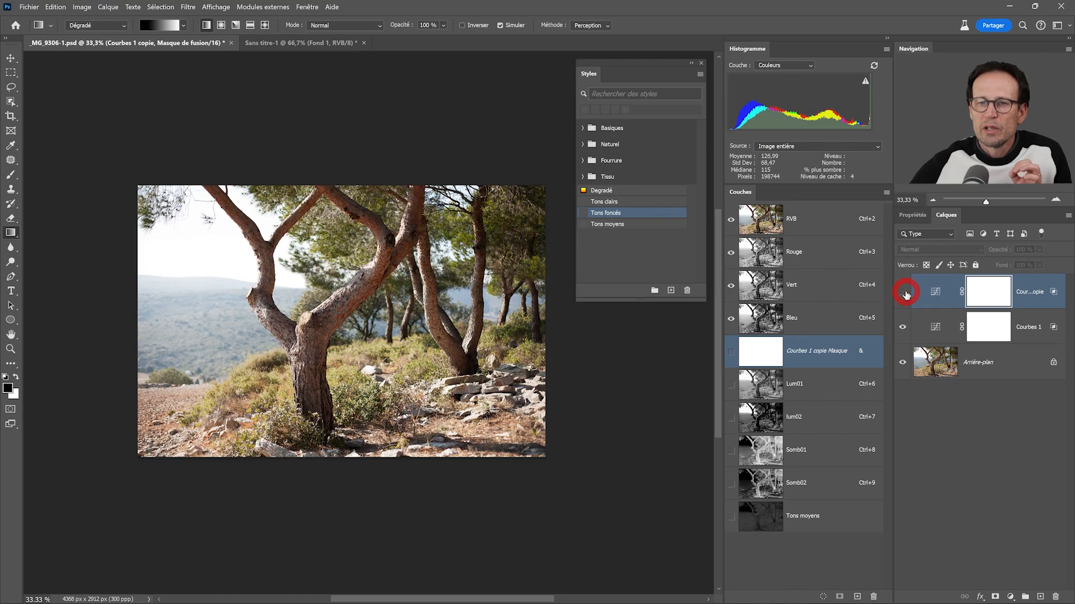
pyautogui.click(904, 292)
pyautogui.click(903, 292)
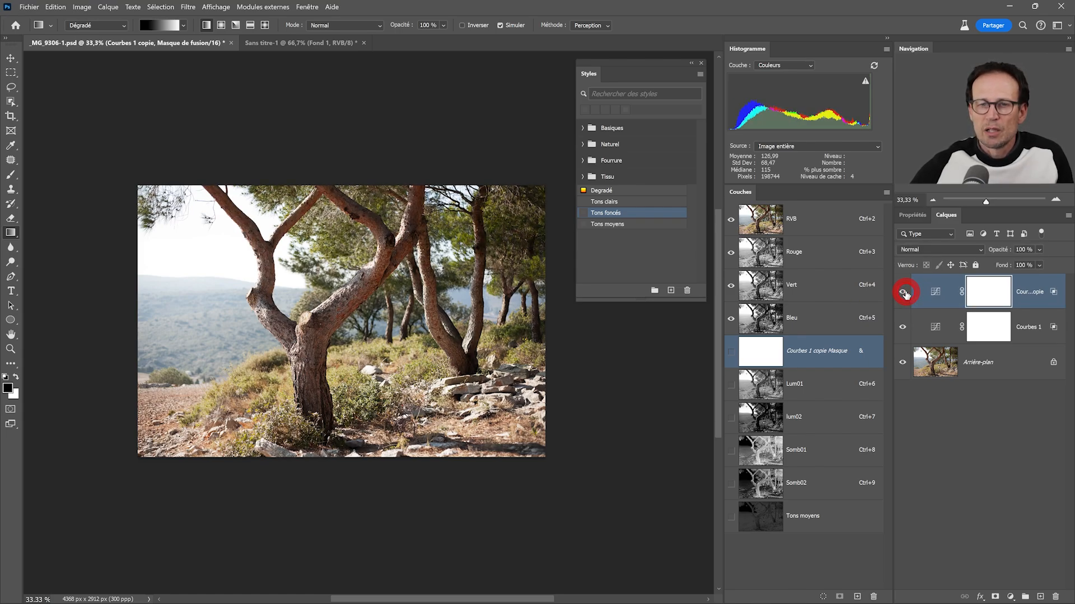
pyautogui.click(903, 293)
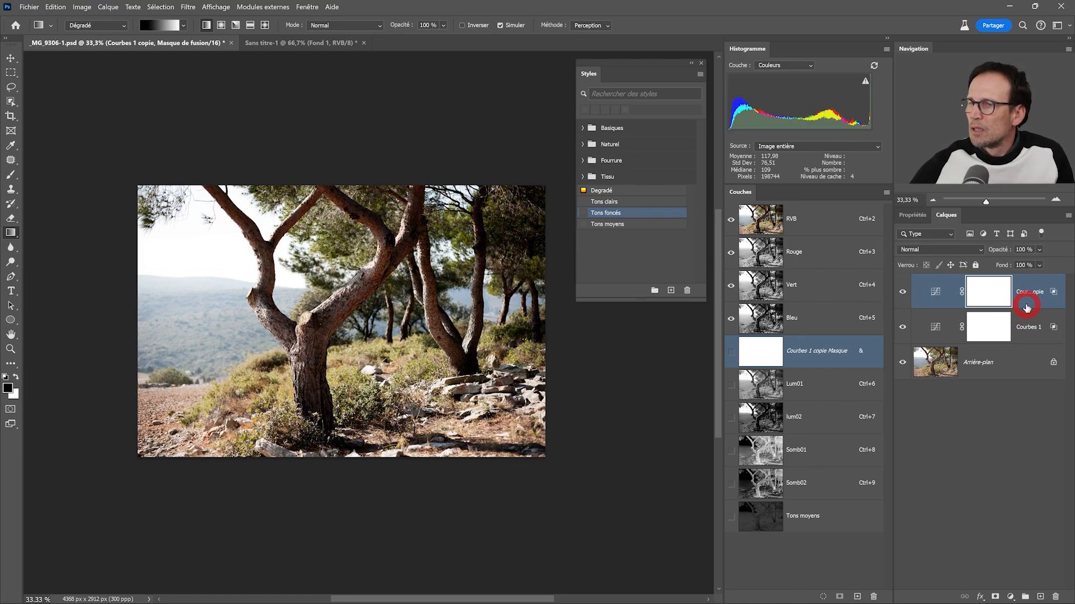
# - Duplicate the Courbes 1 copie layer and set the new layer's blending mode to Superposition
pyautogui.moveTo(1032, 309); pyautogui.dragTo(1040, 596)
pyautogui.click(923, 249)
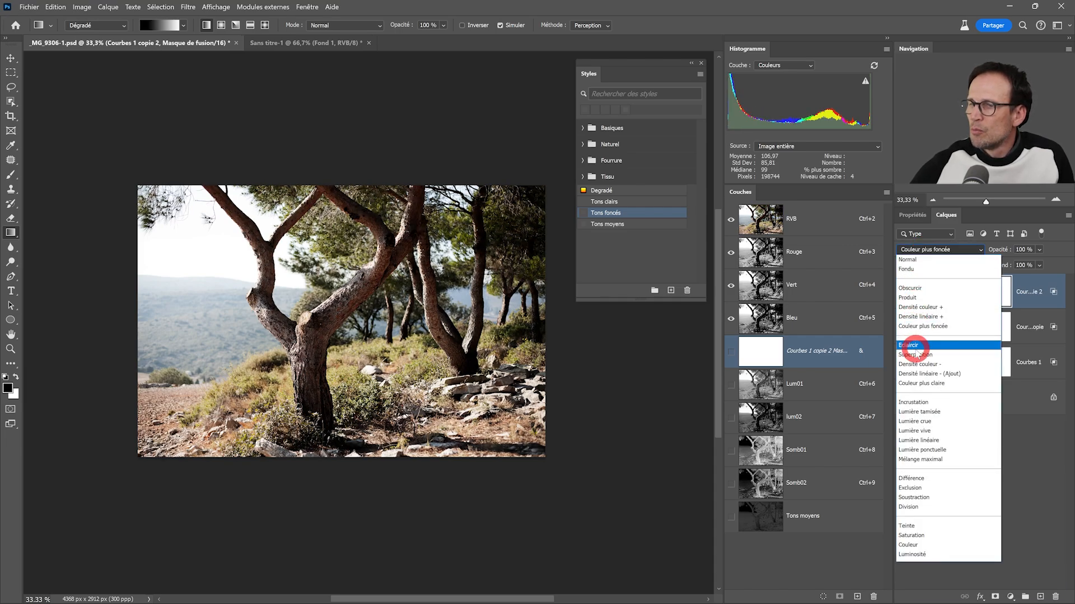
pyautogui.click(914, 355)
pyautogui.click(1014, 291)
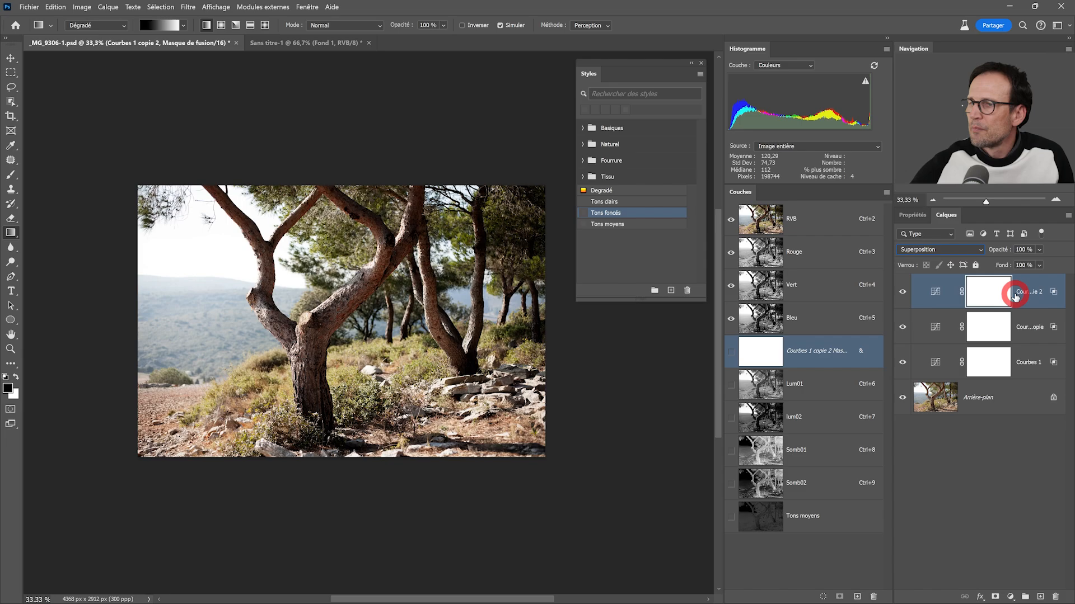
# - Remove the control point from the Courbes 1 copie 2 curve to make it a straight line again
pyautogui.click(912, 214)
pyautogui.moveTo(1006, 327); pyautogui.dragTo(1056, 479)
pyautogui.click(946, 215)
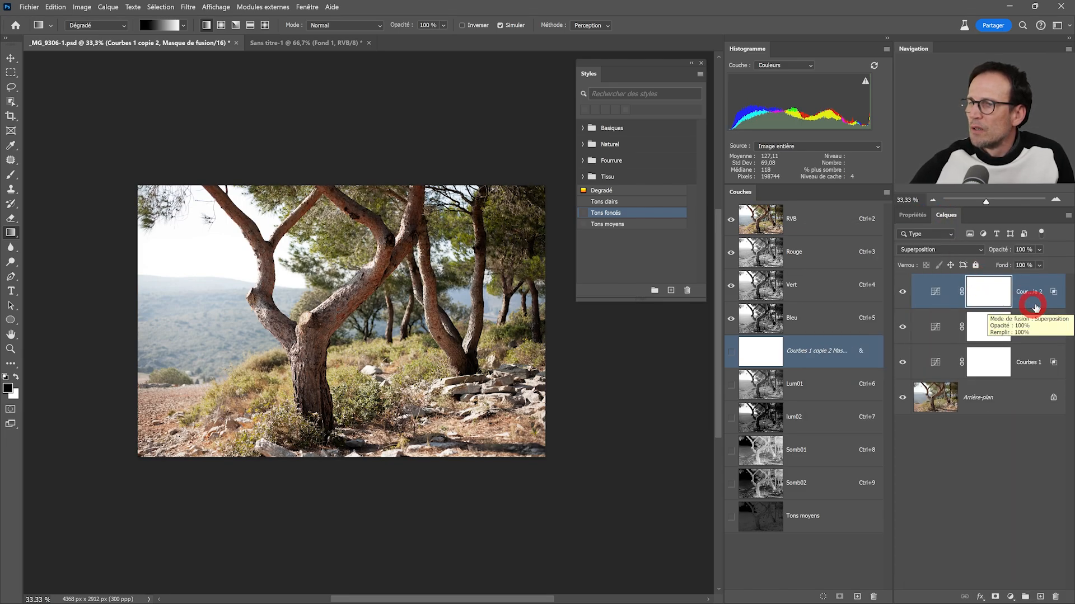
# - Apply the Tons moyens style to the Courbes 1 copie 2 layer and set its blending mode back to Superposition
pyautogui.click(646, 224)
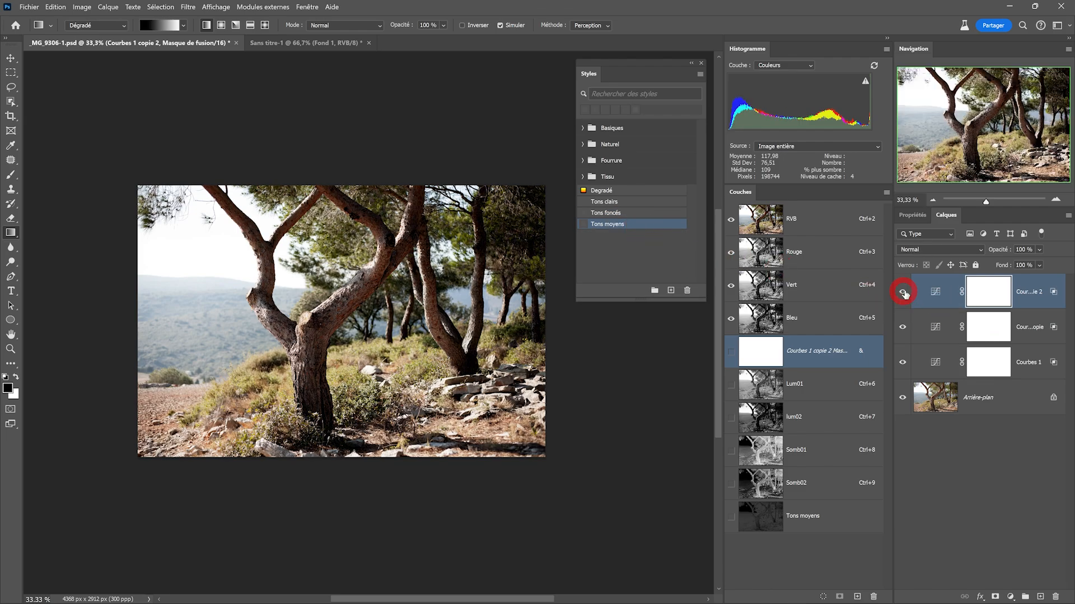
pyautogui.click(941, 291)
pyautogui.click(931, 250)
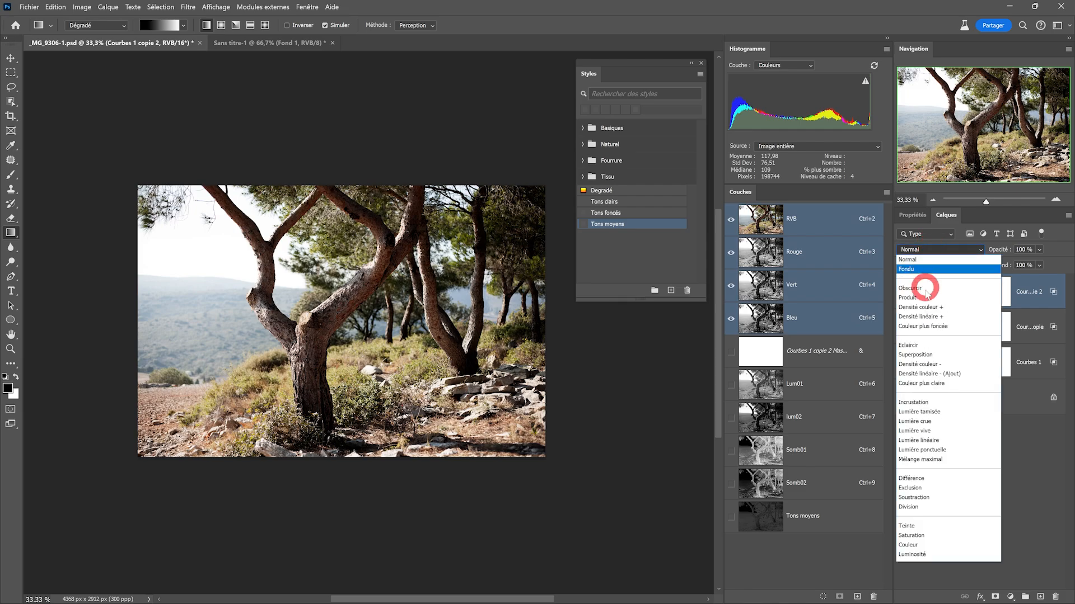
pyautogui.click(926, 341)
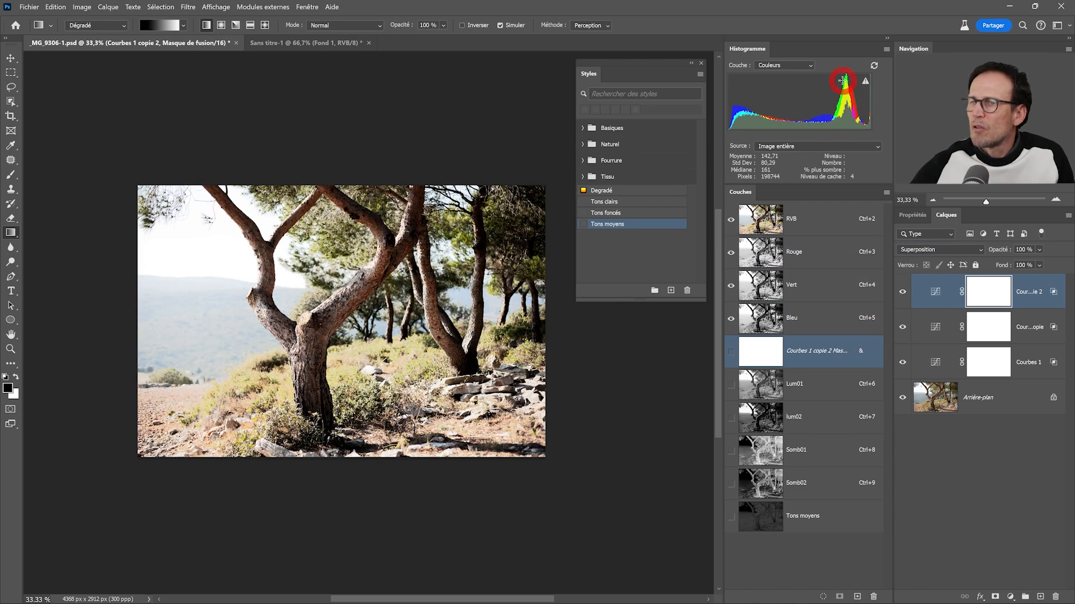
# - Examine the effect of the Courbes 1 copie 2 layer on the photo's midtones by hiding and showing it repeatedly
pyautogui.click(903, 292)
pyautogui.click(903, 292)
pyautogui.click(903, 293)
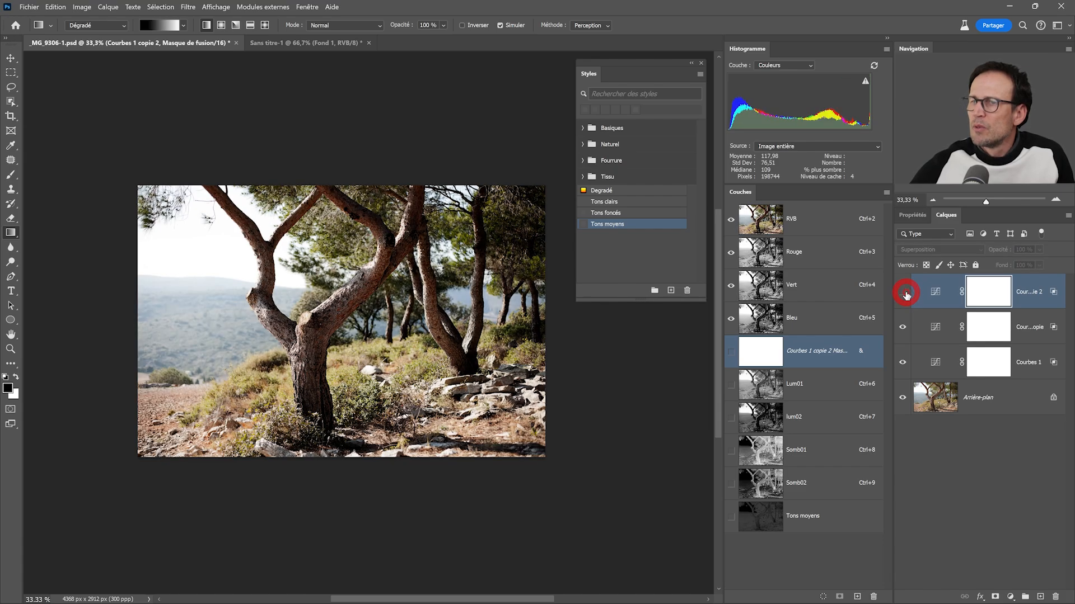
pyautogui.click(904, 292)
pyautogui.click(904, 292)
pyautogui.click(904, 292)
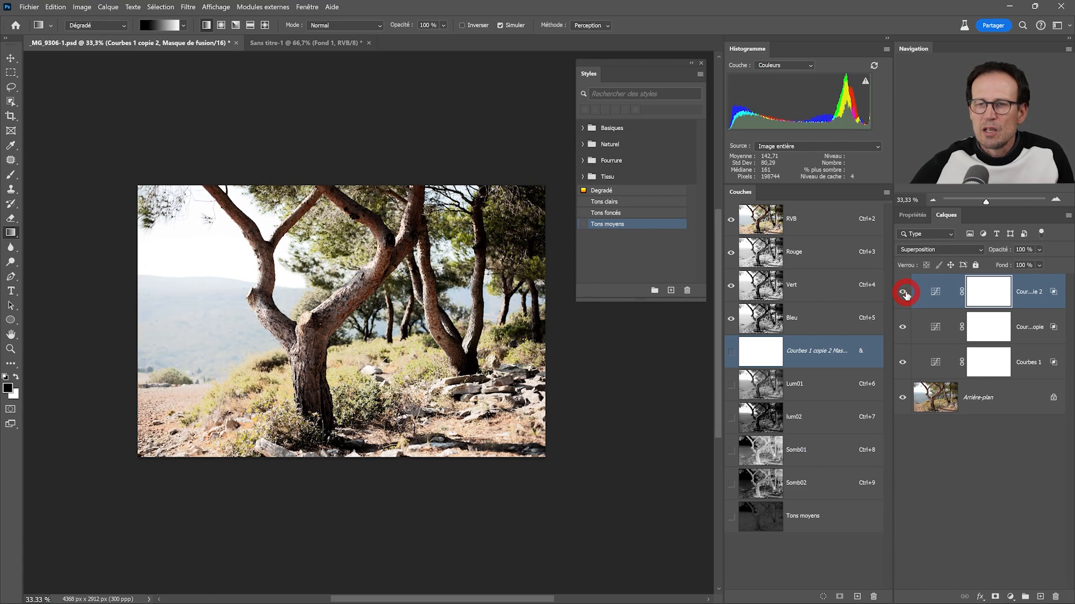
pyautogui.click(903, 292)
pyautogui.click(904, 292)
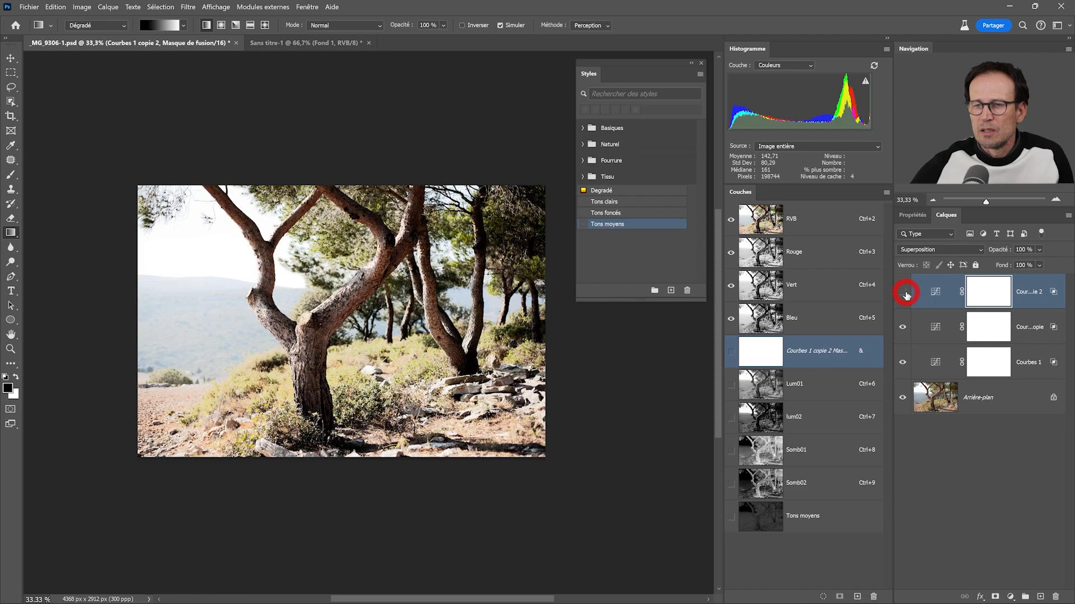
pyautogui.click(904, 292)
pyautogui.click(903, 292)
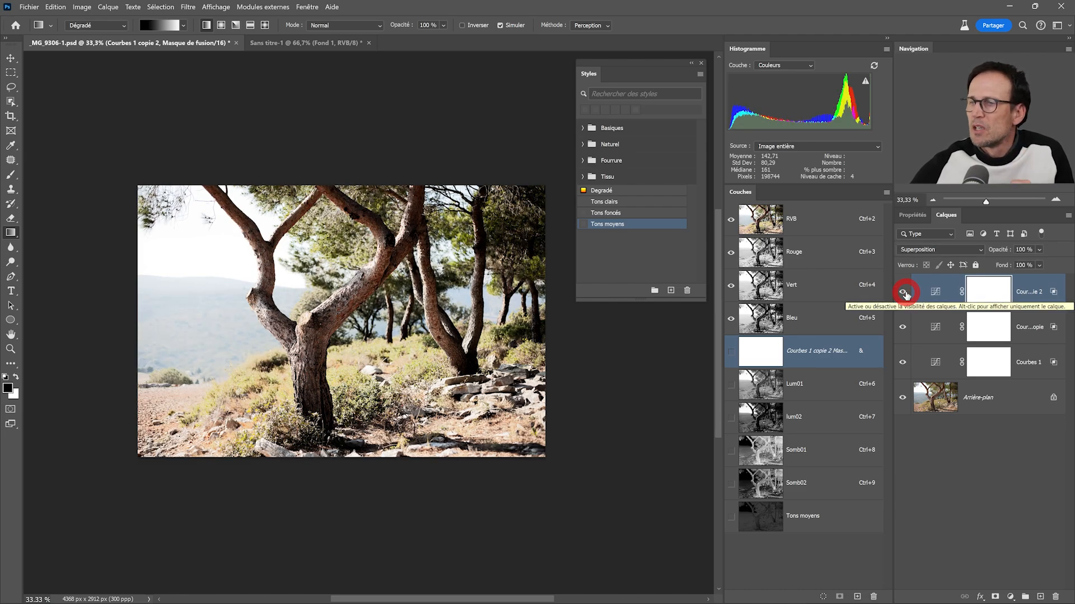
# - Check the straight curve of the Courbes 1 copie 2 layer and reduce the layer's opacity to 40%
pyautogui.click(910, 216)
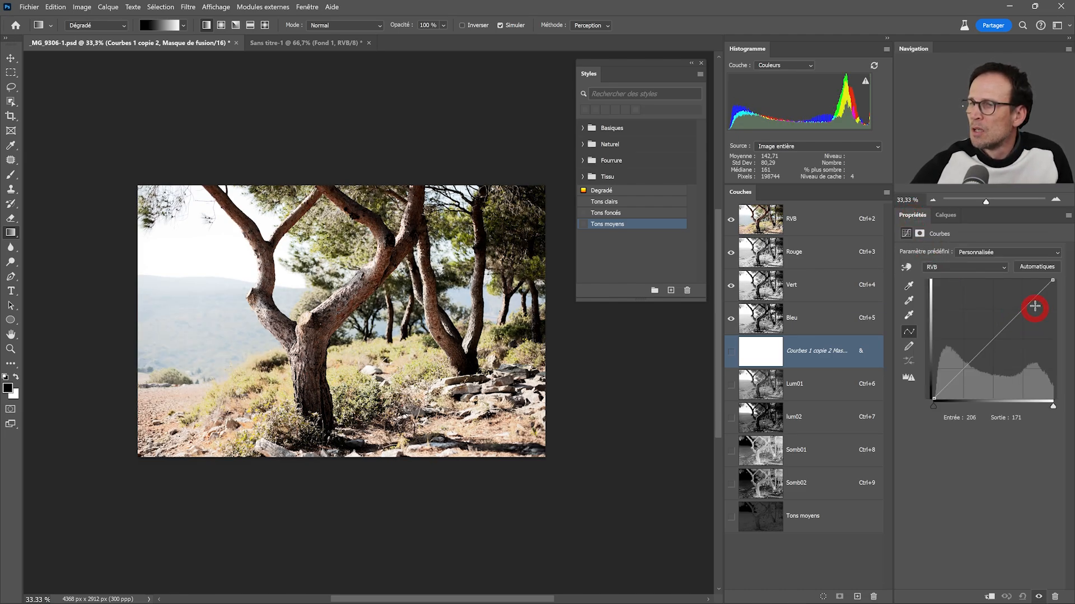
pyautogui.moveTo(1053, 282)
pyautogui.mouseDown()
pyautogui.moveTo(1061, 358)
pyautogui.moveTo(1066, 275)
pyautogui.mouseUp()
pyautogui.click(950, 215)
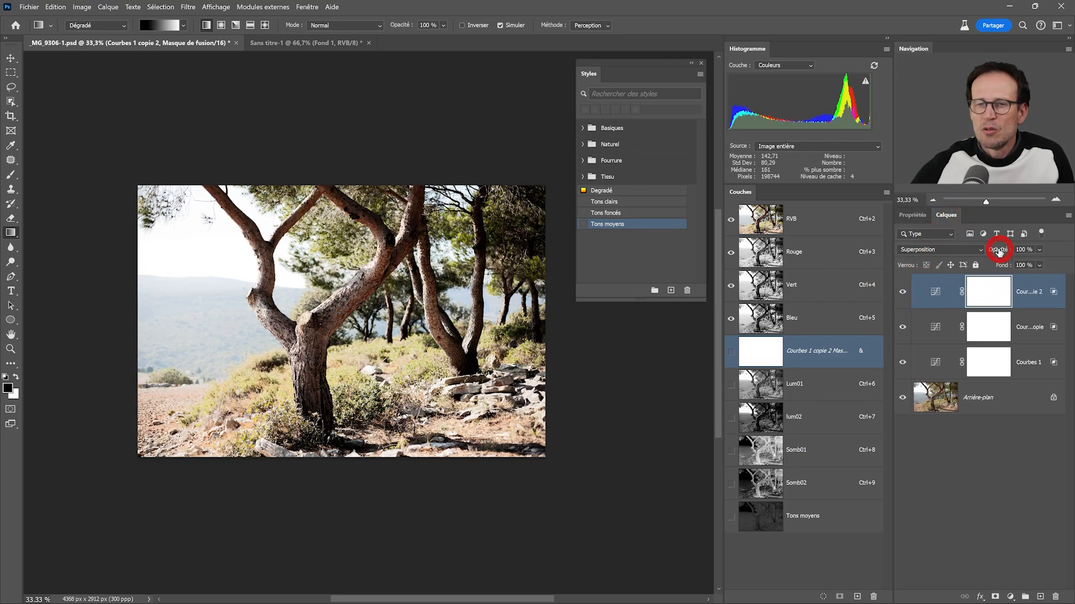
pyautogui.moveTo(995, 250); pyautogui.dragTo(966, 256)
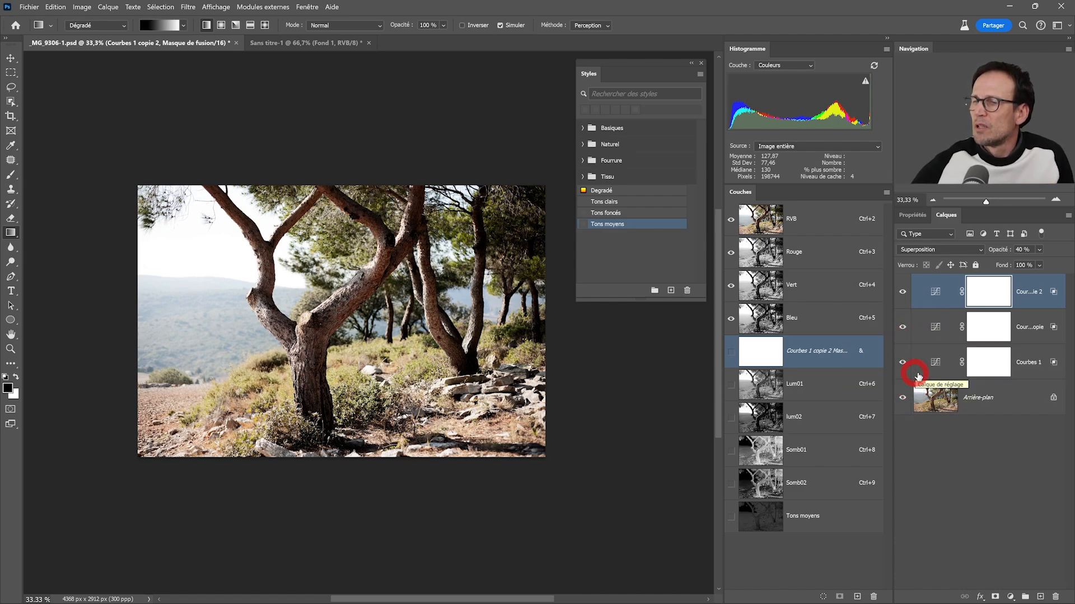
# - Examine the effect of the Courbes 1 layer on the photo's light tones by hiding and showing it repeatedly
pyautogui.click(1040, 372)
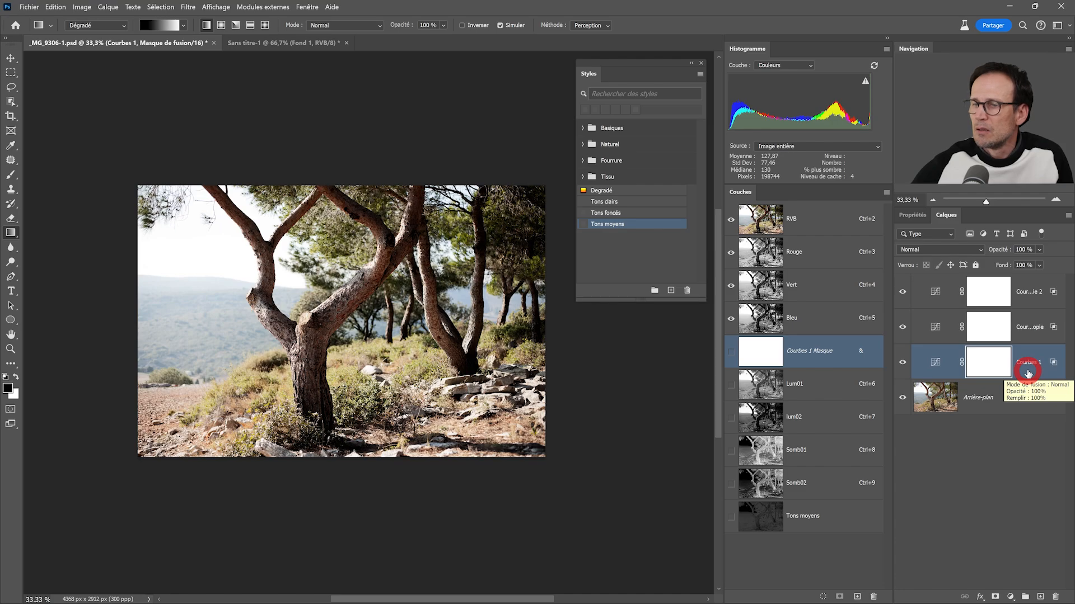
pyautogui.click(903, 363)
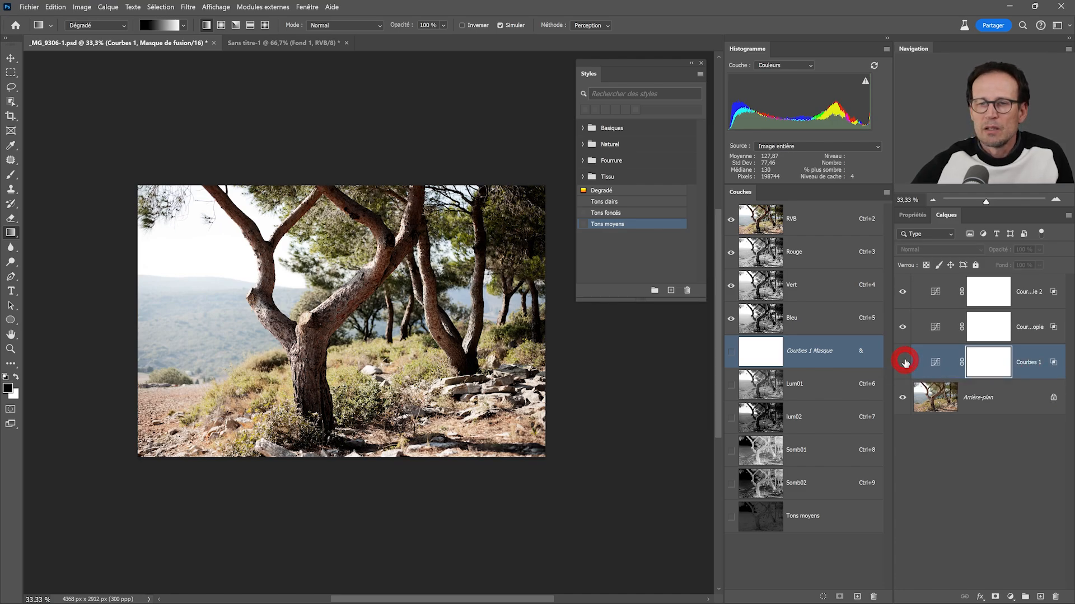
pyautogui.click(903, 363)
pyautogui.click(903, 363)
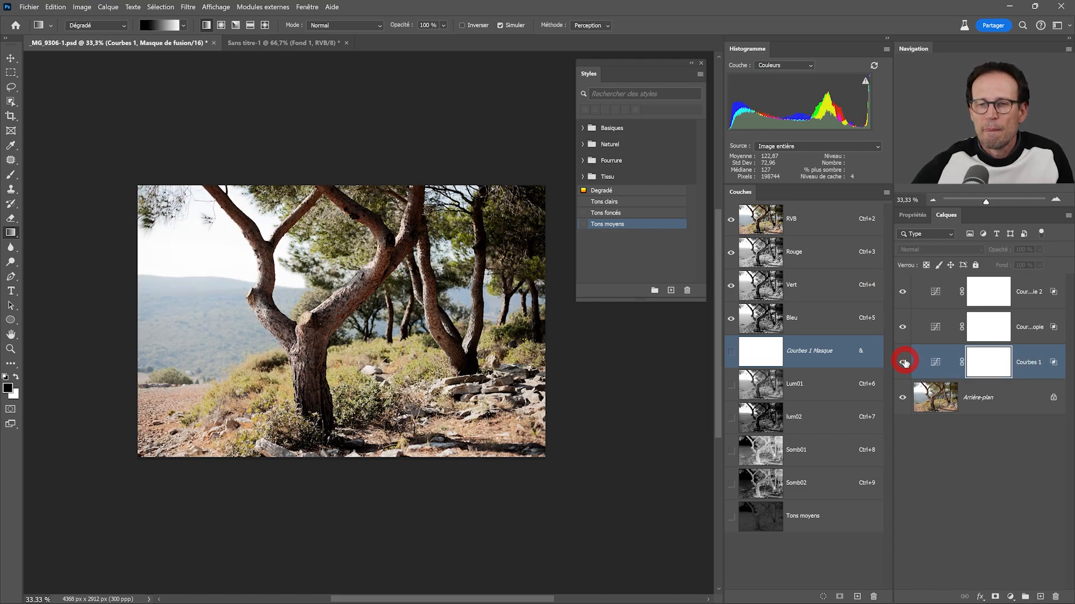
pyautogui.click(903, 363)
pyautogui.click(903, 363)
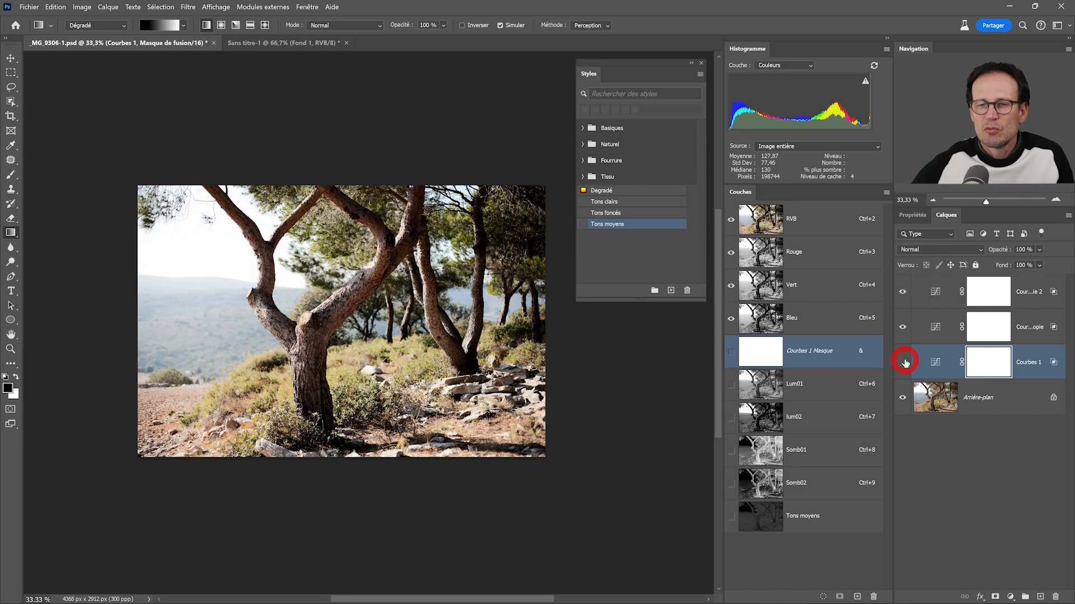
pyautogui.click(903, 363)
pyautogui.click(903, 363)
pyautogui.click(902, 363)
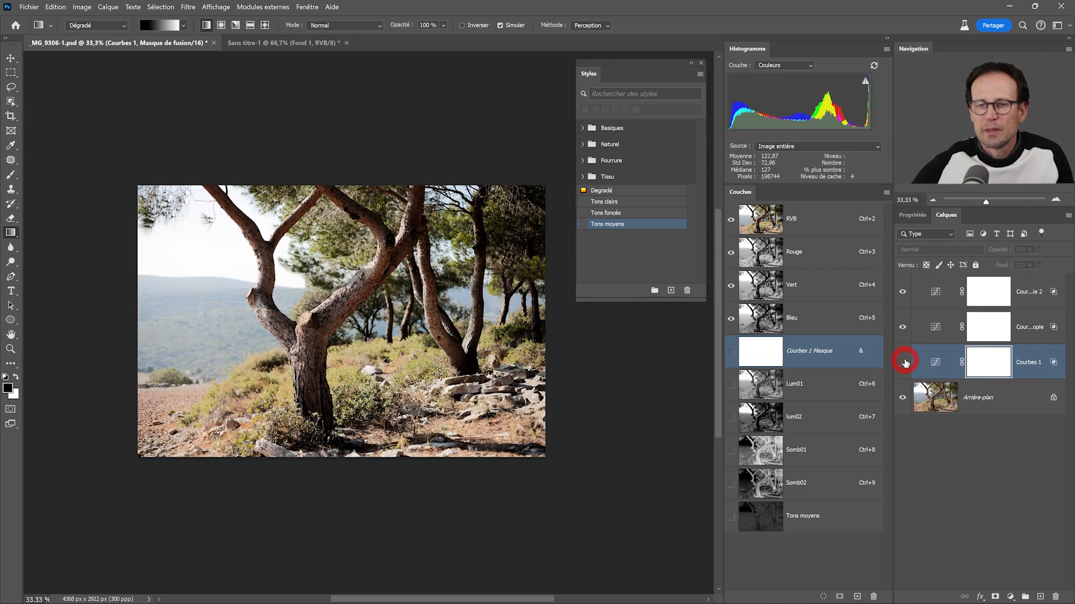
pyautogui.click(903, 363)
pyautogui.click(903, 363)
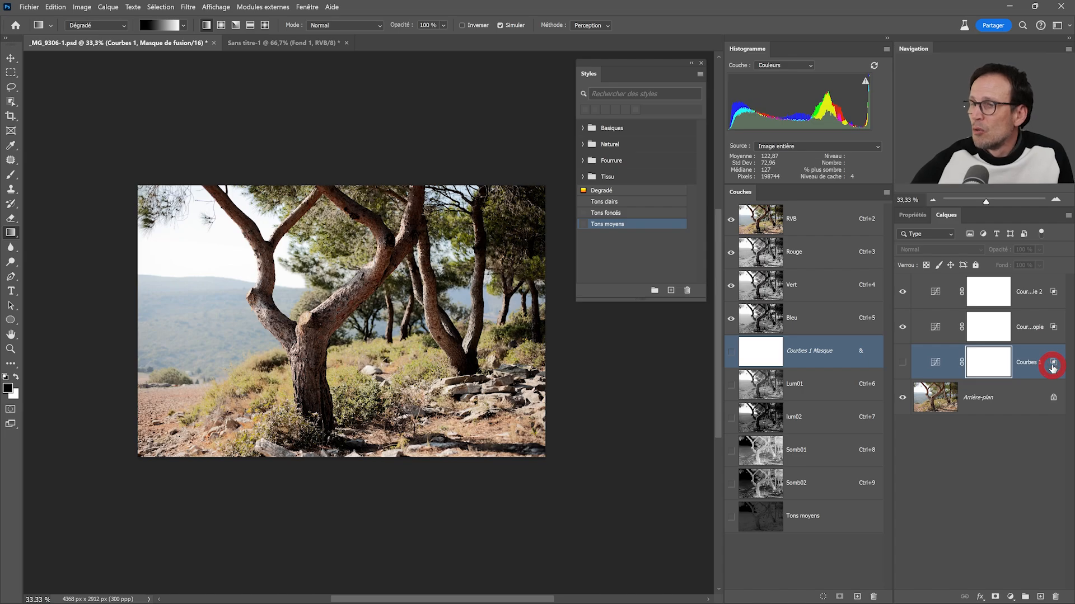
# - Review the blending options of the Courbes 1 layer without changing them, and make the layer visible again
pyautogui.doubleClick(1052, 364)
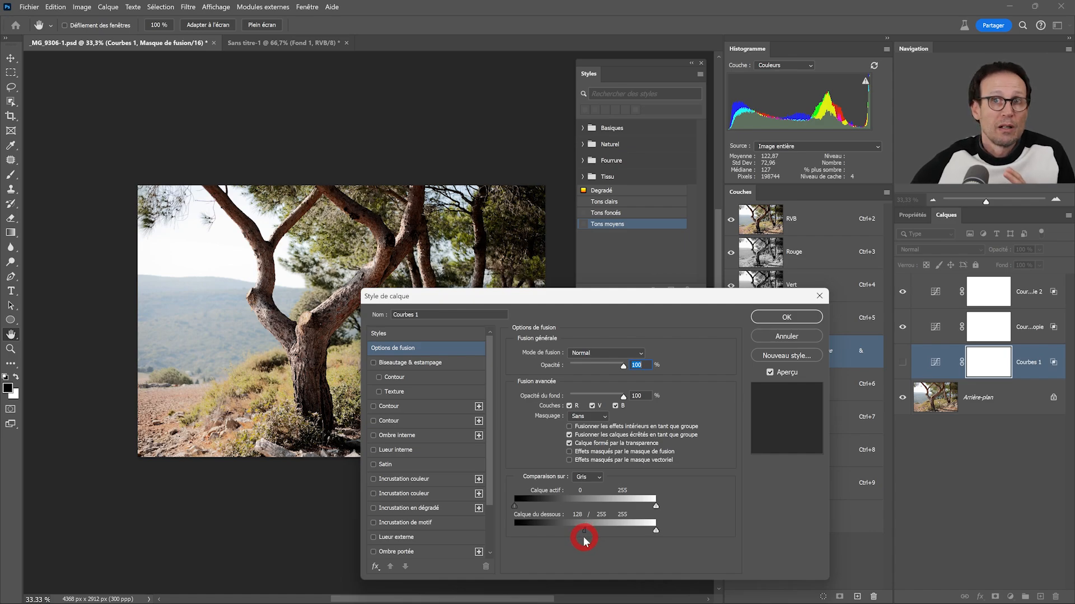
pyautogui.click(772, 337)
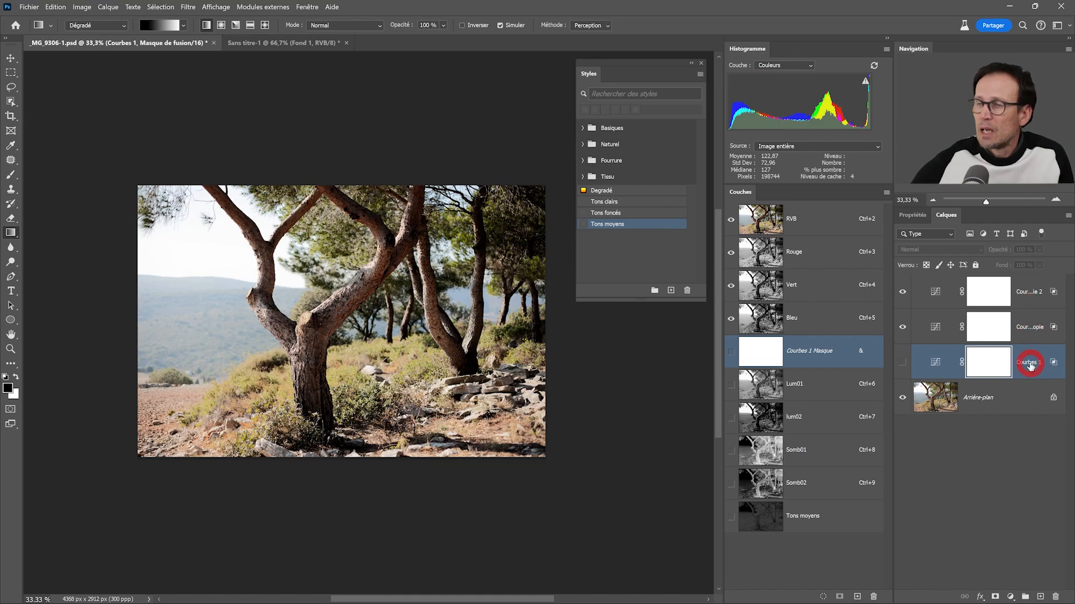
pyautogui.click(903, 362)
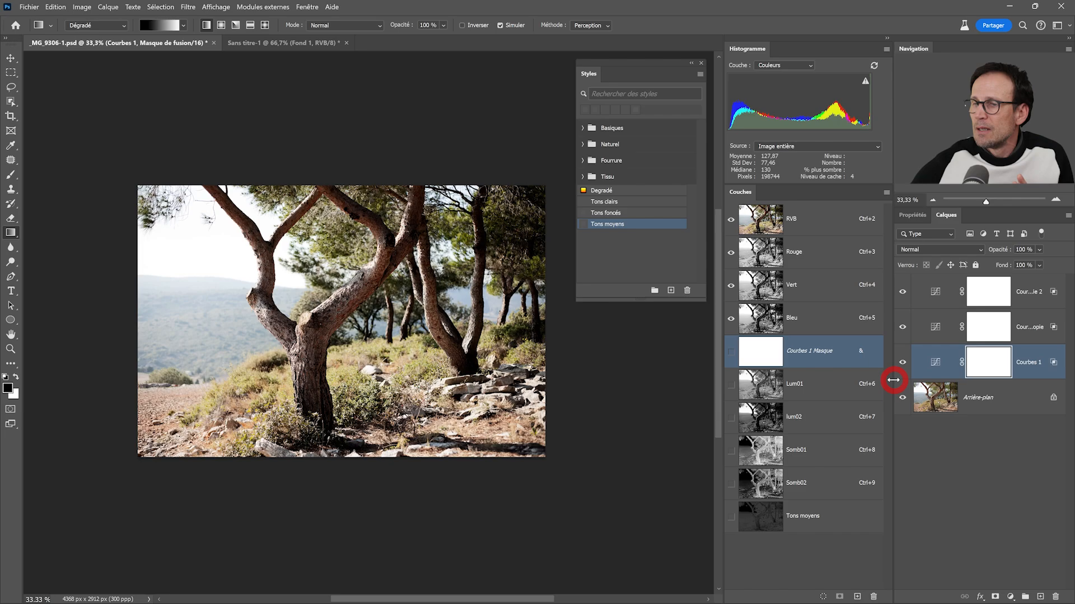